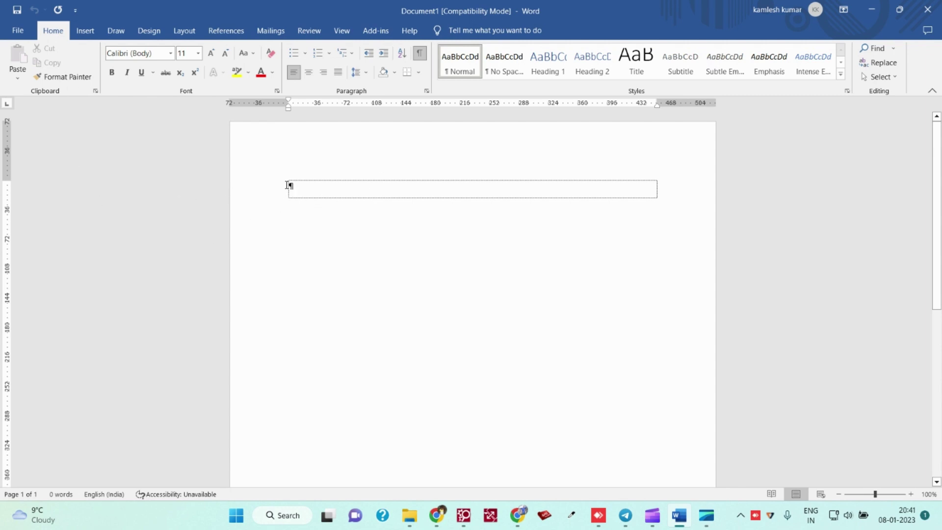
# - Close the open empty document and create a new blank document
pyautogui.hotkey('ctrl', 'w')
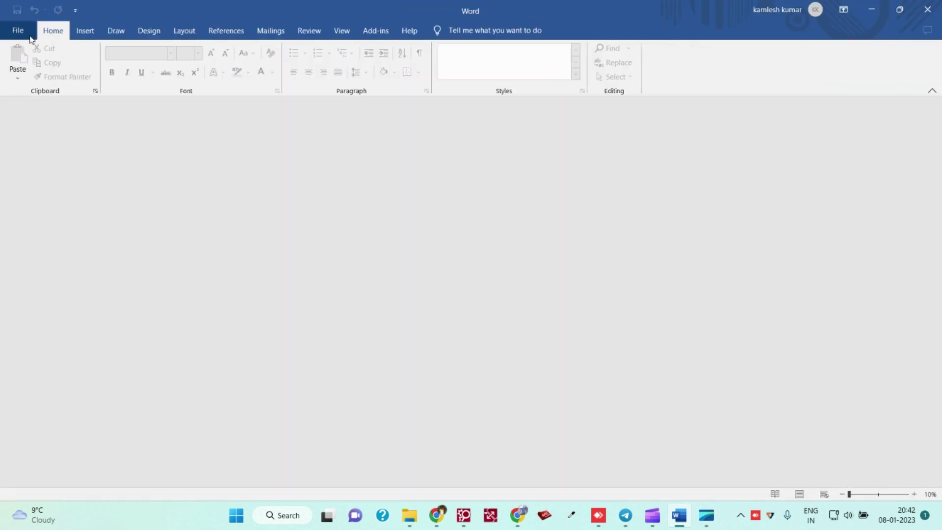
pyautogui.click(15, 32)
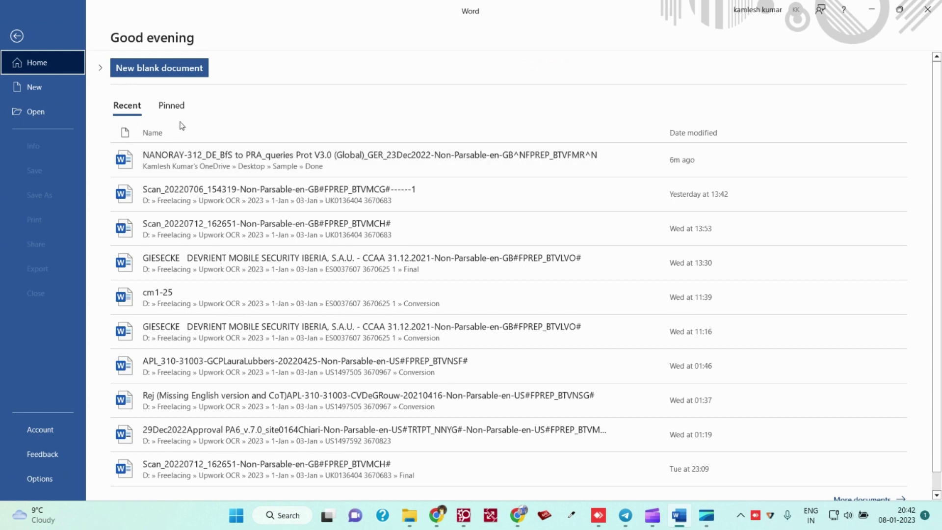
pyautogui.click(169, 71)
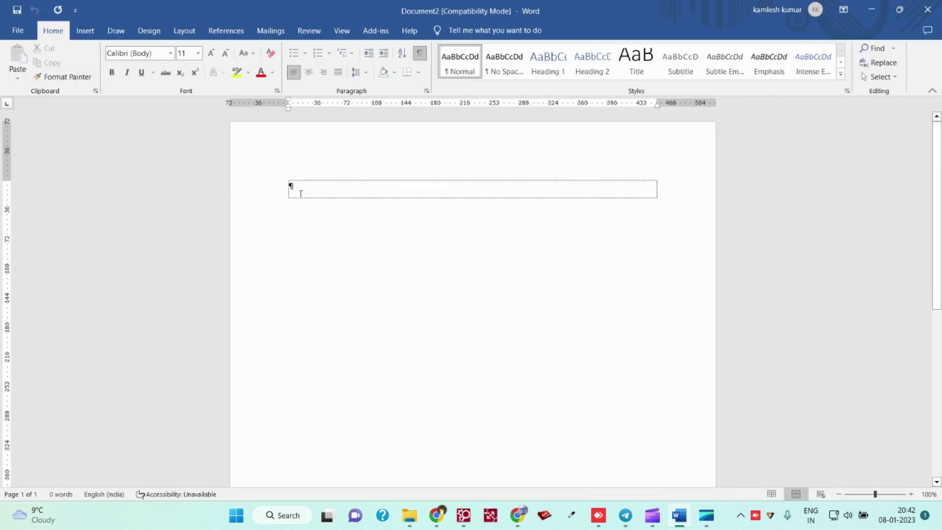
# - Create a second blank document and close it again
pyautogui.hotkey('ctrl', 'n')
pyautogui.click(18, 30)
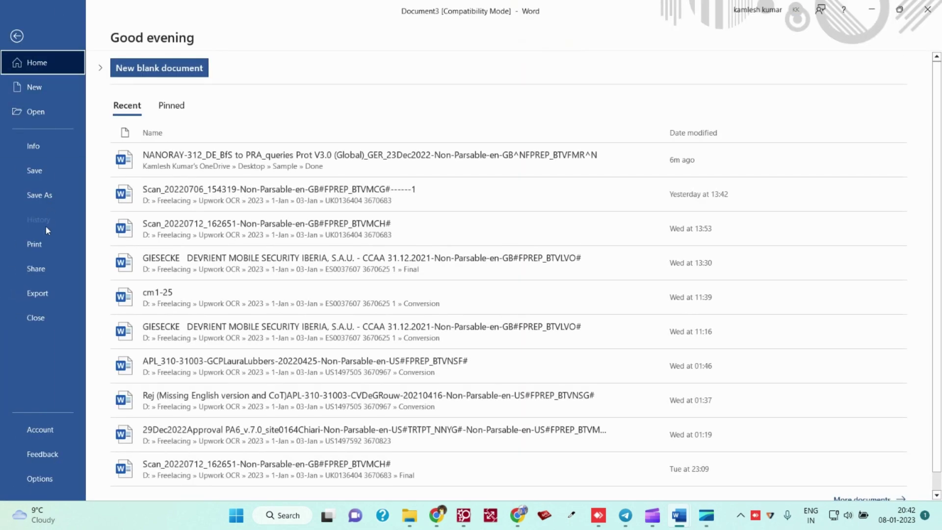
pyautogui.click(43, 318)
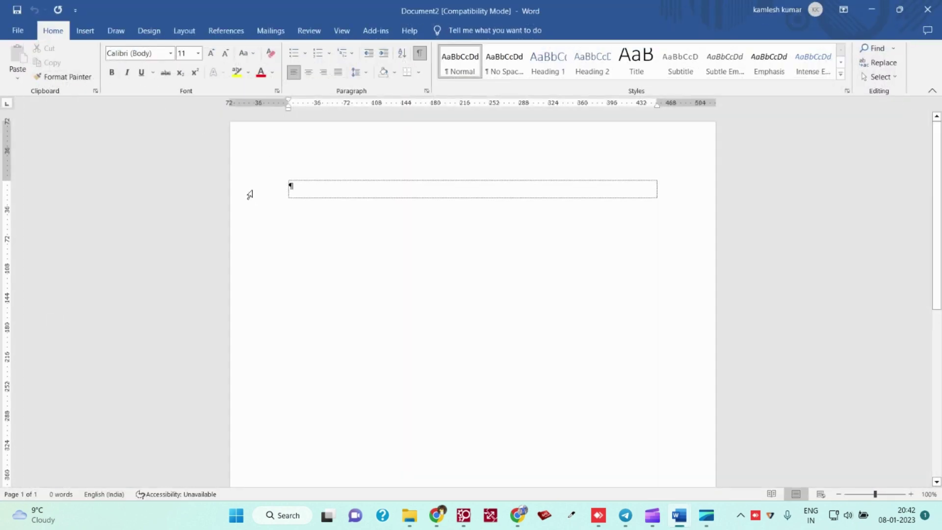
# - Close the open document and replace it with a new blank one, twice in a row
pyautogui.hotkey('ctrl', 'w')
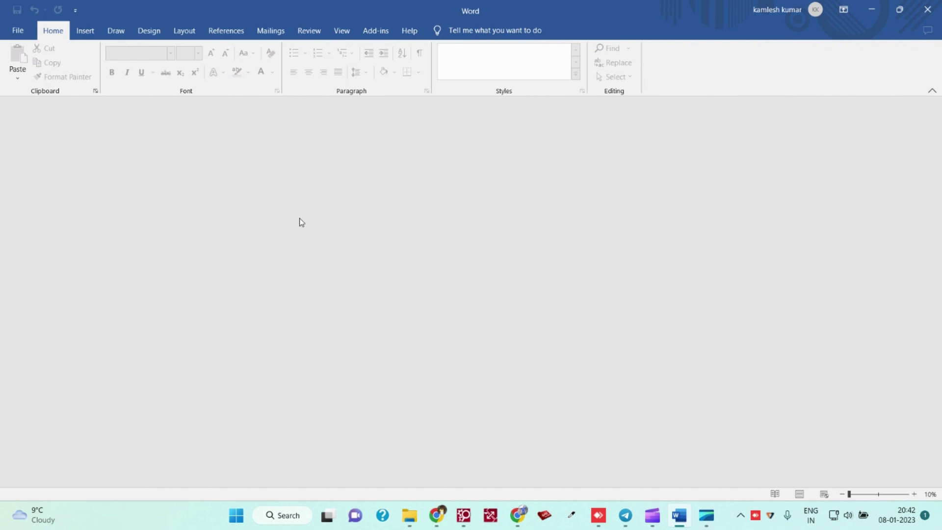
pyautogui.hotkey('ctrl', 'n')
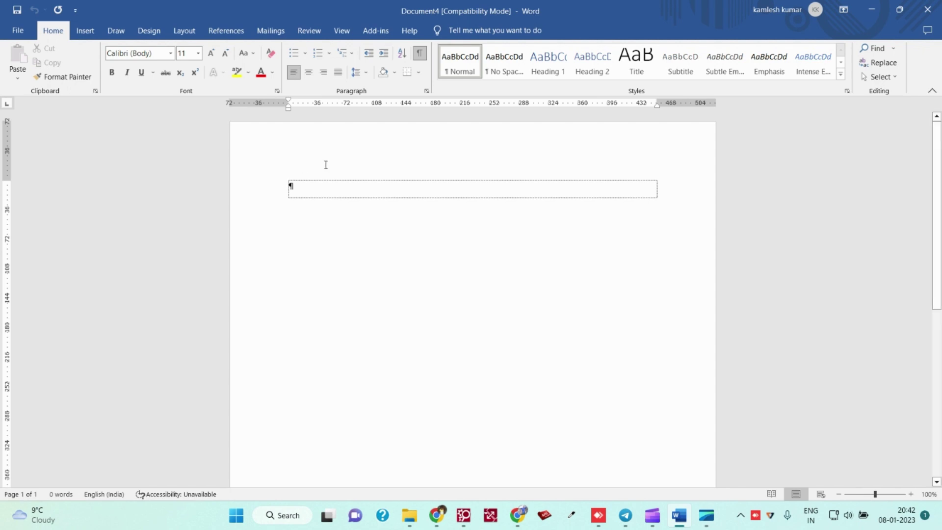
pyautogui.hotkey('ctrl', 'w')
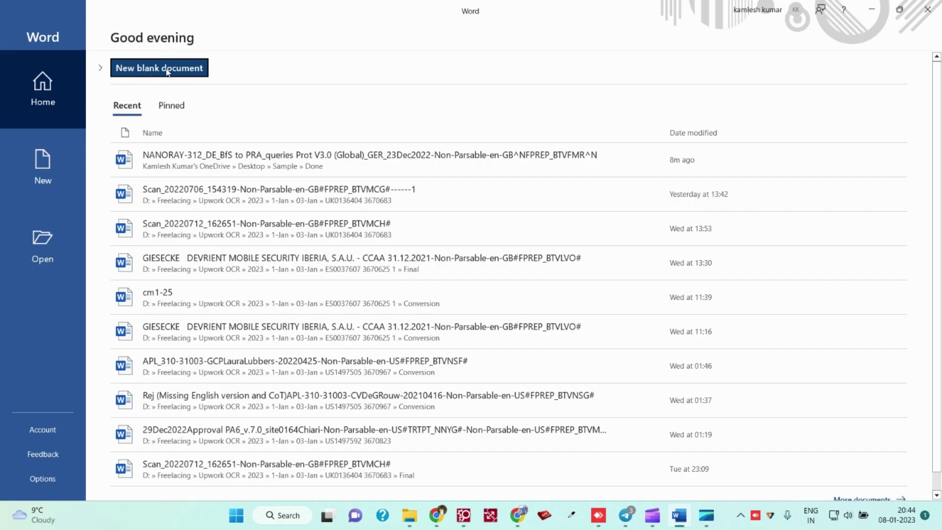
pyautogui.click(166, 68)
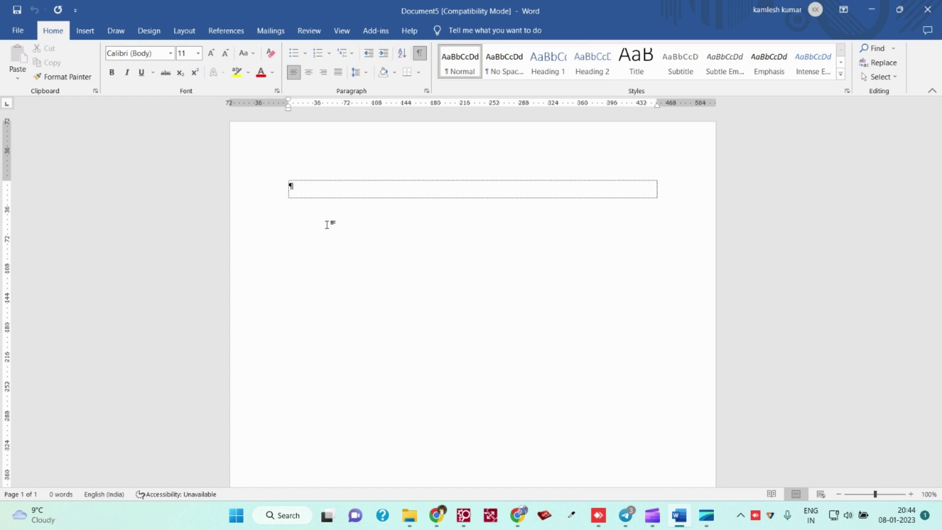
# - Close the two empty documents one after the other
pyautogui.click(19, 32)
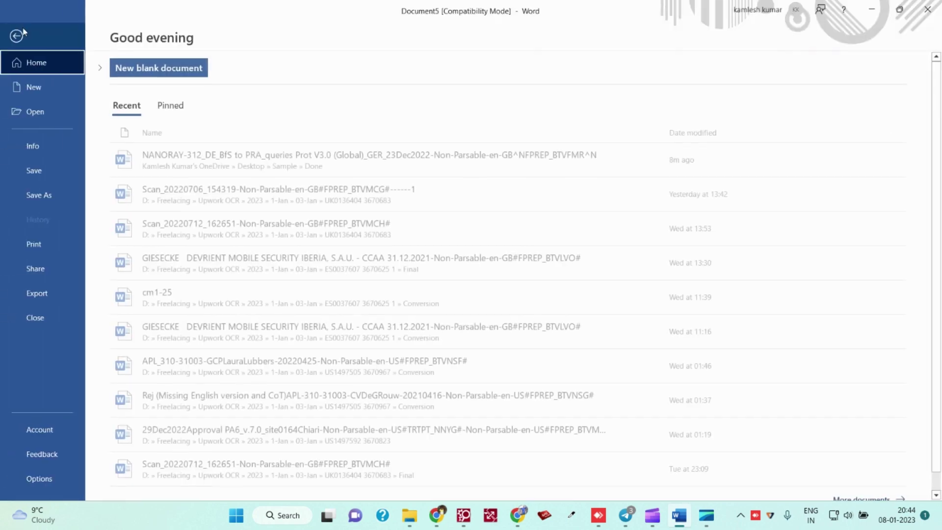
pyautogui.click(46, 321)
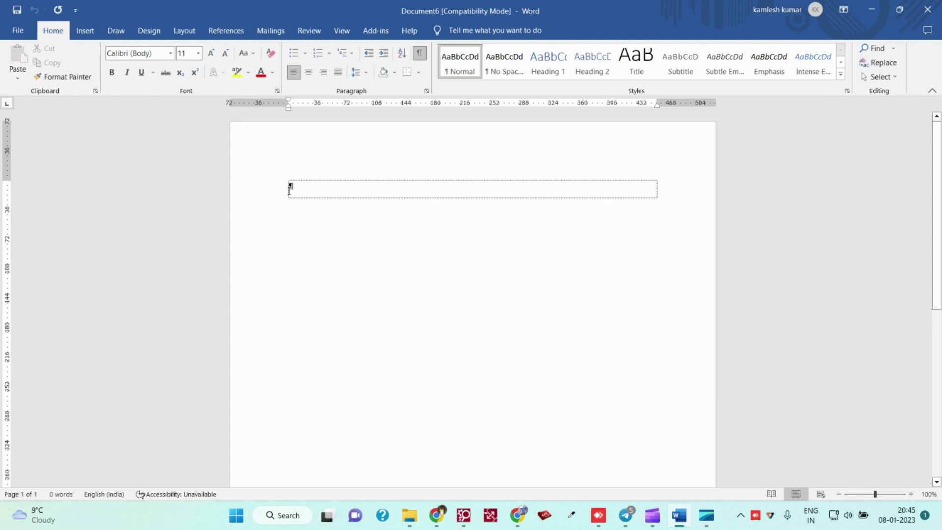
pyautogui.press('alt')
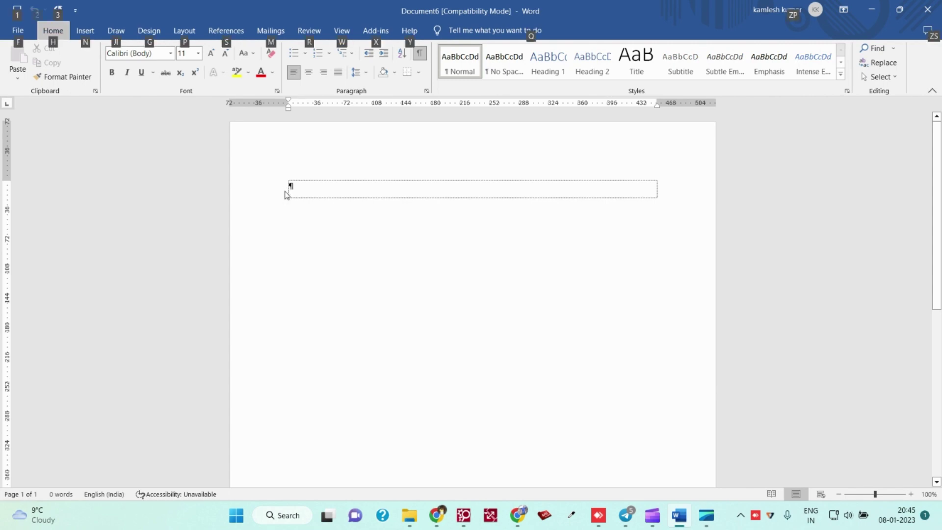
pyautogui.press('f')
pyautogui.press('c')
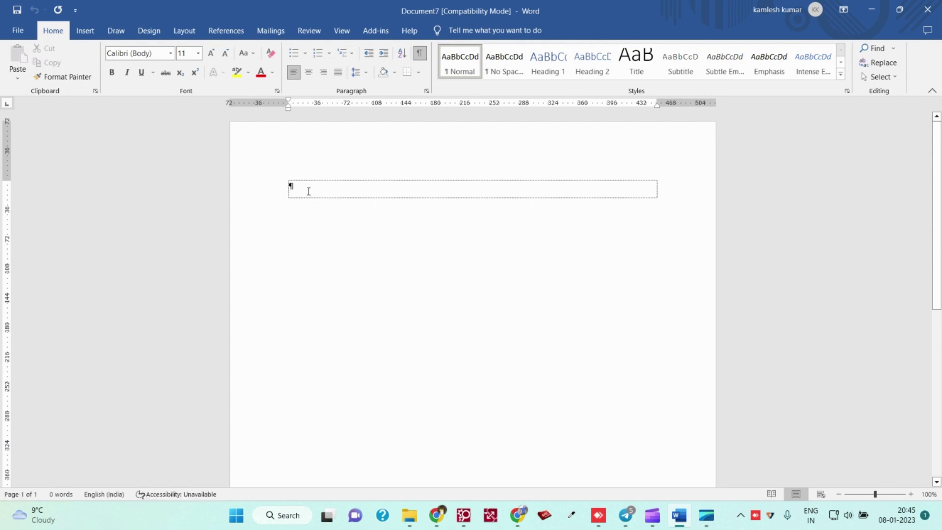
# - Write "For new documents" as the first line of the blank document and leave an empty line beneath it
pyautogui.write('For new ')
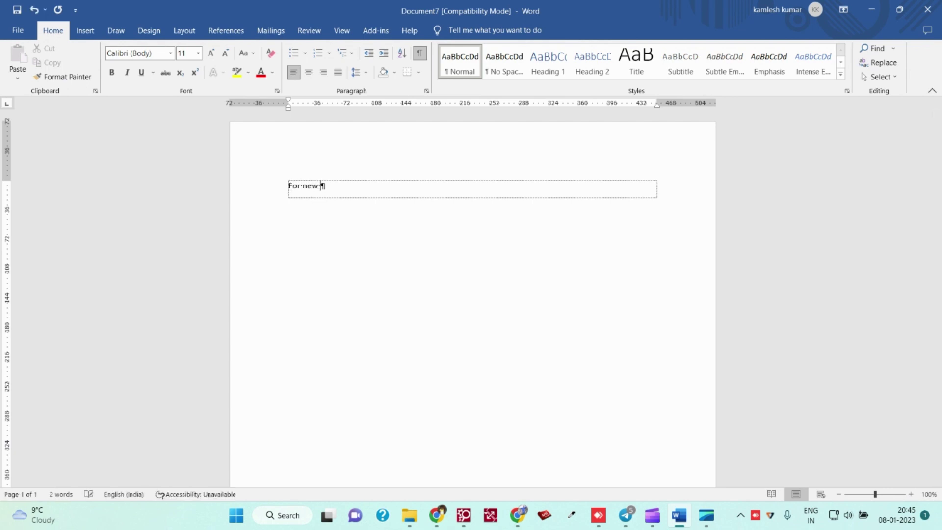
pyautogui.write('dou')
pyautogui.press('BackSpace')
pyautogui.write('cumnet')
pyautogui.write('s')
pyautogui.press('Tab')
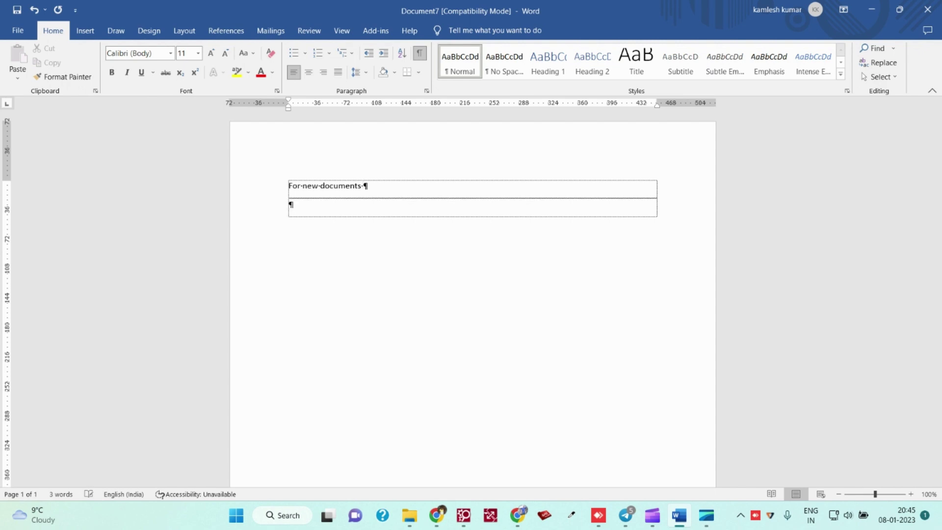
pyautogui.press('Tab')
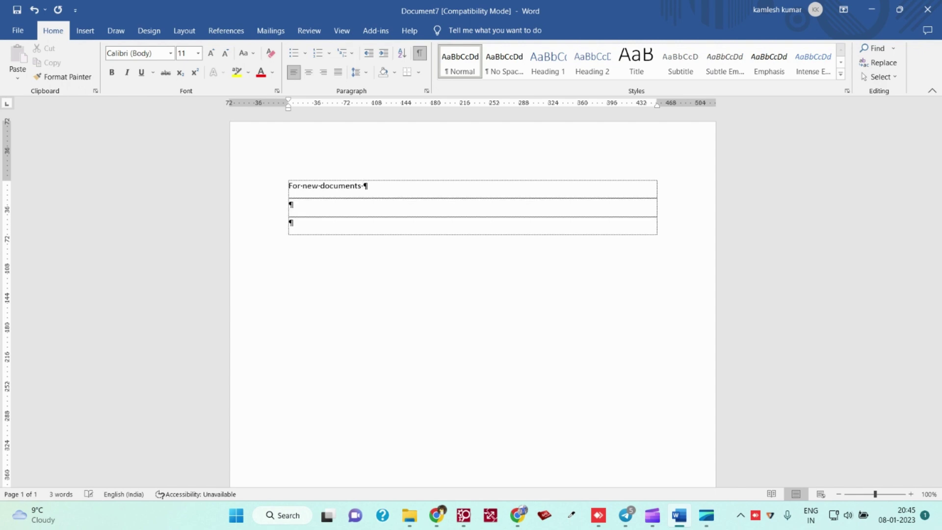
# - Add the line "Ctrl + N" below the empty line and hide the formatting marks
pyautogui.write('Ctrl+')
pyautogui.scroll(4, 313, 200)
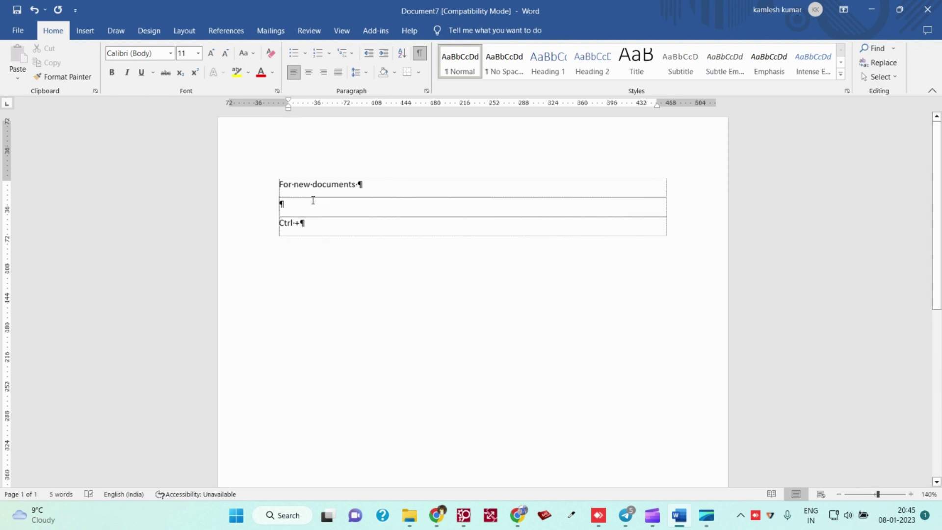
pyautogui.scroll(1, 313, 201)
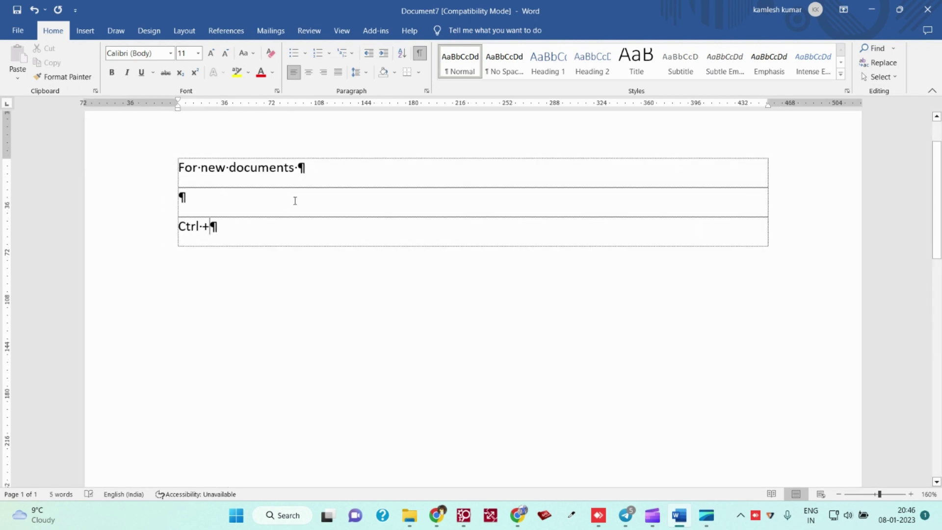
pyautogui.hotkey('ctrl', 'shift', '8')
pyautogui.scroll(1, 295, 201)
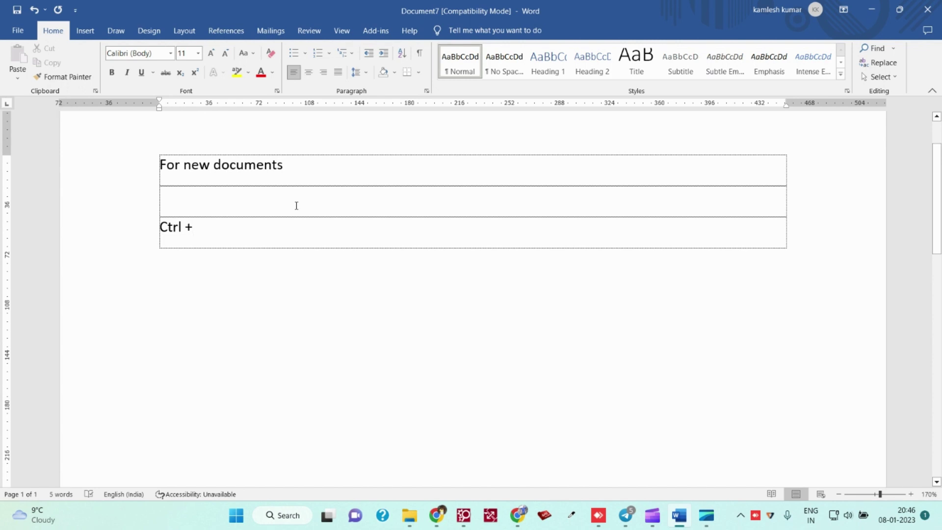
pyautogui.write('N')
pyautogui.press('Left')
# - Leave another empty line and add the line "Alt + F +C" beneath it
pyautogui.press('Tab')
pyautogui.press('Tab')
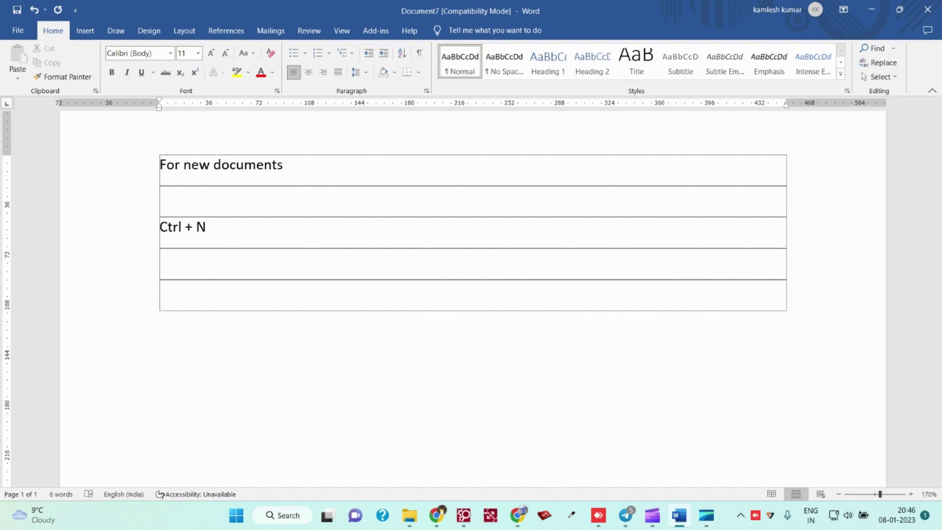
pyautogui.write('Alt + F +')
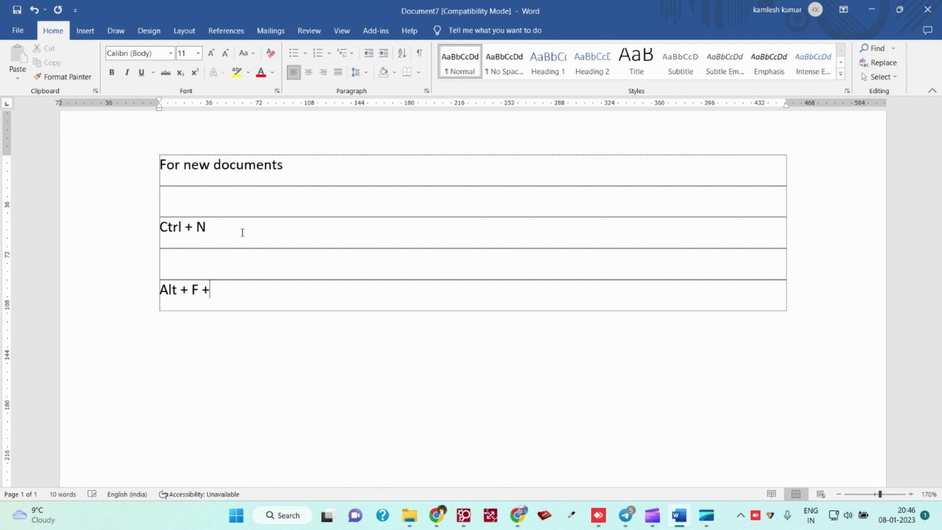
pyautogui.write('C')
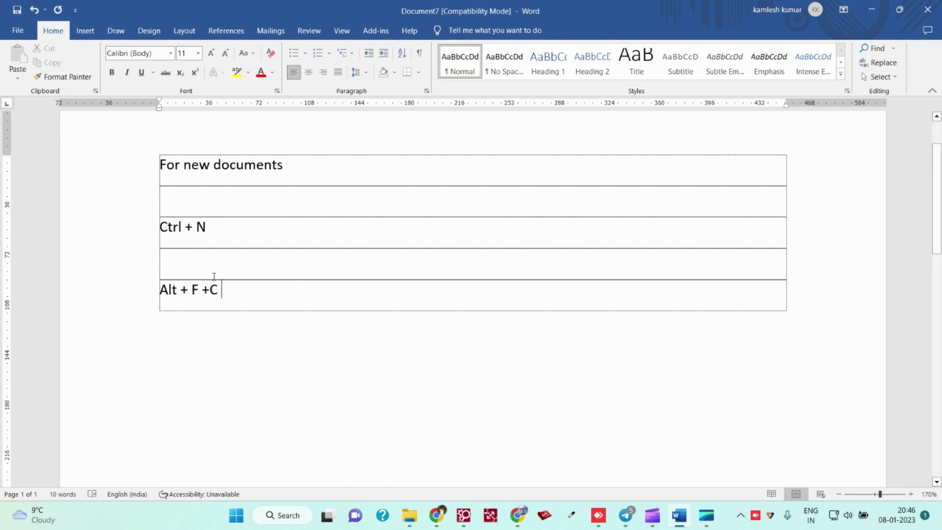
# - Look up the access letter shown for the Close command and return to the document
pyautogui.scroll(-1, 239, 268)
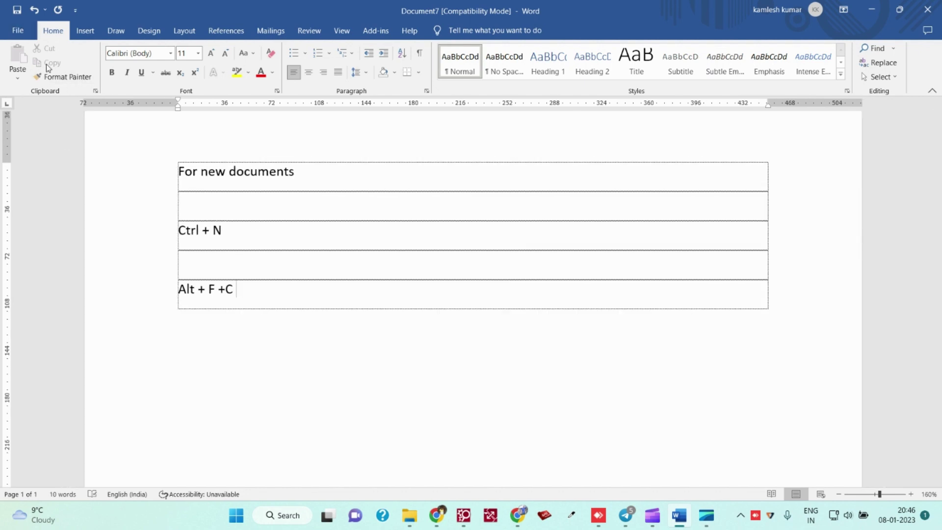
pyautogui.press('alt')
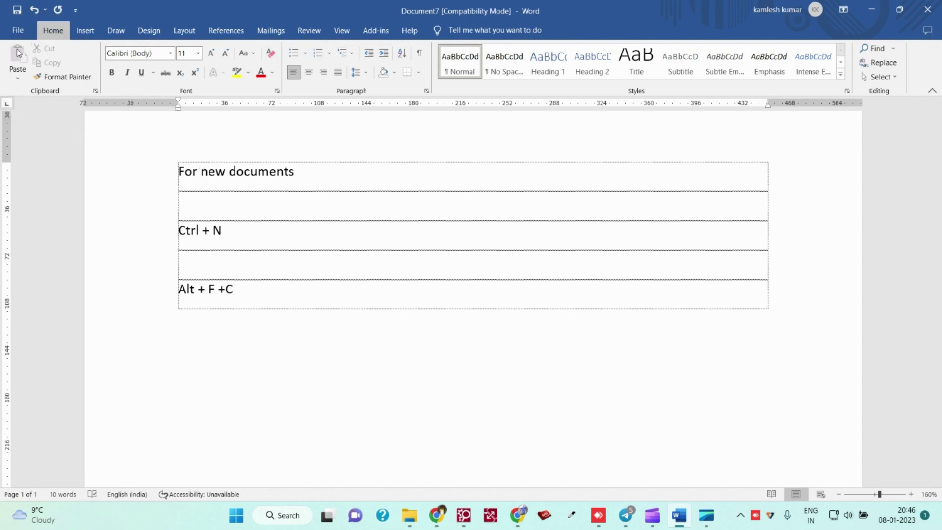
pyautogui.press('f')
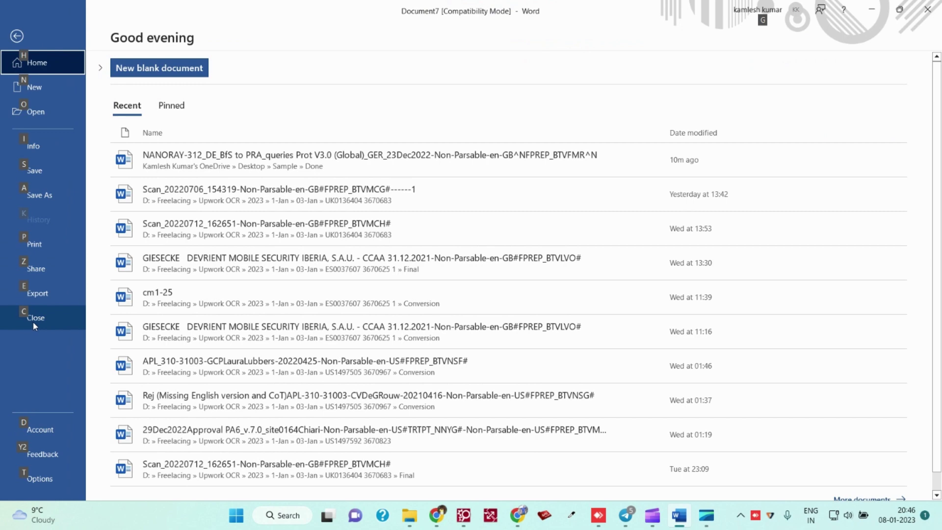
pyautogui.press('Escape')
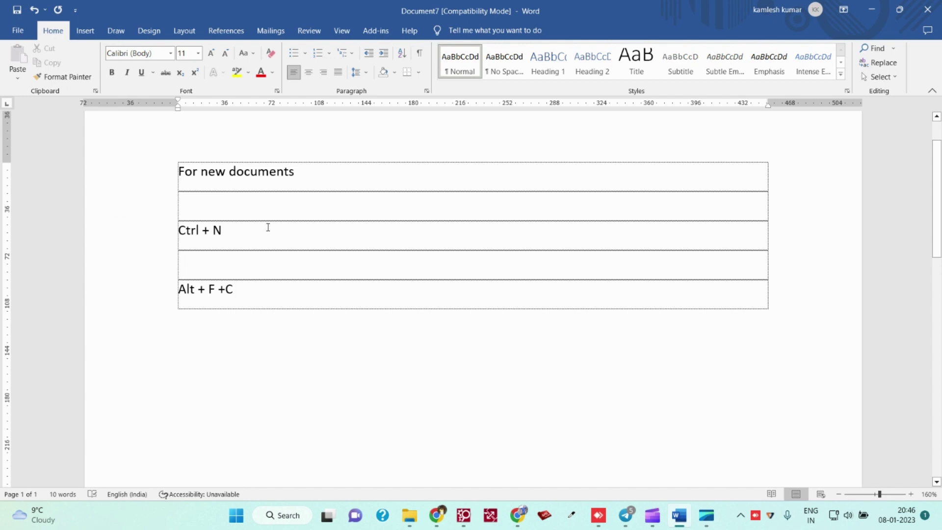
# - Delete all the text in the document and show the formatting marks again
pyautogui.scroll(-3, 294, 231)
pyautogui.keyDown('ctrl'); pyautogui.scroll(-1, 305, 236); pyautogui.keyUp('ctrl')
pyautogui.scroll(5, 269, 216)
pyautogui.keyDown('ctrl'); pyautogui.scroll(-2, 271, 219); pyautogui.keyUp('ctrl')
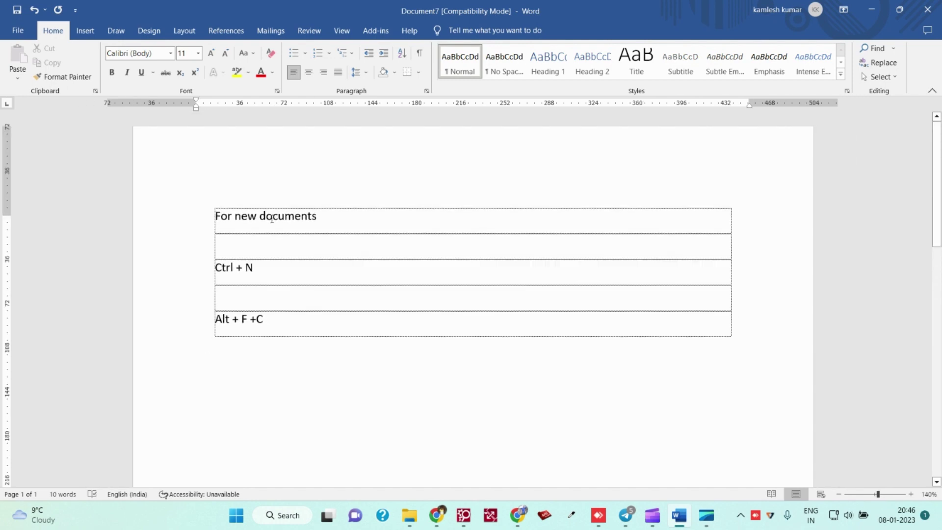
pyautogui.hotkey('ctrl', 'a')
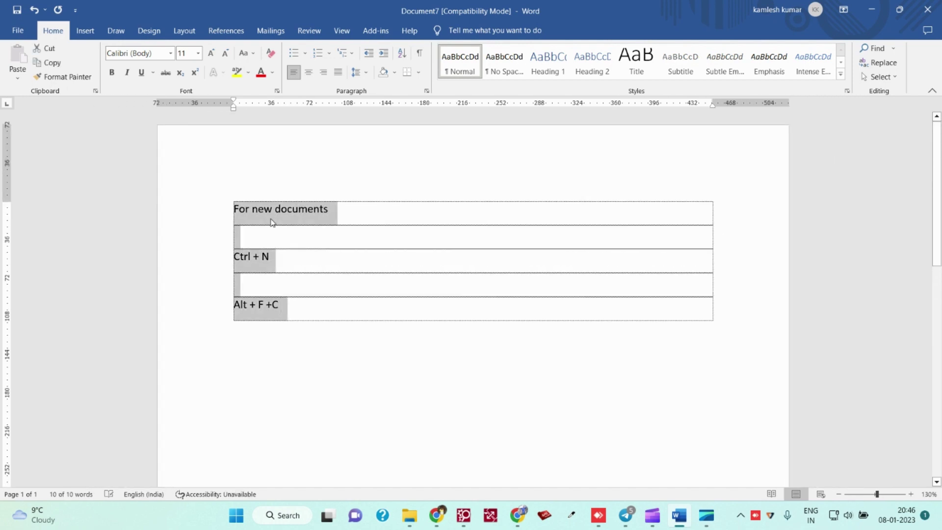
pyautogui.press('Delete')
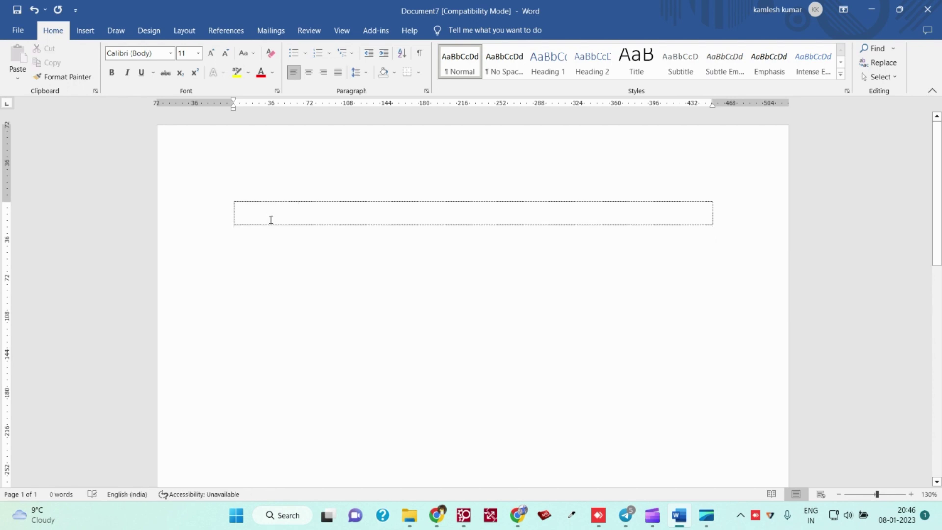
pyautogui.hotkey('ctrl', 'shift', '8')
pyautogui.hotkey('ctrl', 'a')
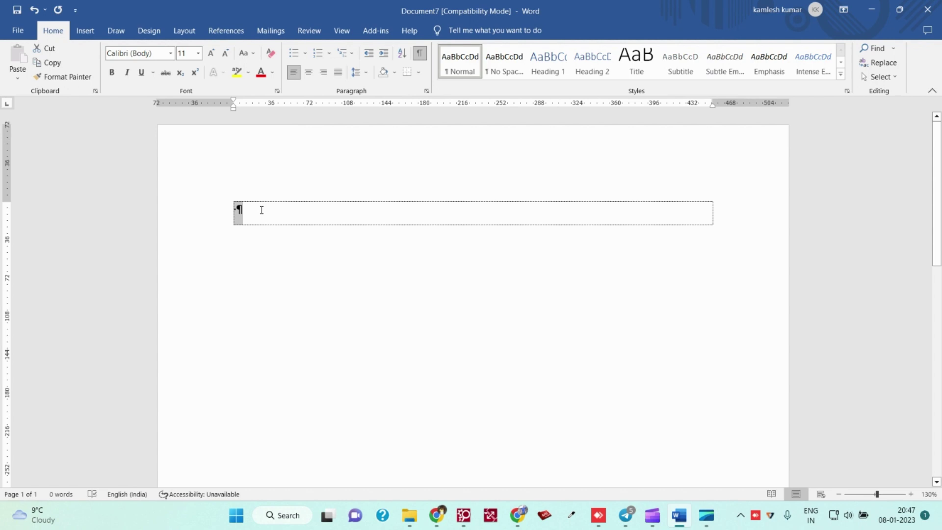
# - Generate one paragraph of sample text with =rand(1), undo the expansion, and generate the paragraph again
pyautogui.click(262, 210)
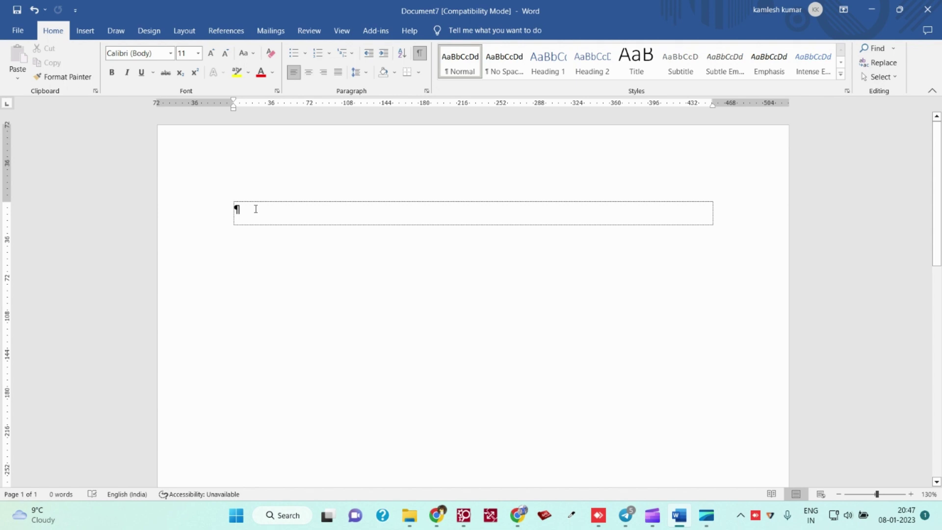
pyautogui.write('=ran')
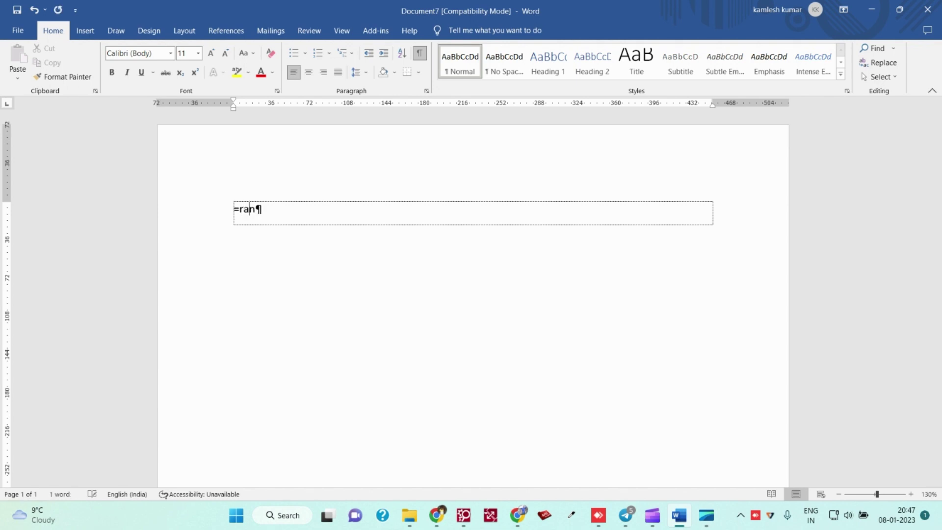
pyautogui.write('d()')
pyautogui.write('1')
pyautogui.press('Right')
pyautogui.press('Return')
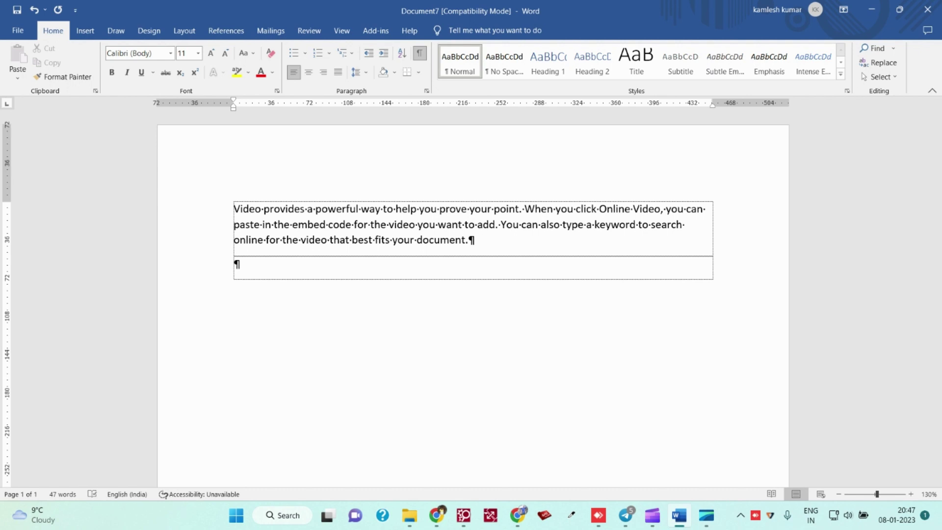
pyautogui.hotkey('ctrl', 'z')
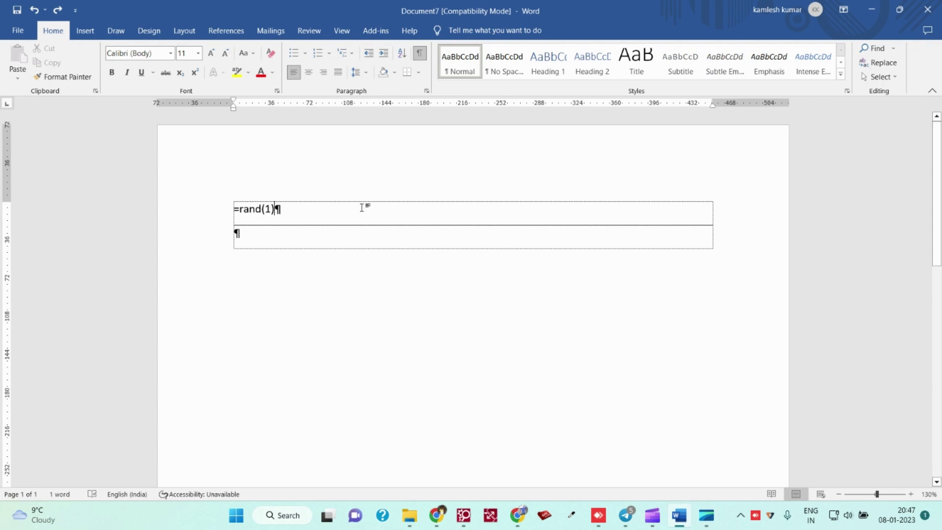
pyautogui.press('Return')
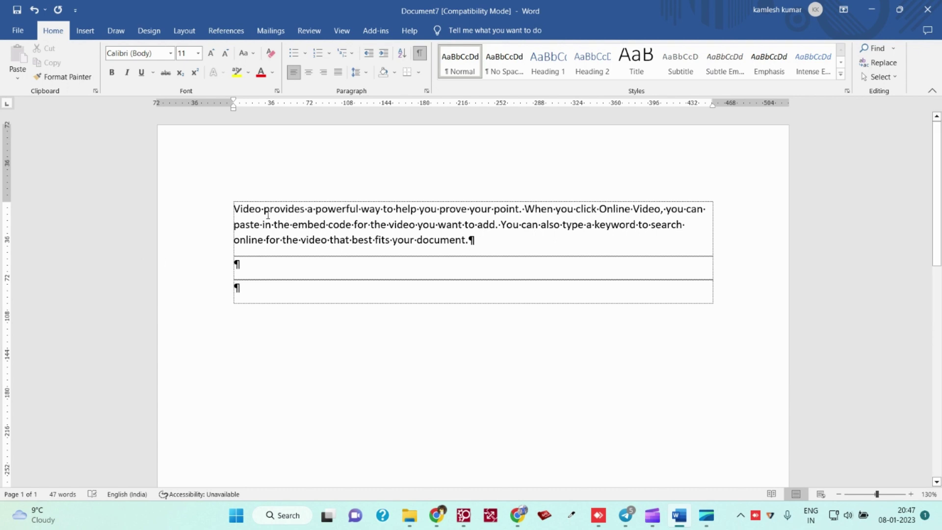
# - Select the entire generated sample paragraph, clear the selection, and select the paragraph again
pyautogui.moveTo(234, 208); pyautogui.dragTo(473, 244)
pyautogui.click(473, 242)
pyautogui.tripleClick(390, 189)
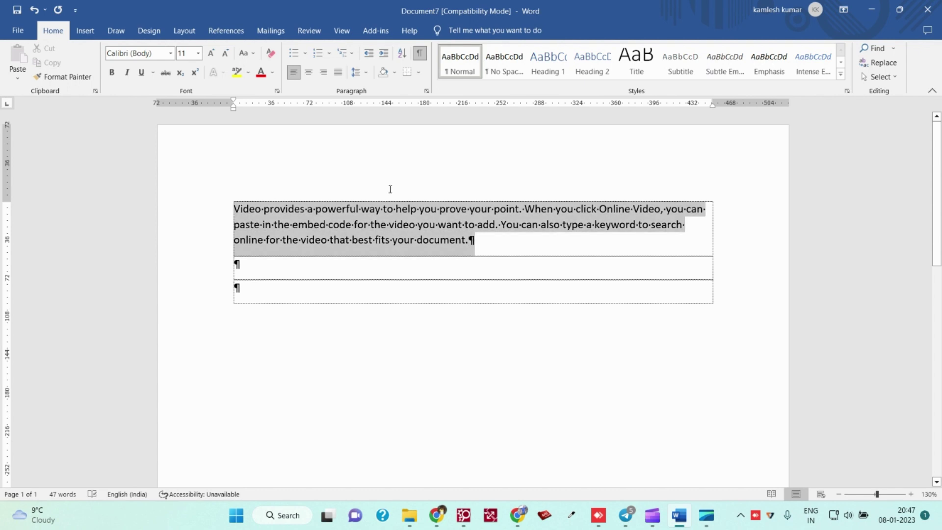
pyautogui.click(340, 240)
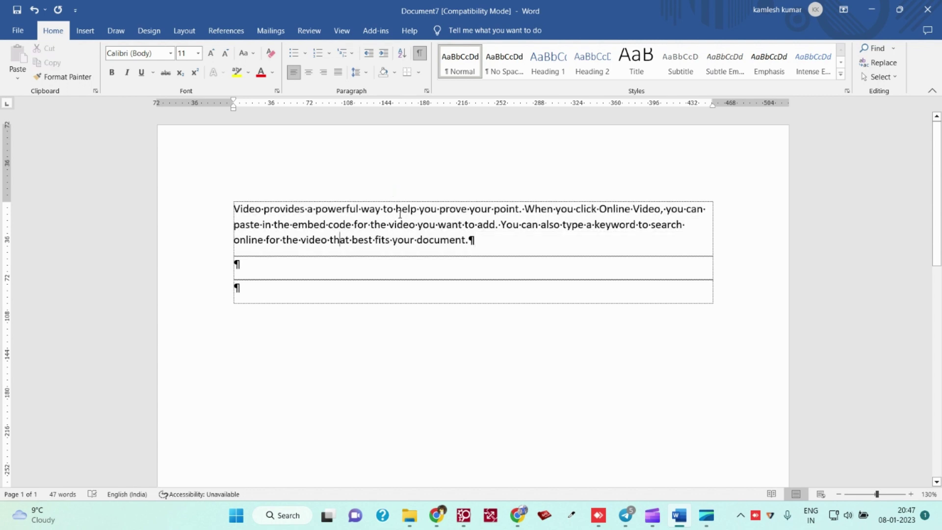
pyautogui.tripleClick(360, 189)
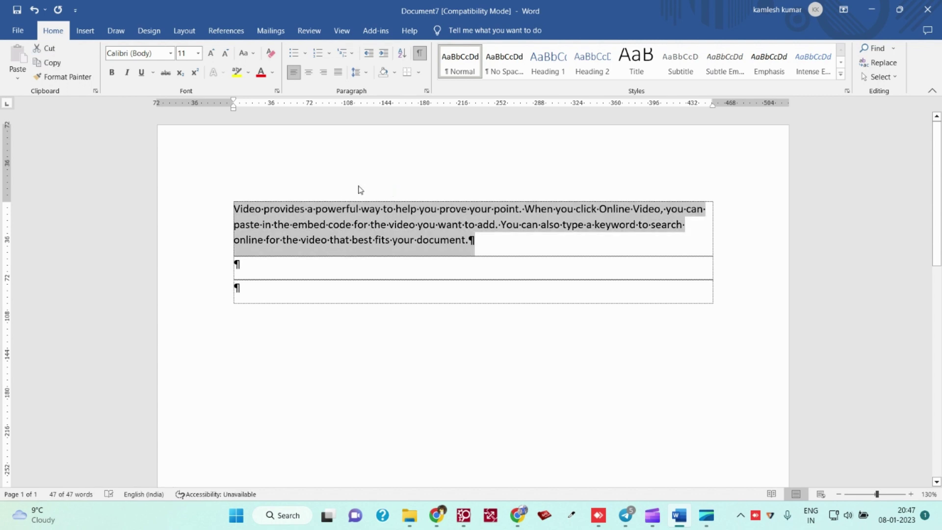
# - Delete the two empty paragraphs below the sample text
pyautogui.click(269, 265)
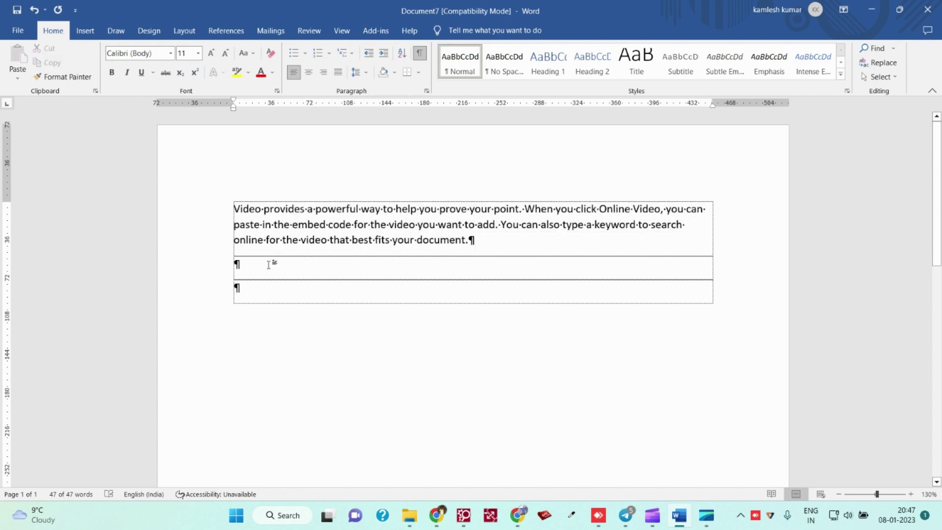
pyautogui.press('Delete')
pyautogui.press('BackSpace')
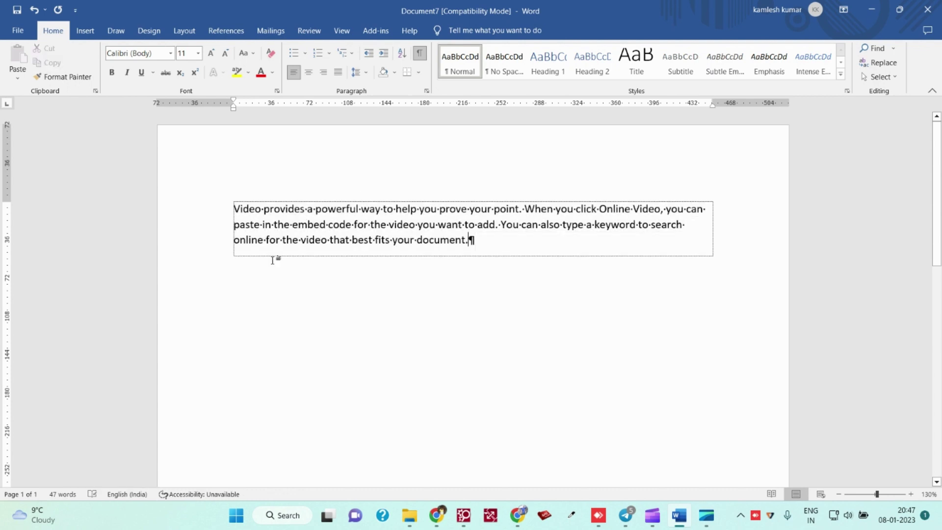
# - Hide and show the formatting marks several times, ending with them shown
pyautogui.click(420, 55)
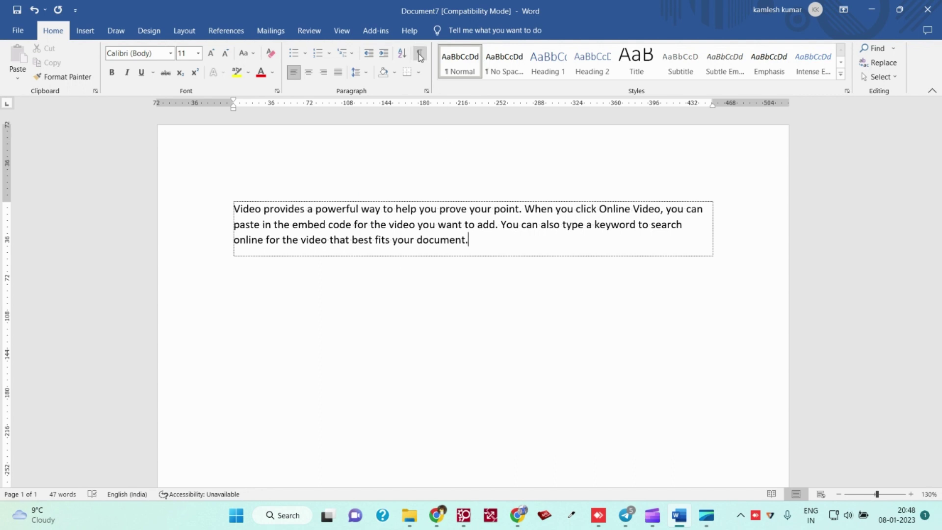
pyautogui.click(420, 55)
pyautogui.click(420, 55)
pyautogui.click(419, 55)
pyautogui.click(420, 57)
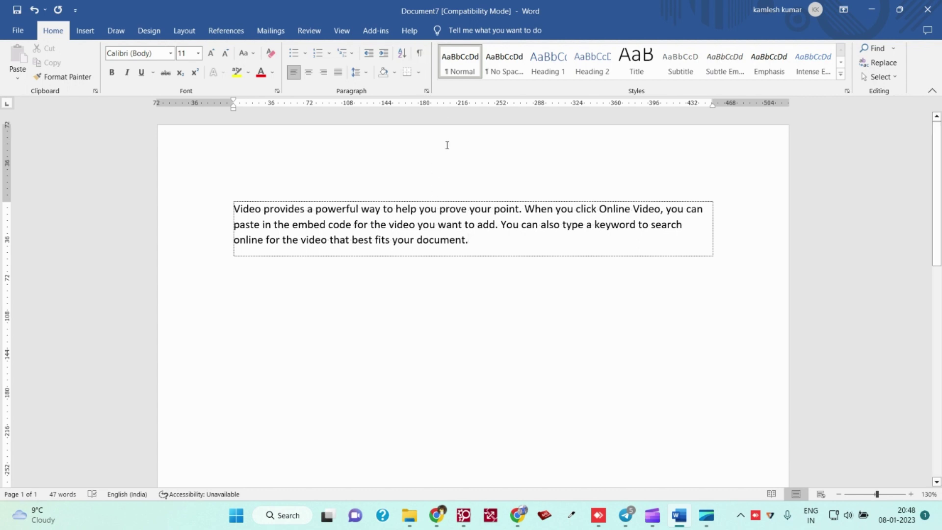
pyautogui.hotkey('ctrl', 'shift', '8')
# - Highlight the sample paragraph from its first word to its end and clear the selection
pyautogui.click(482, 236)
pyautogui.moveTo(234, 207); pyautogui.dragTo(475, 243)
pyautogui.click(450, 240)
pyautogui.click(265, 210)
# - Undo back to the =rand(1) formula and change it to =rand(3) to generate three paragraphs of sample text
pyautogui.hotkey('ctrl', 'z')
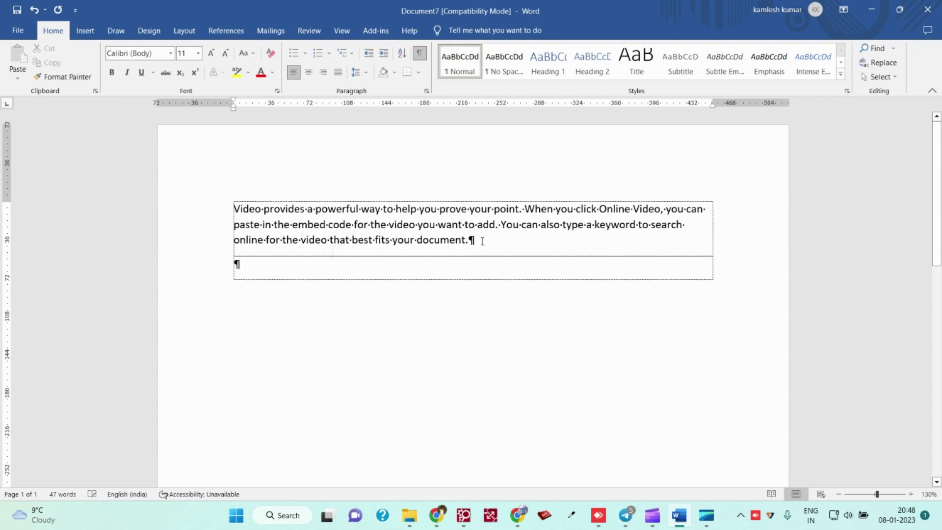
pyautogui.hotkey('ctrl', 'z')
pyautogui.hotkey('ctrl', 'z')
pyautogui.press('Left')
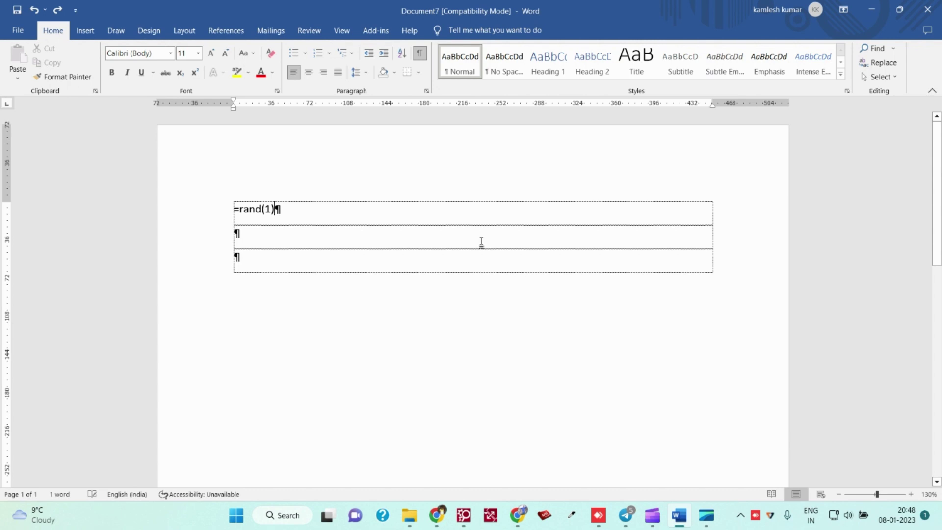
pyautogui.hotkey('shift', 'Left')
pyautogui.write('3')
pyautogui.press('End')
pyautogui.press('Return')
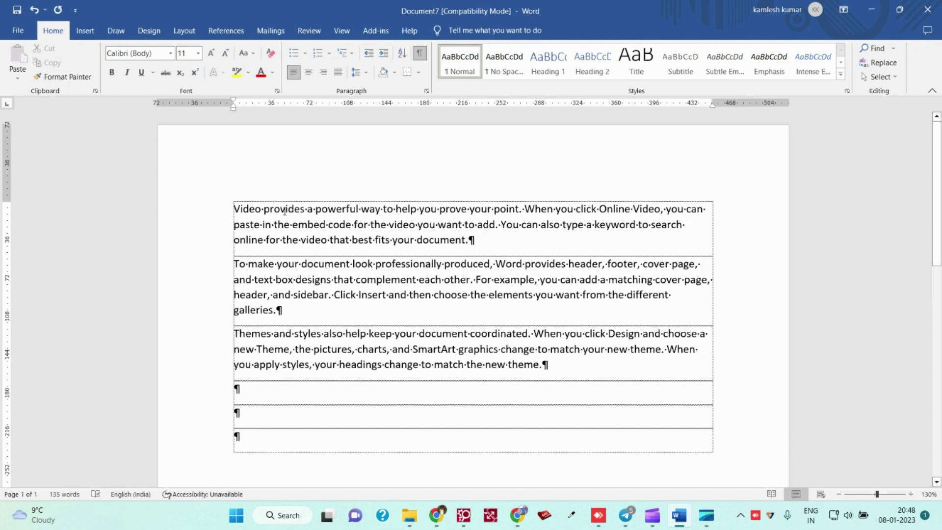
pyautogui.tripleClick(333, 215)
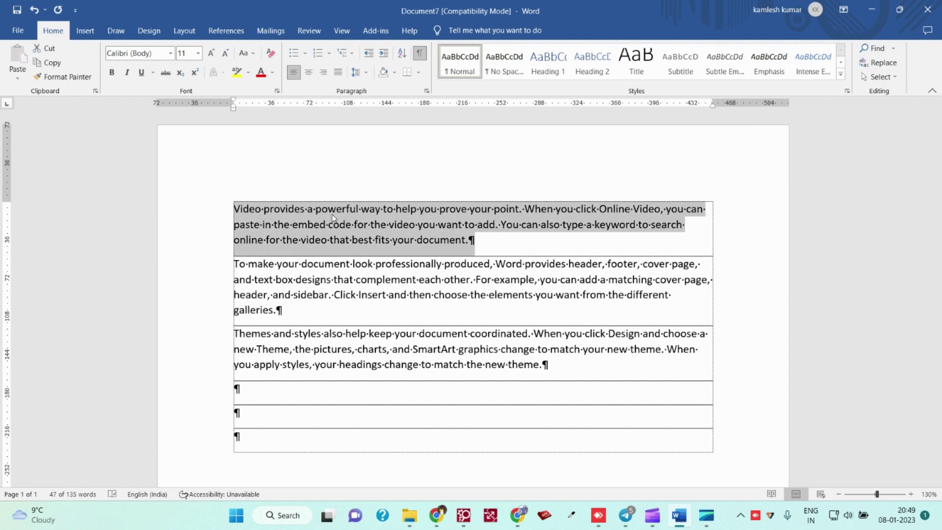
pyautogui.click(333, 216)
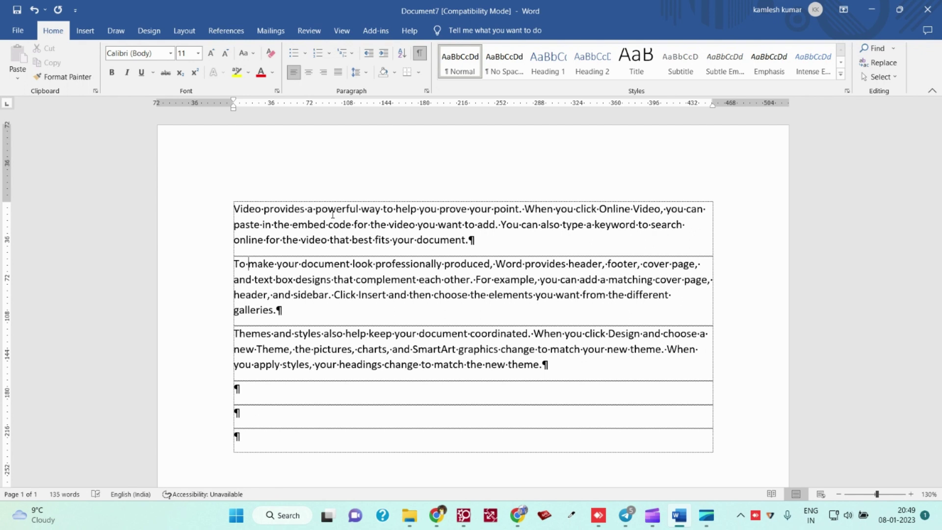
pyautogui.press('Left')
pyautogui.press('Left')
pyautogui.press('Left')
pyautogui.press('Right')
pyautogui.scroll(4, 333, 214)
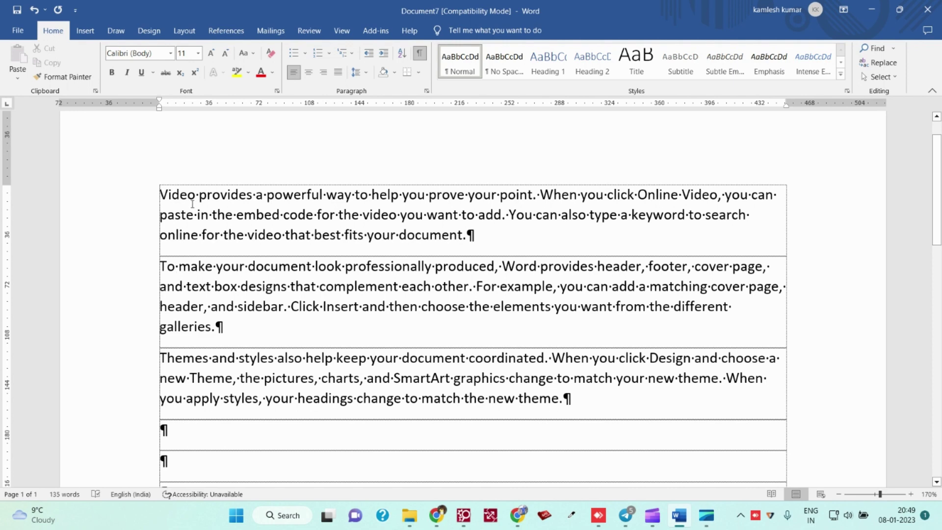
pyautogui.keyDown('ctrl'); pyautogui.scroll(-1, 187, 210); pyautogui.keyUp('ctrl')
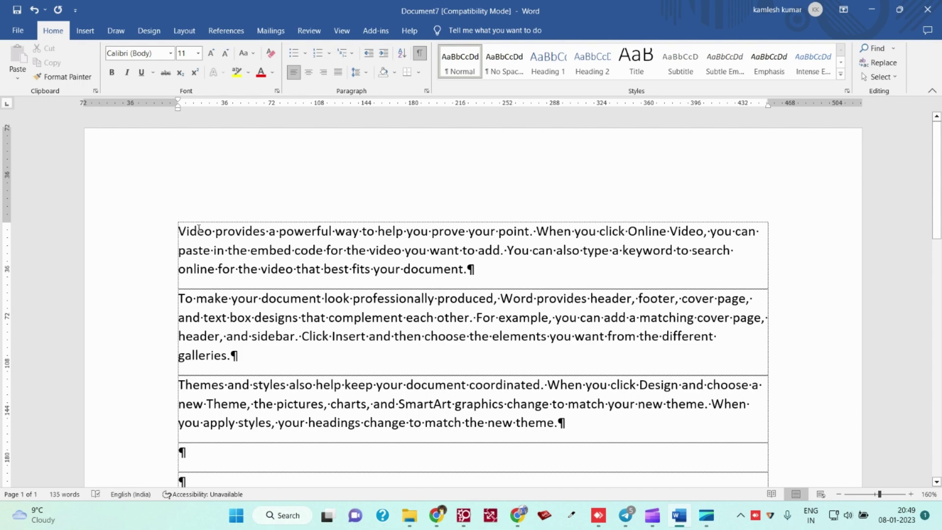
pyautogui.scroll(-2, 198, 229)
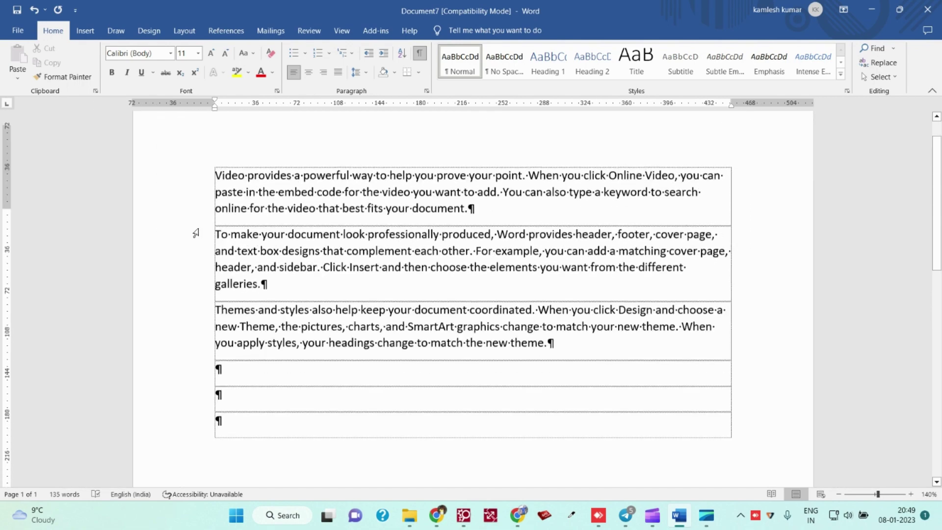
pyautogui.scroll(1, 196, 233)
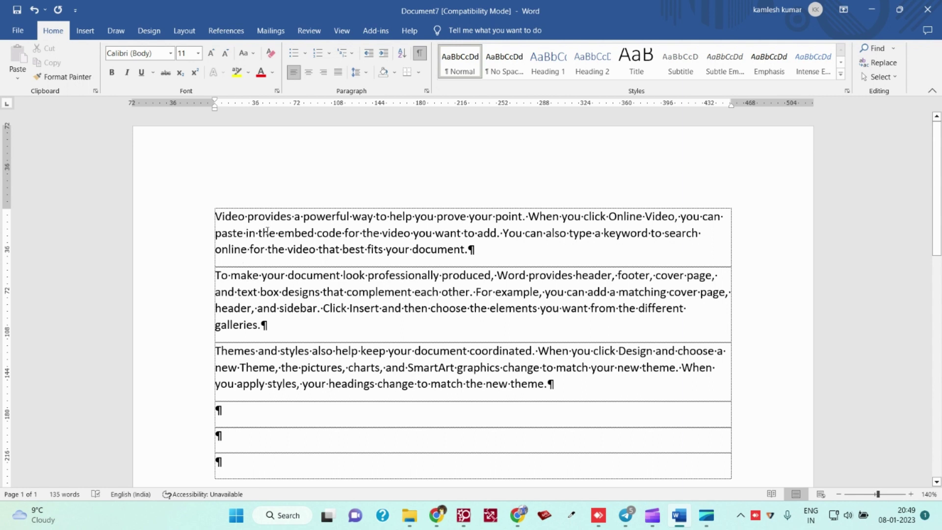
# - Select the three paragraphs, extend the selection to the whole document, and delete everything before undoing the deletion
pyautogui.moveTo(216, 218); pyautogui.dragTo(586, 398)
pyautogui.click(556, 386)
pyautogui.click(228, 217)
pyautogui.hotkey('ctrl', 'a')
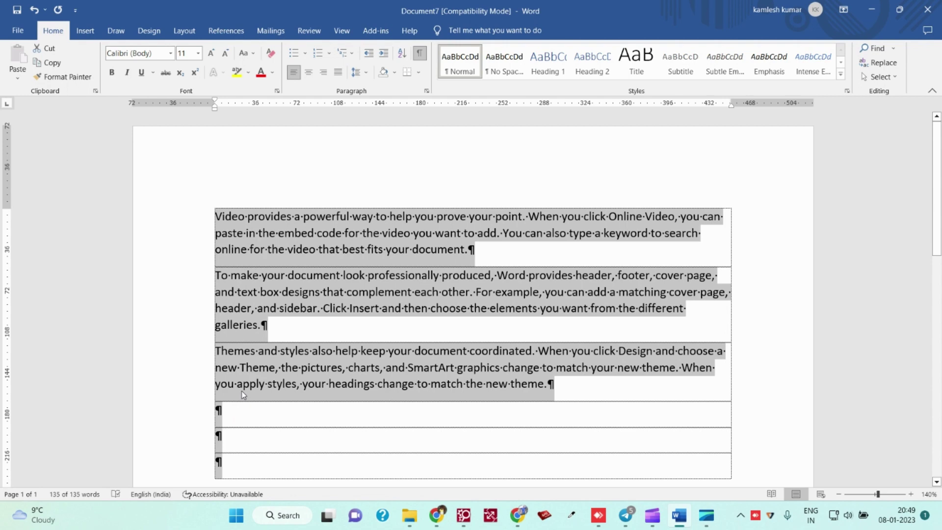
pyautogui.press('Delete')
pyautogui.hotkey('ctrl', 'z')
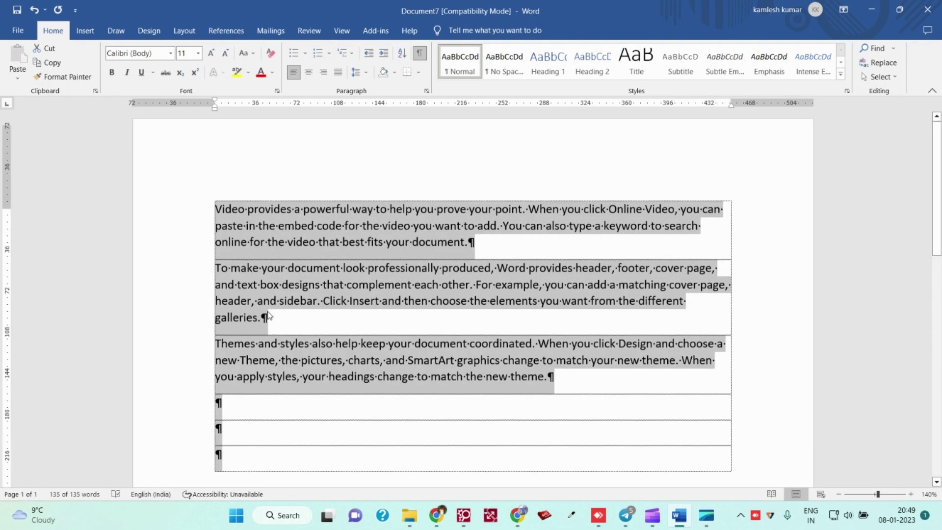
pyautogui.scroll(-2, 268, 316)
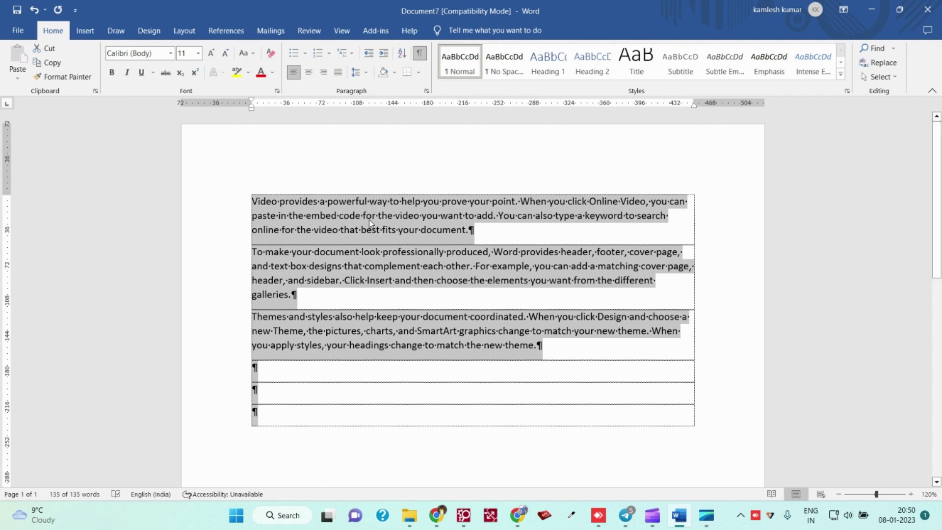
pyautogui.click(123, 54)
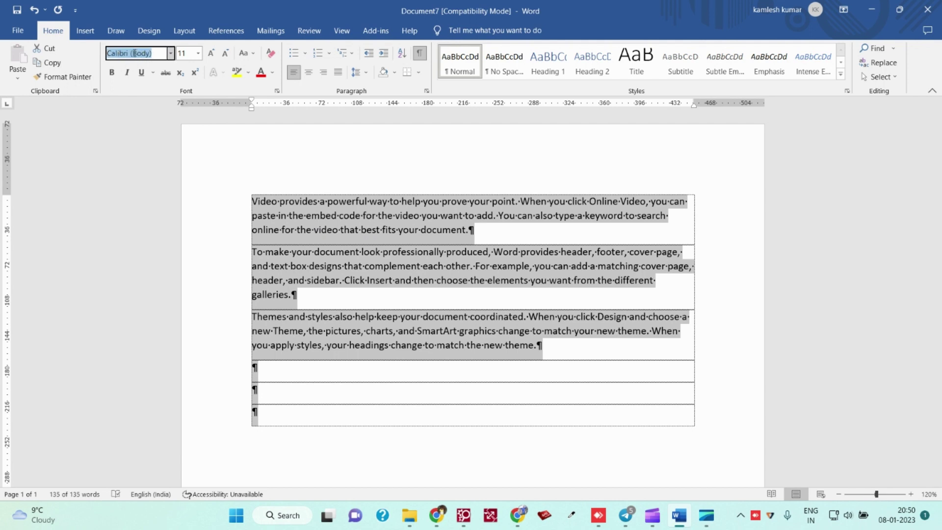
pyautogui.click(292, 222)
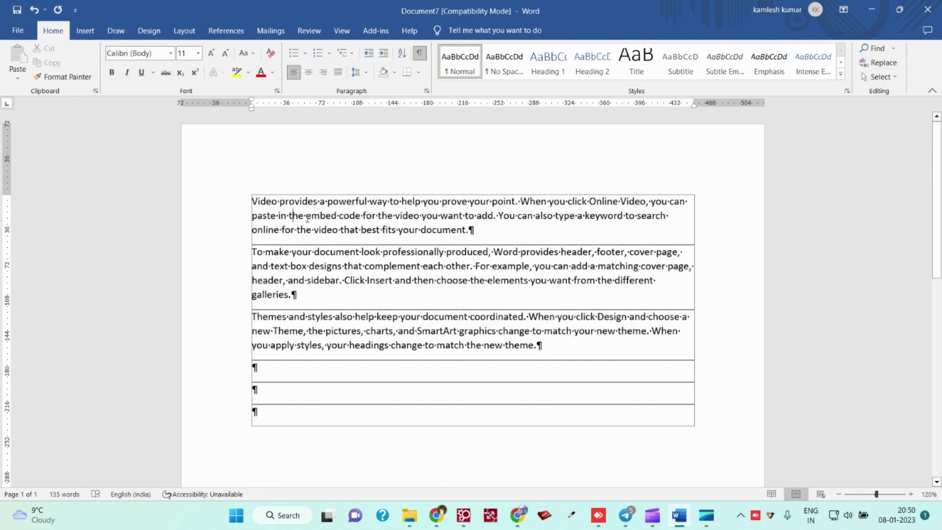
pyautogui.click(376, 253)
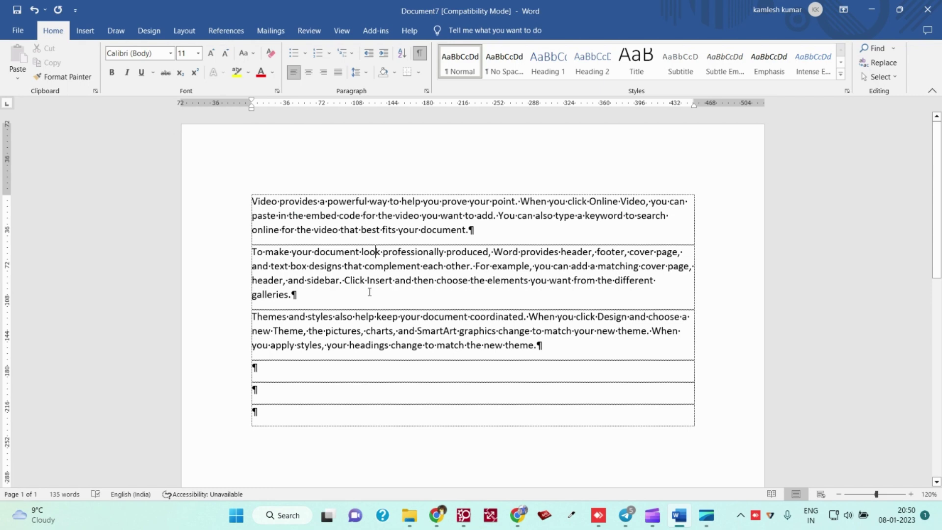
pyautogui.click(360, 345)
pyautogui.press('Up')
pyautogui.press('Up')
pyautogui.press('Up')
# - Set all the document text to Times New Roman, size 12, and undo both font changes
pyautogui.hotkey('ctrl', 'a')
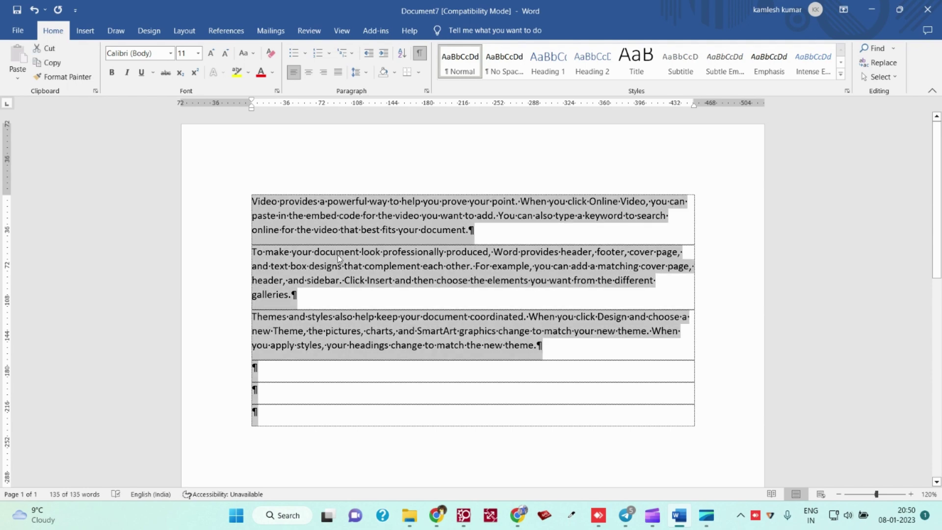
pyautogui.click(155, 55)
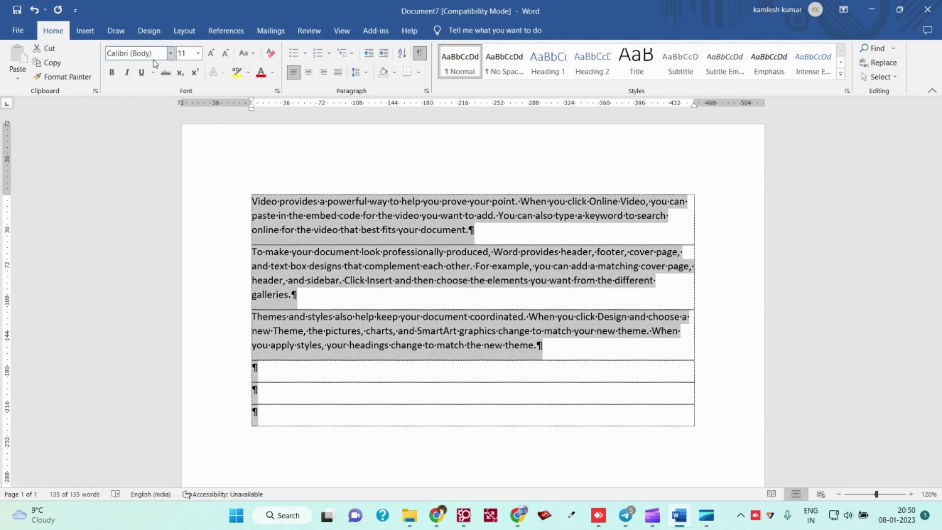
pyautogui.write('Times New Romar')
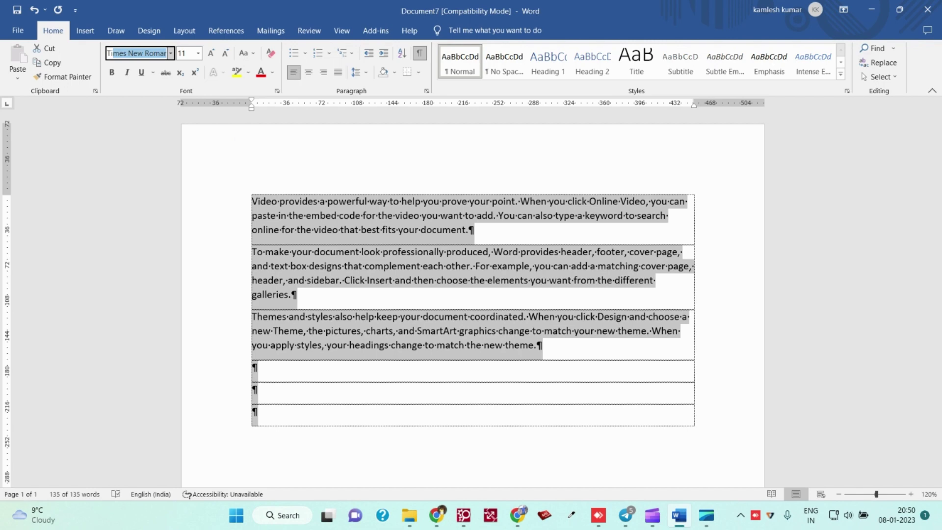
pyautogui.press('Tab')
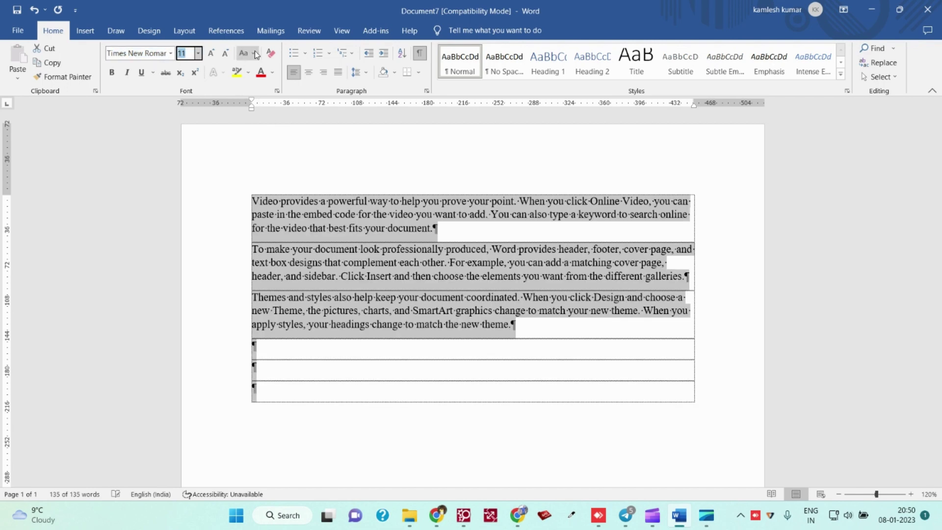
pyautogui.write('12')
pyautogui.press('Return')
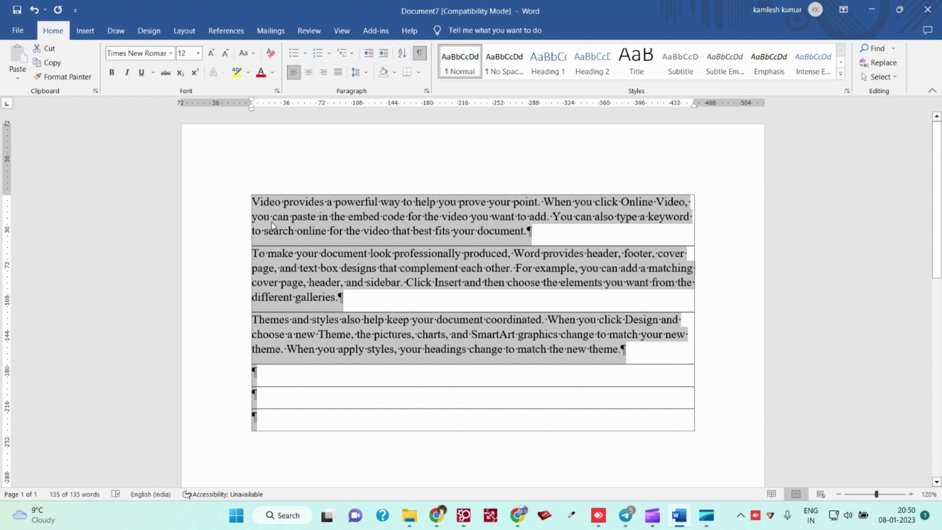
pyautogui.hotkey('ctrl', 'z')
pyautogui.hotkey('ctrl', 'z')
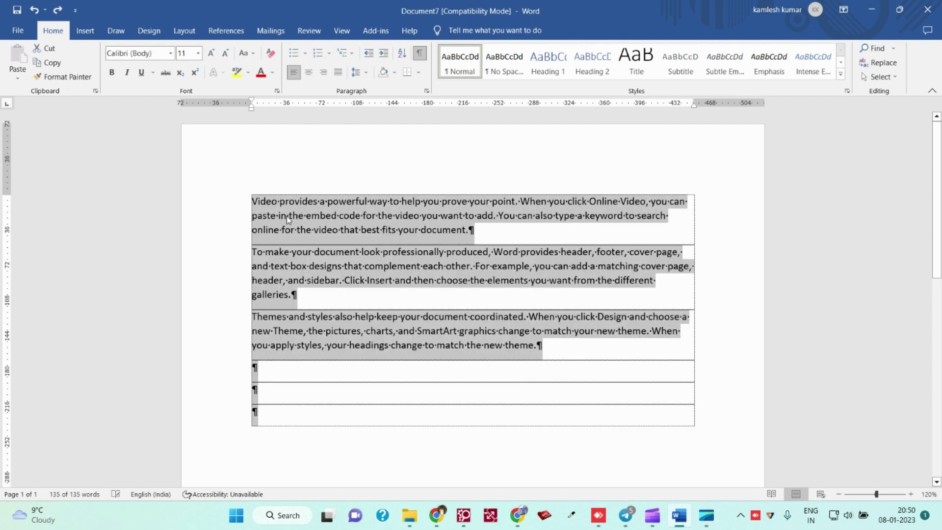
# - Open the Font dialog for the whole document text and choose Times New Roman with the Regular style
pyautogui.click(287, 216)
pyautogui.hotkey('ctrl', 'a')
pyautogui.hotkey('ctrl', 'd')
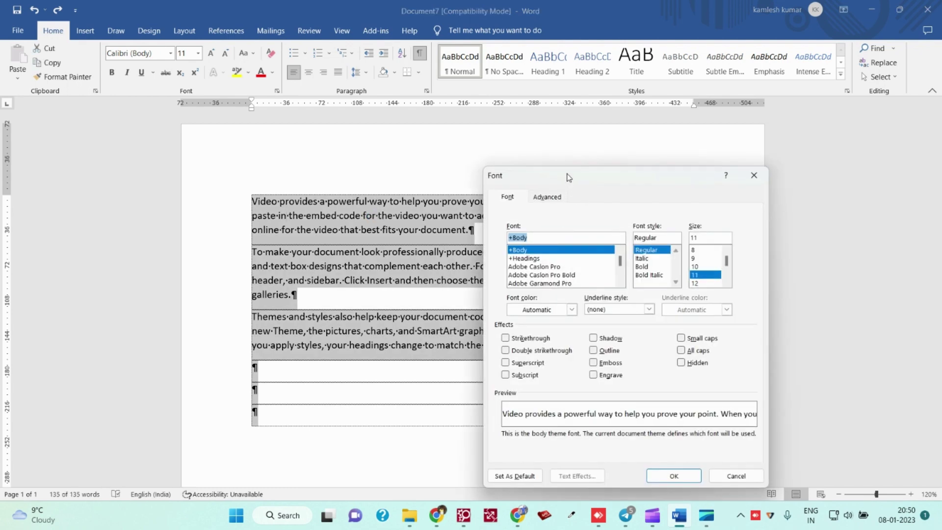
pyautogui.moveTo(568, 177); pyautogui.dragTo(397, 124)
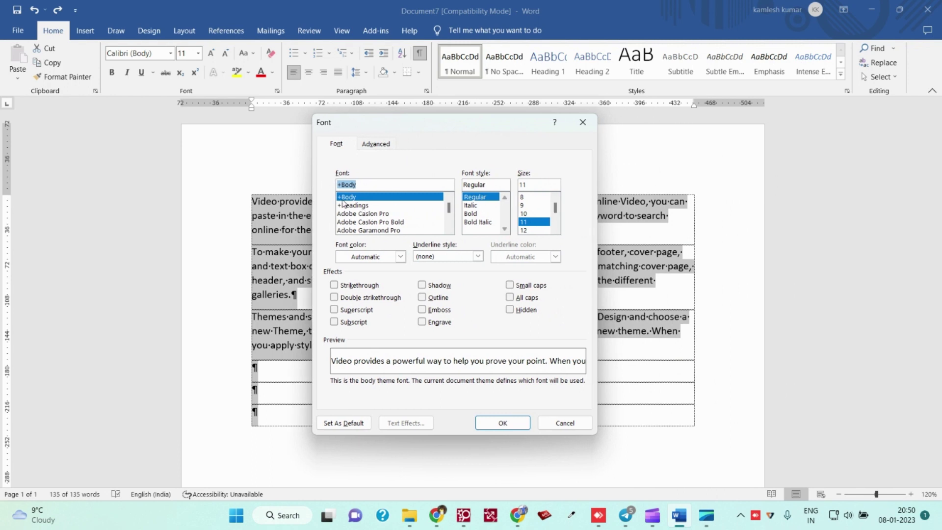
pyautogui.write('t')
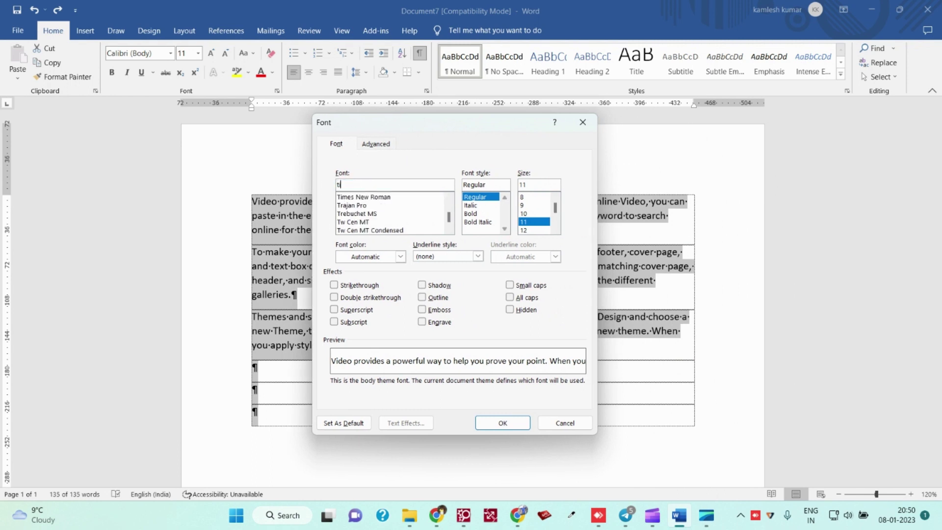
pyautogui.write('i')
pyautogui.press('Down')
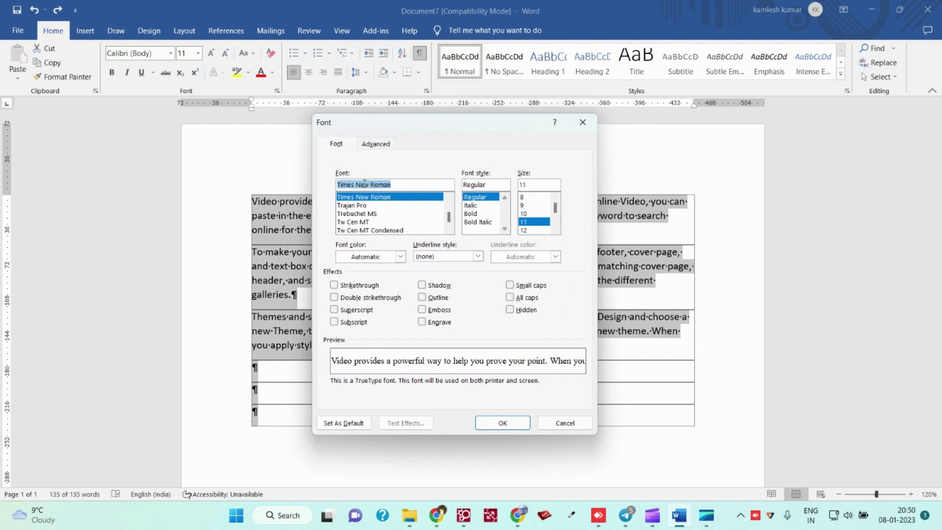
pyautogui.press('Tab')
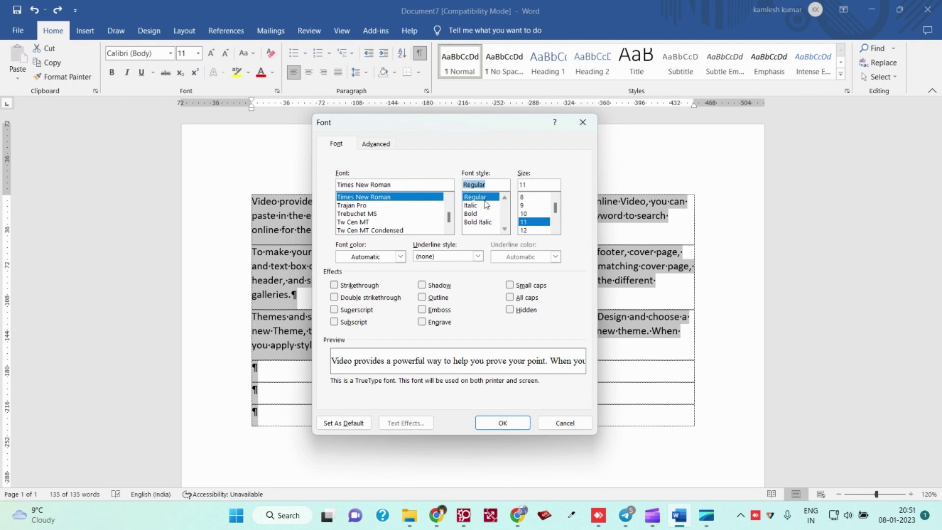
pyautogui.press('Tab')
# - Set the font size to 12 in the Font dialog
pyautogui.click(350, 185)
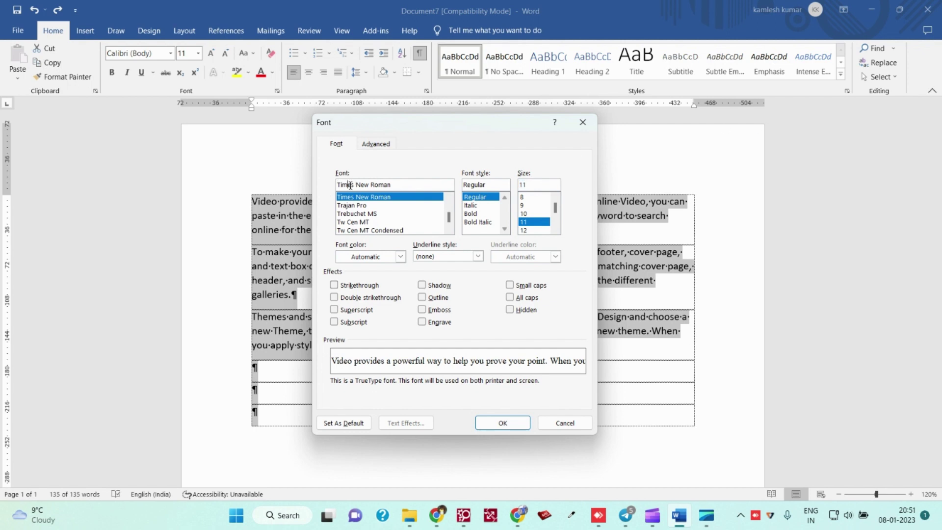
pyautogui.doubleClick(523, 185)
pyautogui.write('12')
pyautogui.press('Tab')
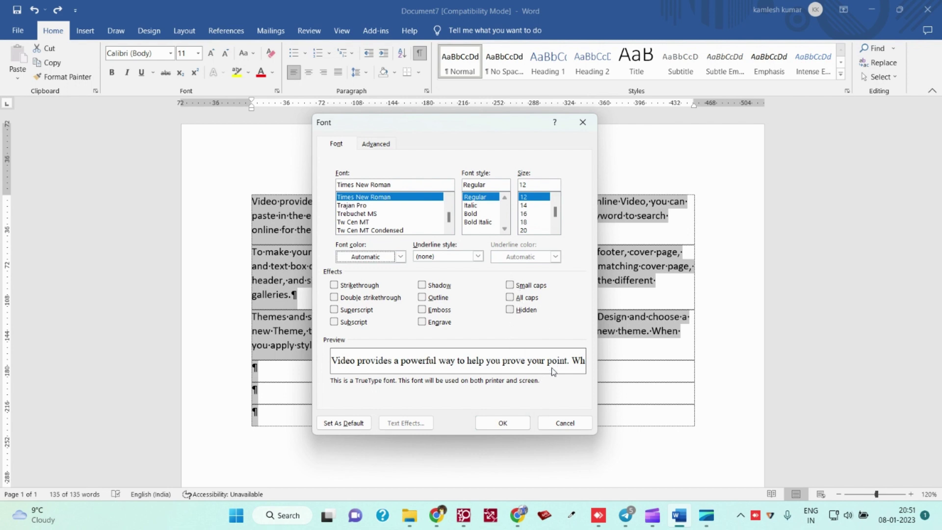
# - Discard the pending font changes and apply strikethrough to "powerful way" in the first paragraph through the Font dialog
pyautogui.click(563, 423)
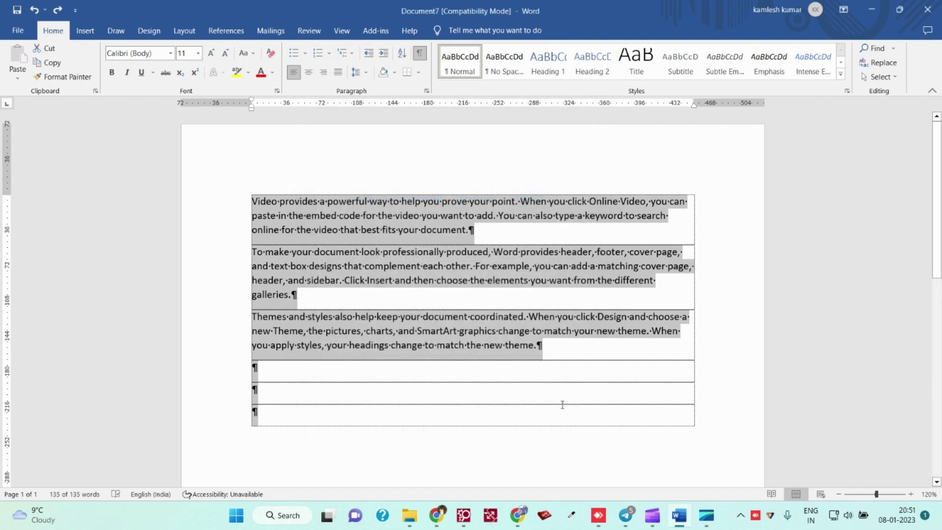
pyautogui.click(375, 214)
pyautogui.moveTo(378, 201); pyautogui.dragTo(327, 201)
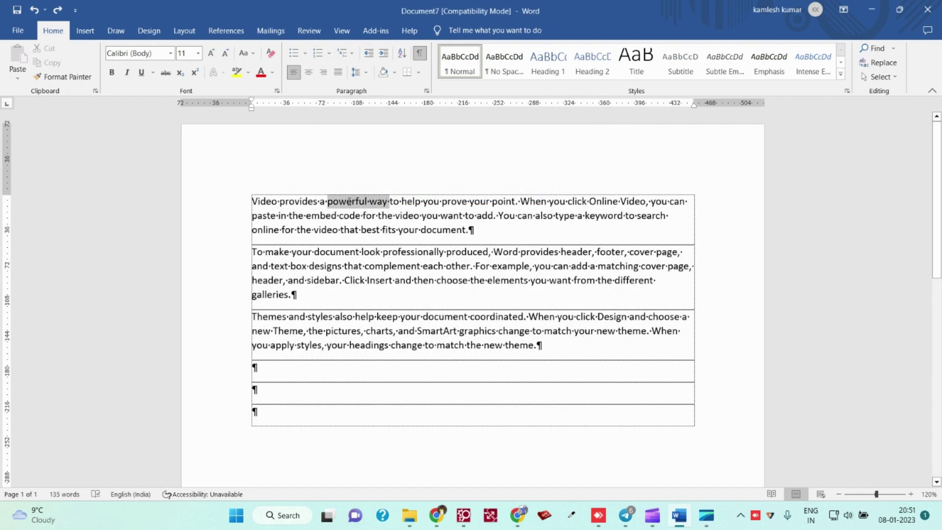
pyautogui.hotkey('ctrl', 'd')
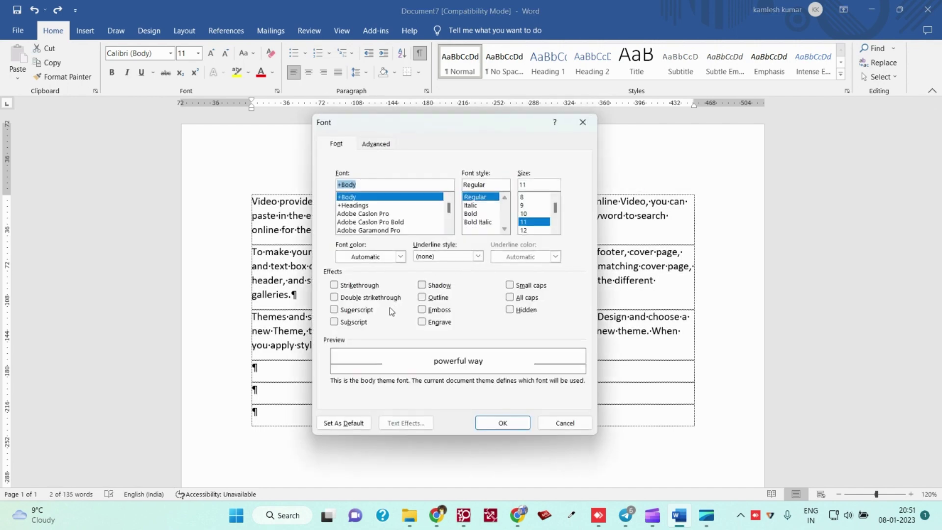
pyautogui.click(349, 287)
pyautogui.click(503, 424)
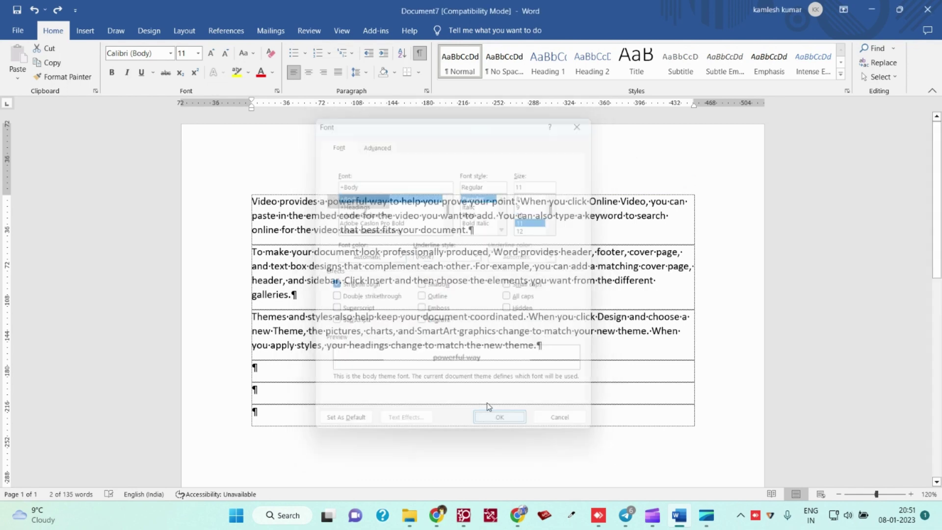
pyautogui.click(352, 205)
pyautogui.scroll(4, 406, 198)
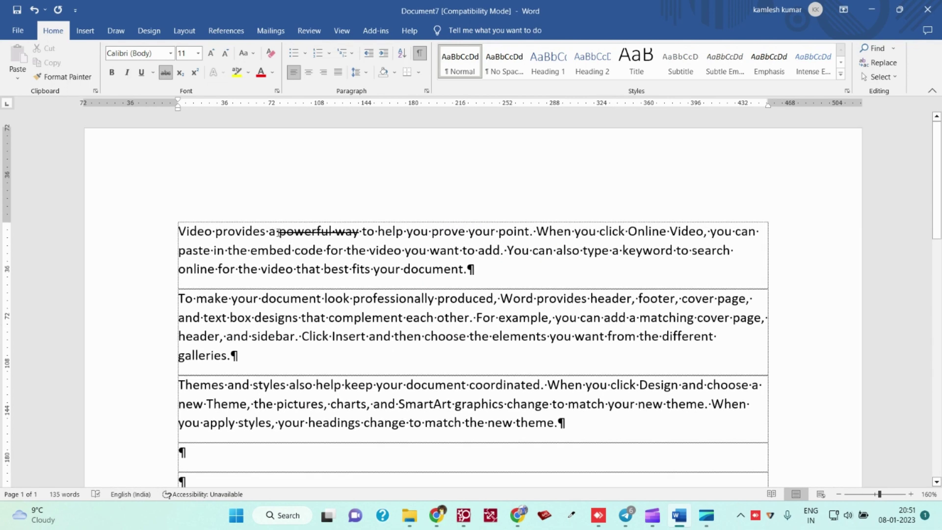
pyautogui.moveTo(277, 231); pyautogui.dragTo(363, 235)
pyautogui.click(359, 239)
pyautogui.moveTo(278, 232); pyautogui.dragTo(363, 233)
# - Try double strikethrough on "help you prove your point" in the Font dialog, and apply superscript to it instead
pyautogui.click(414, 232)
pyautogui.click(398, 231)
pyautogui.moveTo(404, 232); pyautogui.dragTo(531, 233)
pyautogui.hotkey('ctrl', 'd')
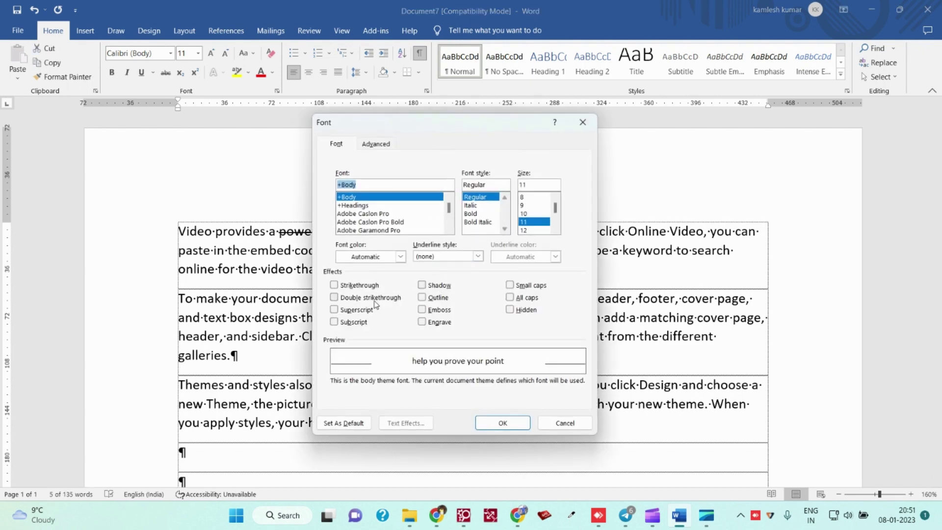
pyautogui.click(335, 298)
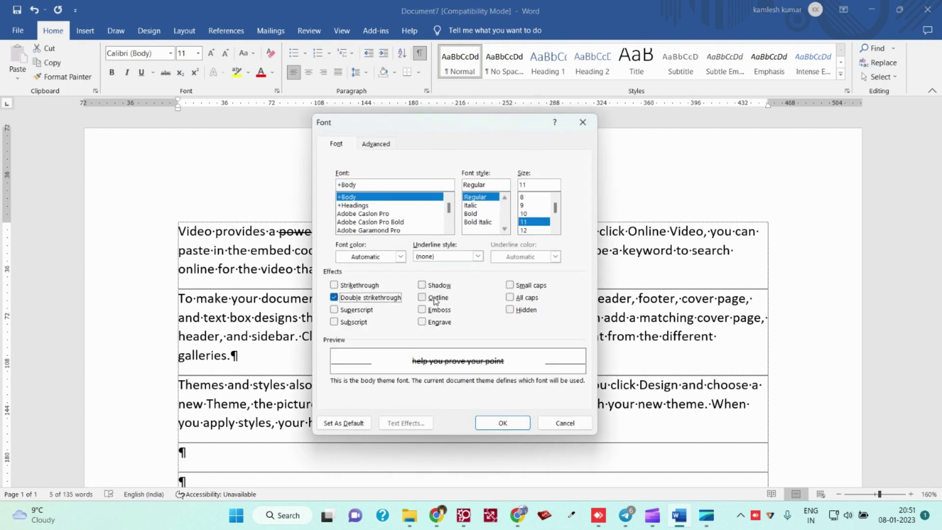
pyautogui.click(335, 297)
pyautogui.click(335, 310)
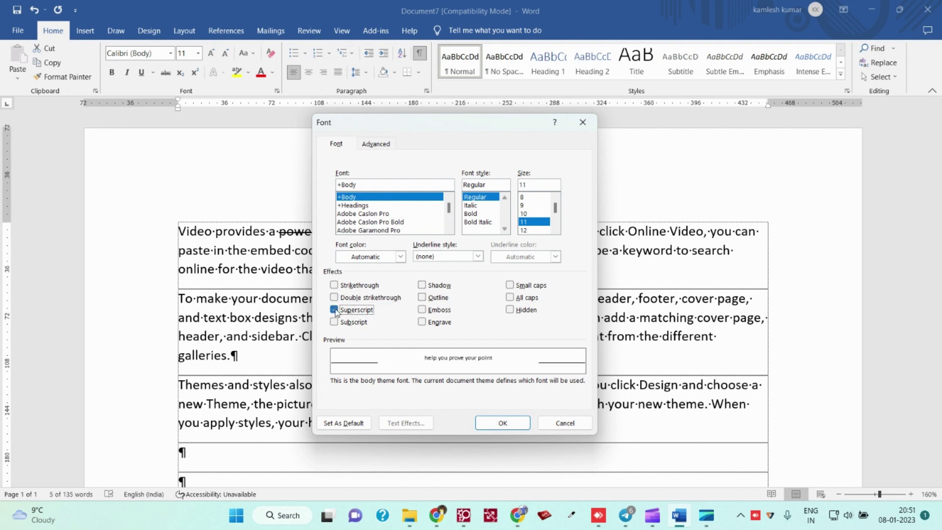
pyautogui.click(502, 423)
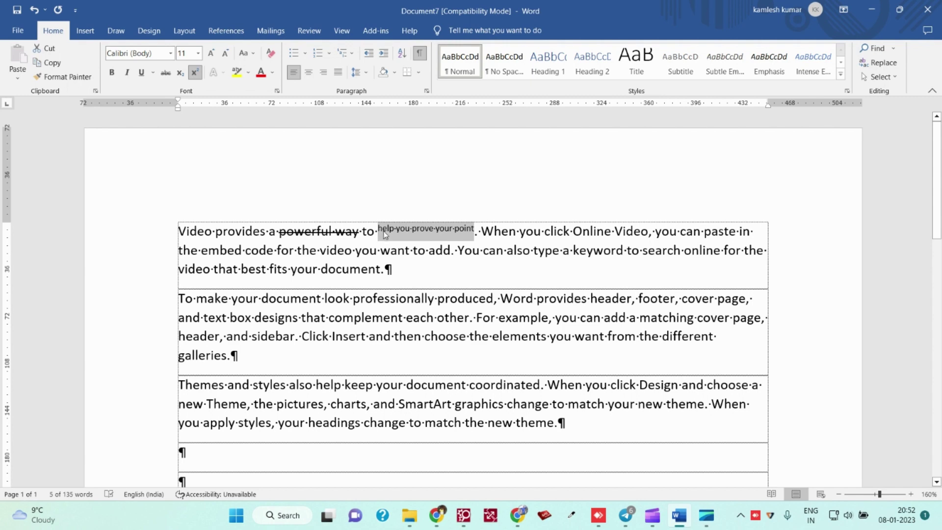
pyautogui.click(394, 230)
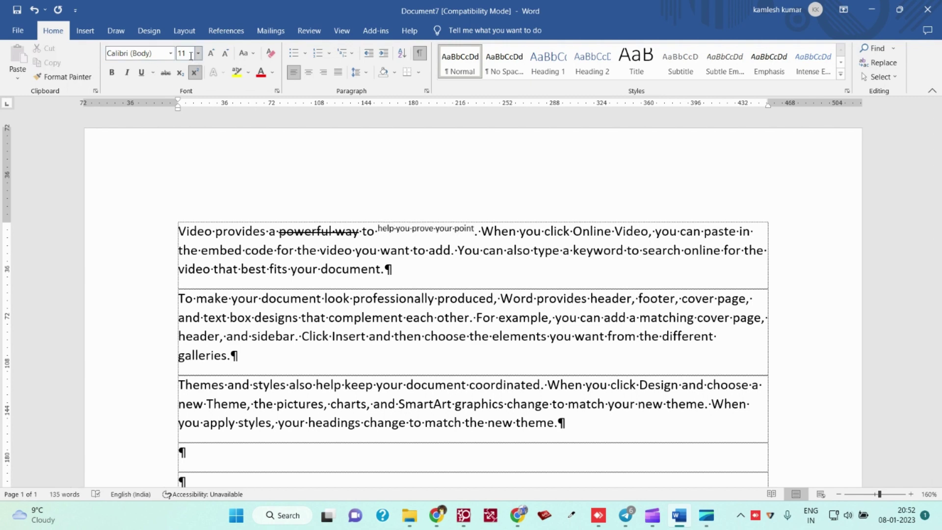
pyautogui.click(346, 231)
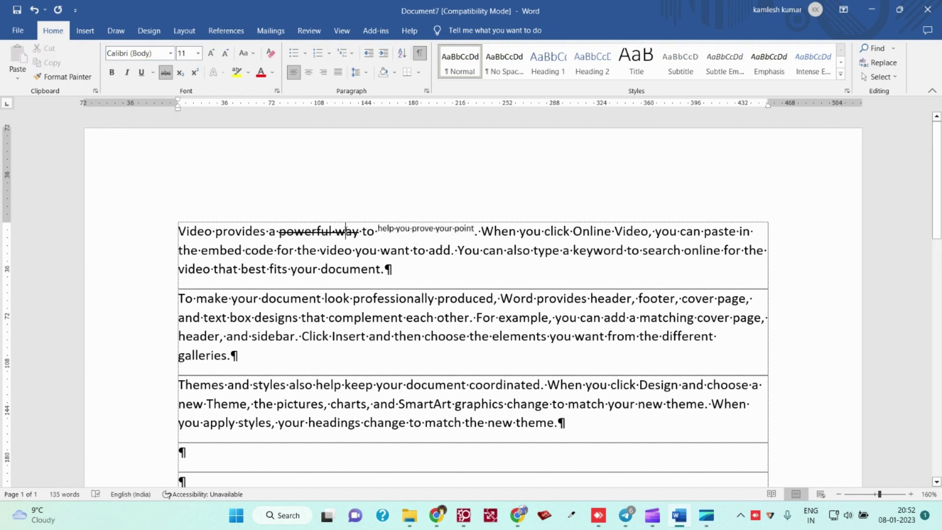
pyautogui.moveTo(377, 230); pyautogui.dragTo(467, 235)
pyautogui.click(474, 232)
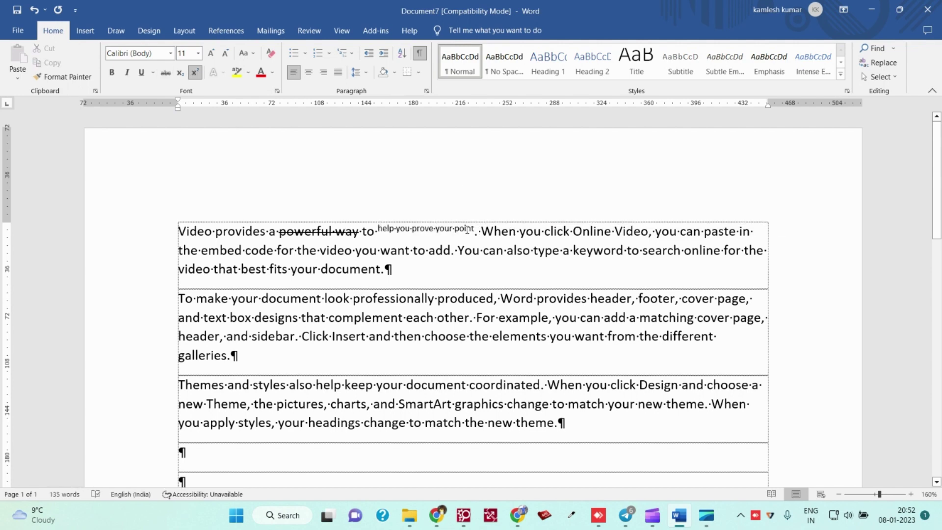
# - Apply subscript to "When you click Online" in the first paragraph through the Font dialog
pyautogui.moveTo(481, 232); pyautogui.dragTo(614, 231)
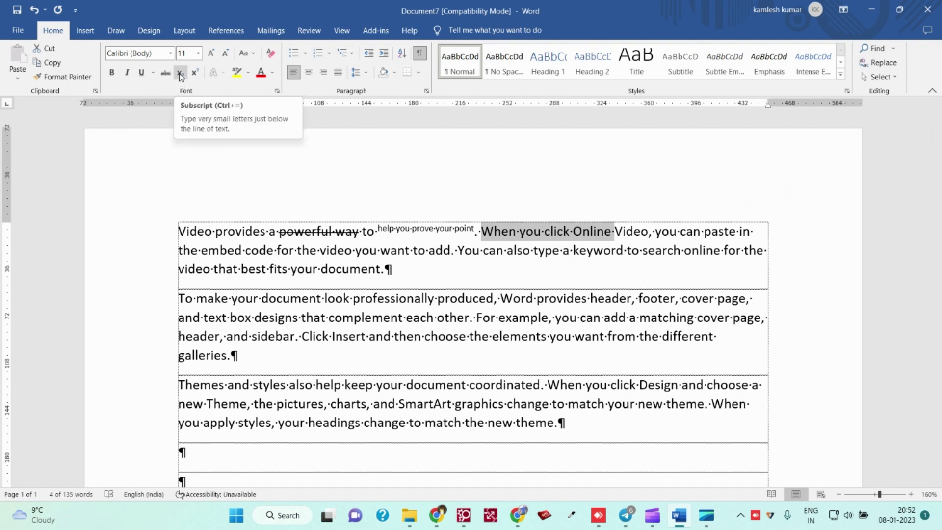
pyautogui.hotkey('ctrl', 'd')
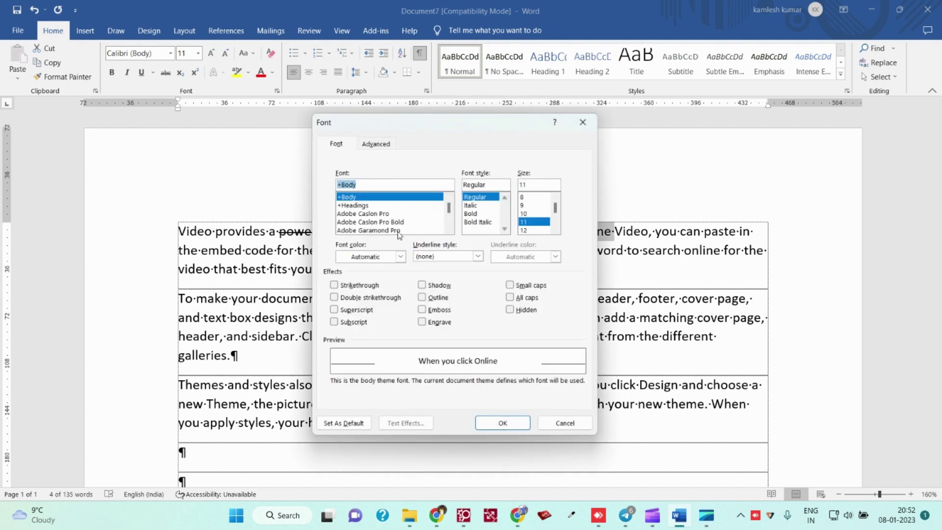
pyautogui.click(349, 323)
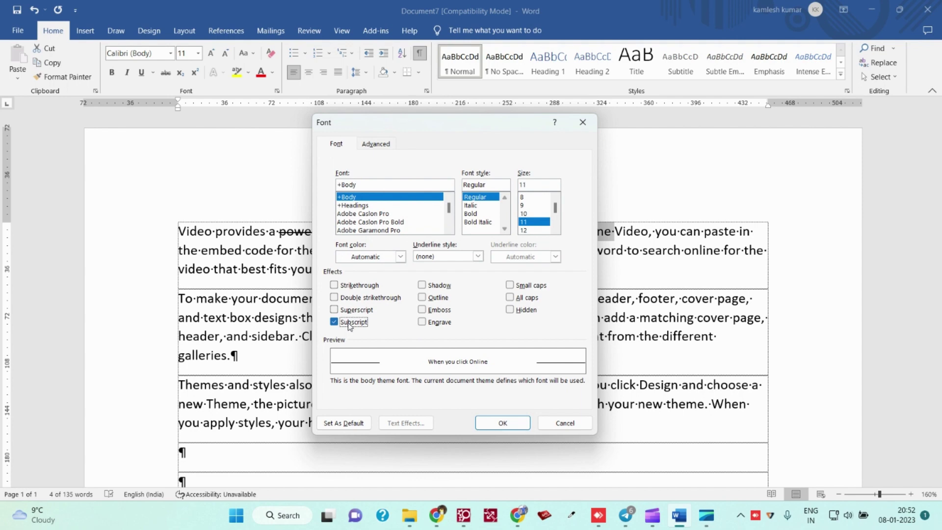
pyautogui.click(509, 420)
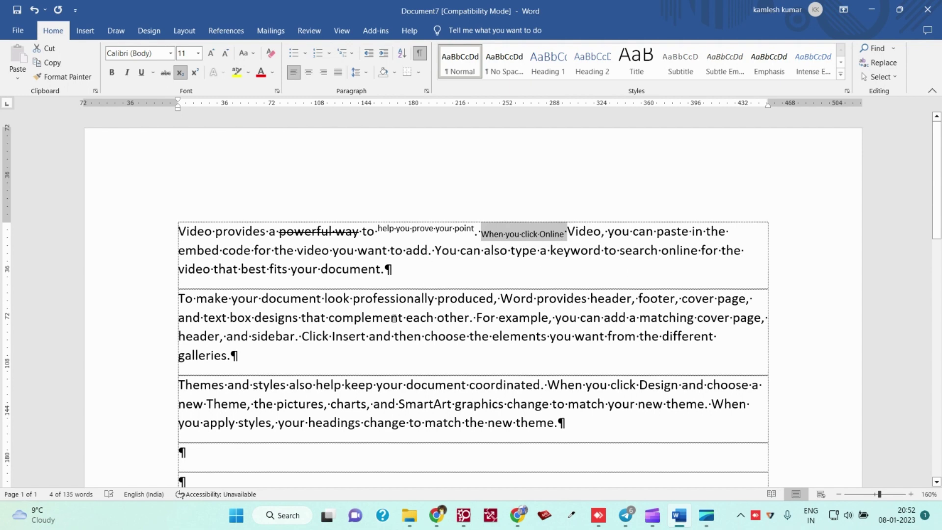
# - Insert 25 at the start of the second paragraph with the 5 as superscript, undoing and redoing the superscript once
pyautogui.click(228, 299)
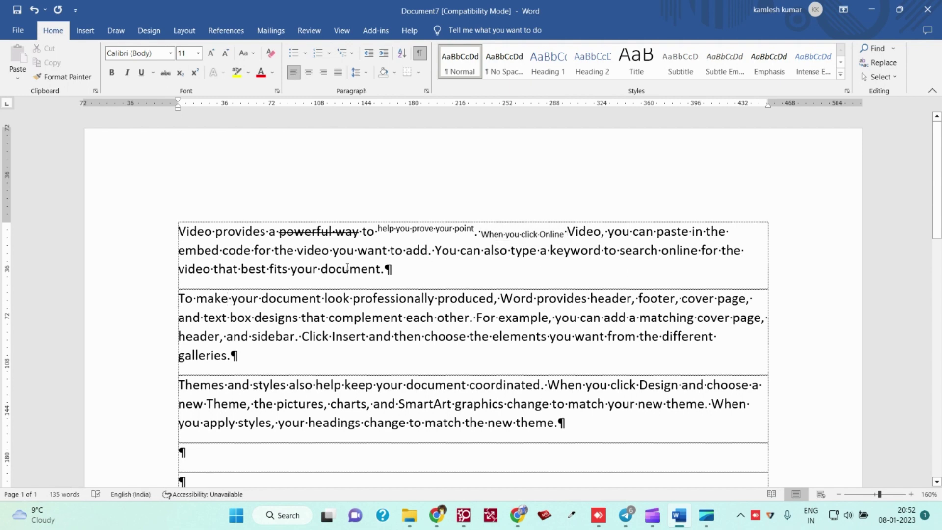
pyautogui.write('25')
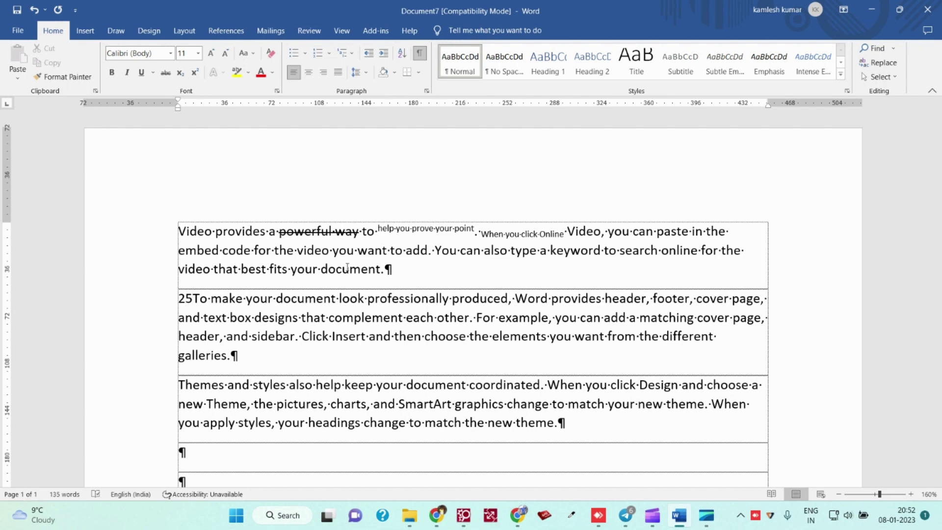
pyautogui.hotkey('shift', 'Left')
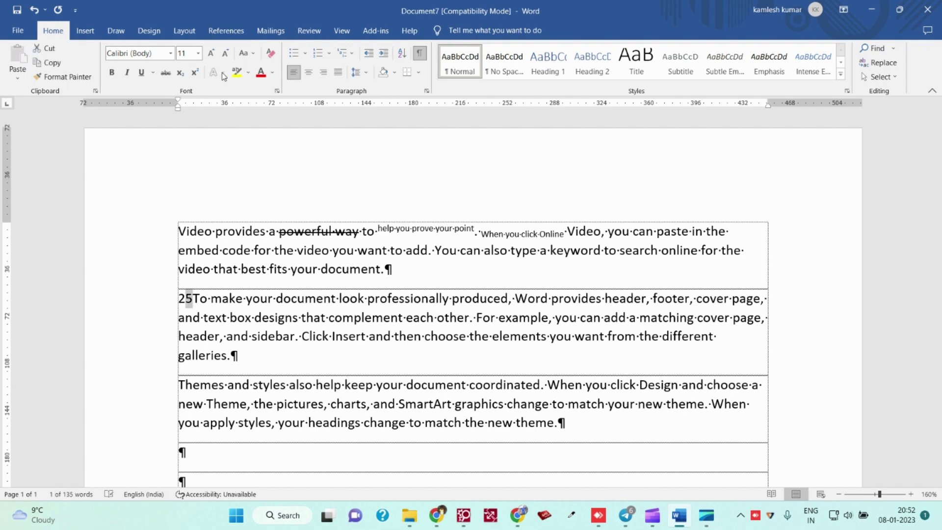
pyautogui.click(195, 72)
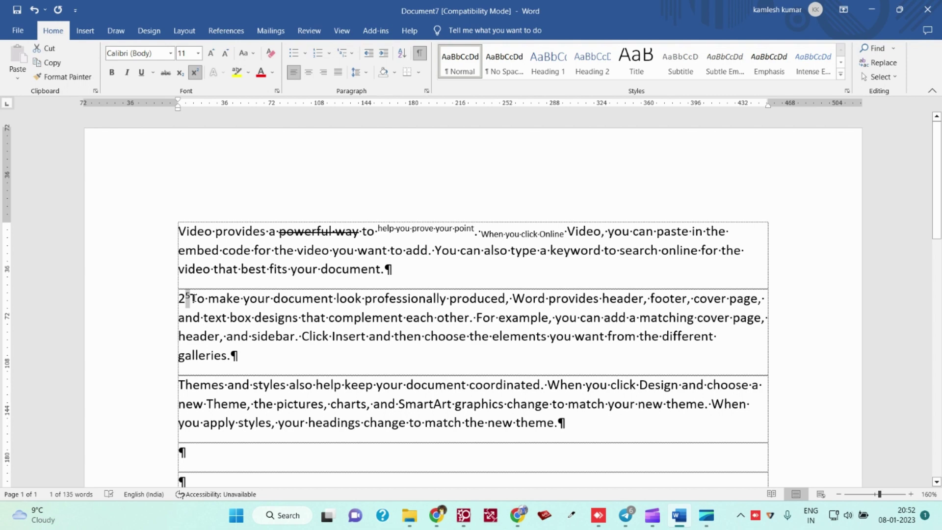
pyautogui.hotkey('ctrl', 'z')
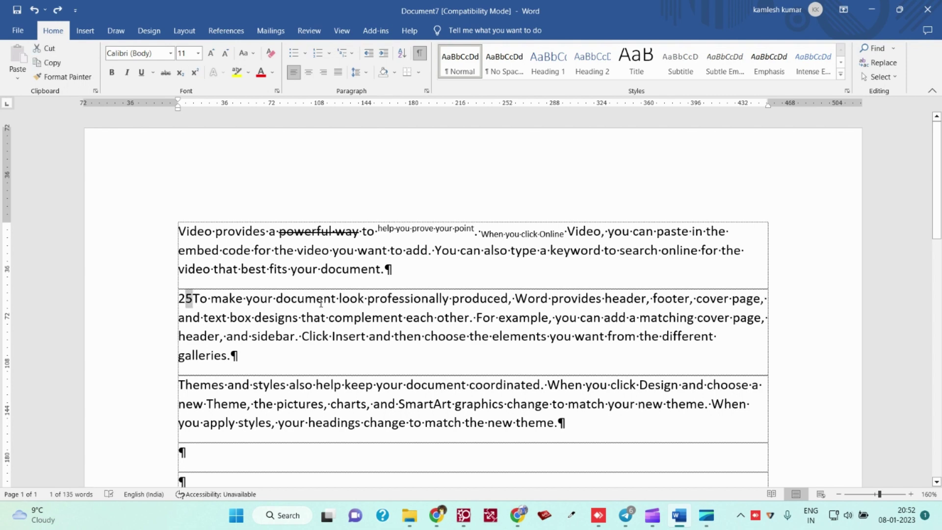
pyautogui.hotkey('ctrl', 'y')
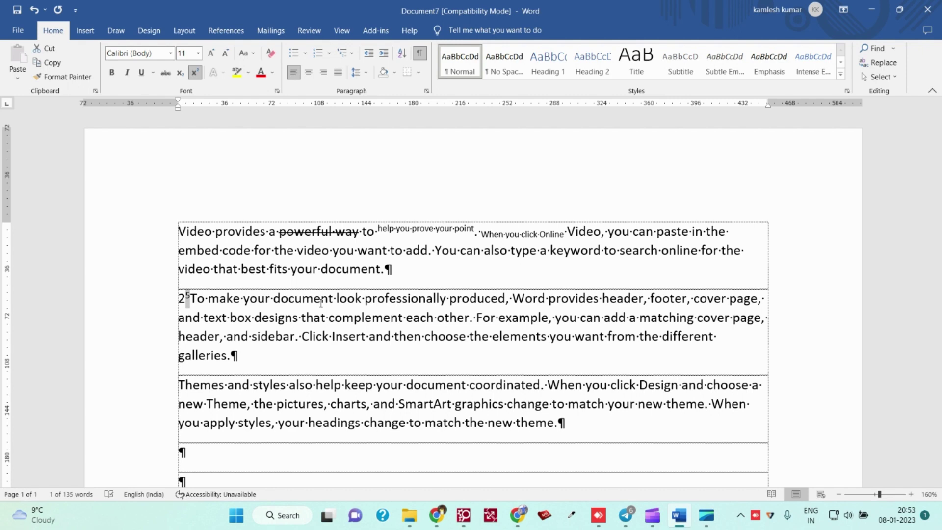
# - Change the 5 at the start of the second paragraph to subscript
pyautogui.click(187, 297)
pyautogui.moveTo(185, 297); pyautogui.dragTo(190, 296)
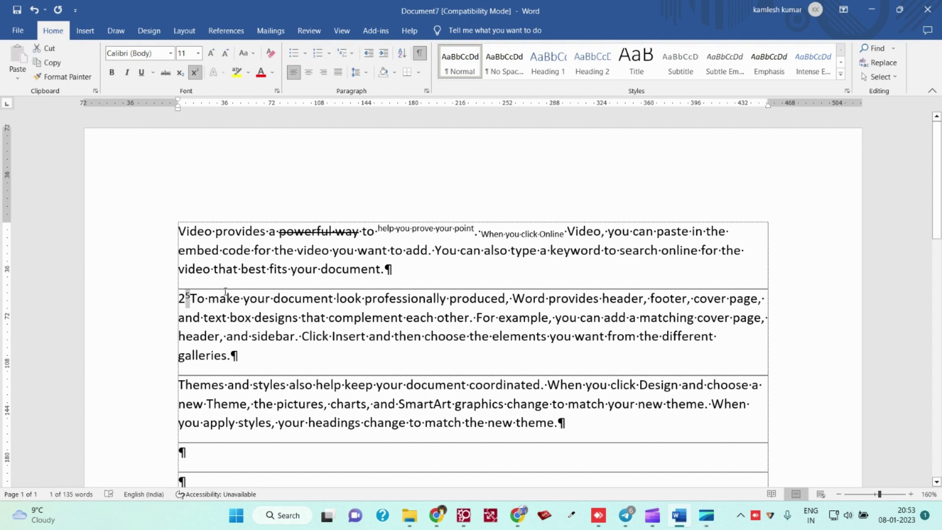
pyautogui.click(181, 73)
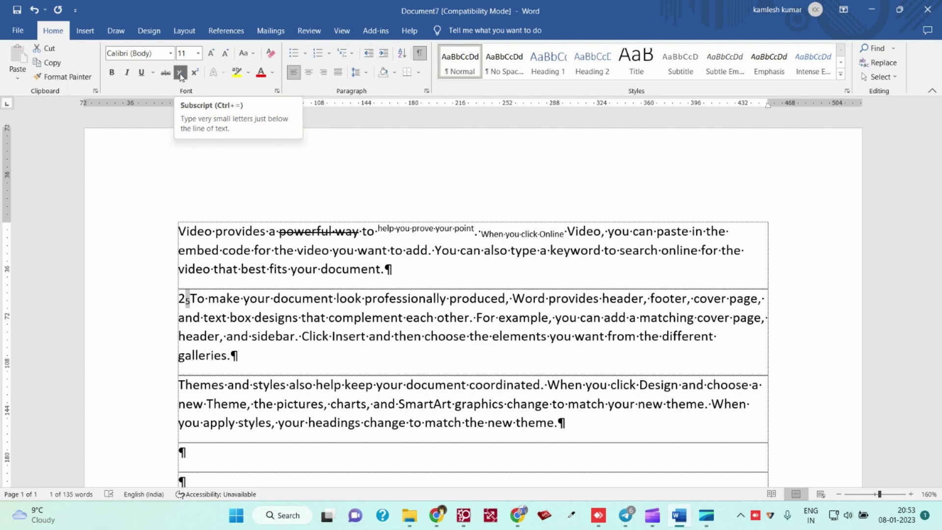
pyautogui.click(238, 228)
pyautogui.hotkey('ctrl', 'a')
pyautogui.hotkey('ctrl', 'd')
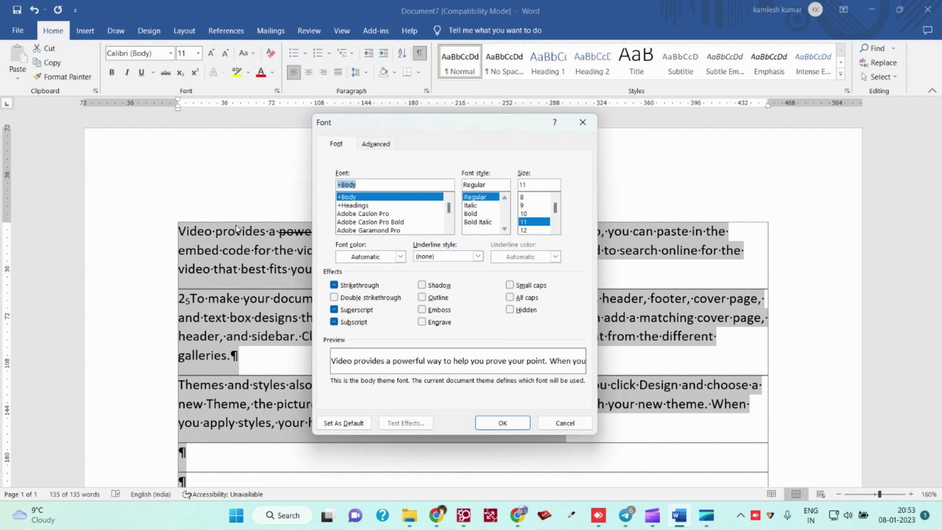
pyautogui.write('Times New Roman')
pyautogui.press('Tab')
pyautogui.press('Tab')
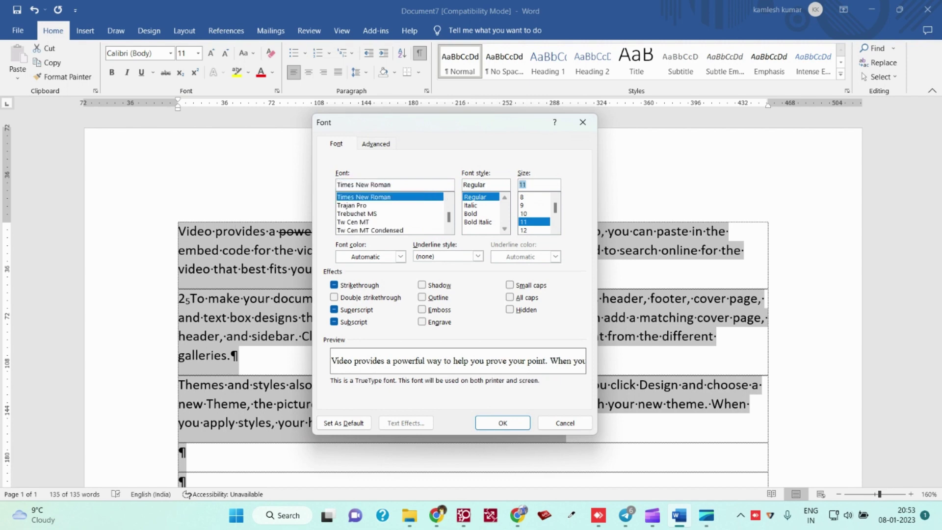
pyautogui.write('12')
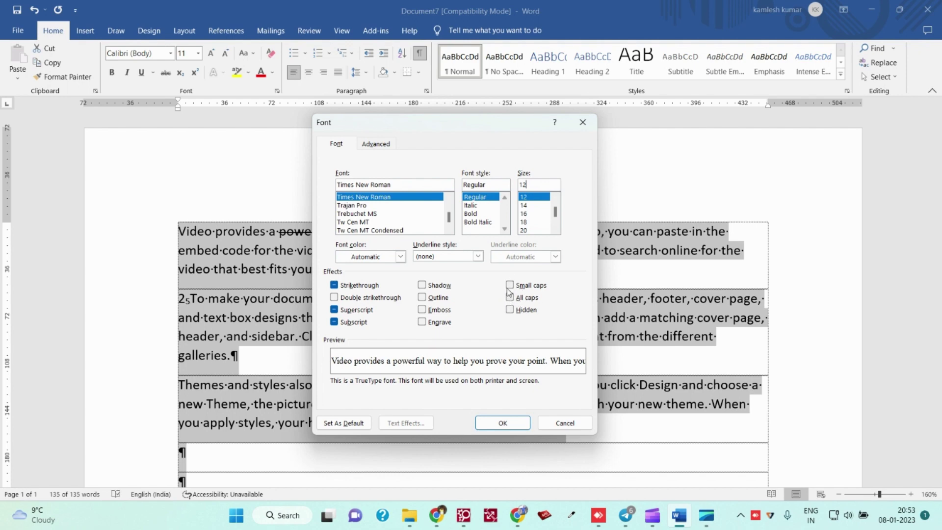
pyautogui.click(554, 423)
# - Delete the whole first paragraph and the 25 in front of "To make your document"
pyautogui.click(378, 234)
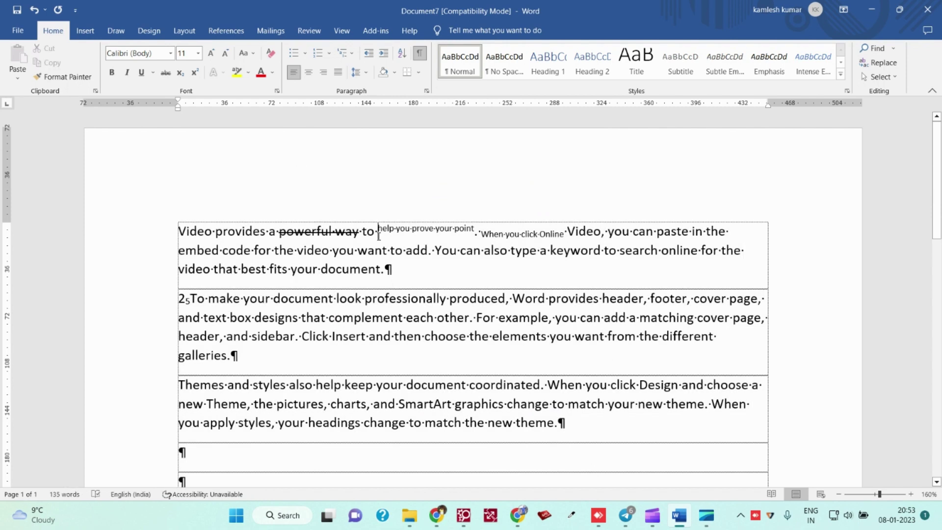
pyautogui.click(429, 280)
pyautogui.tripleClick(428, 281)
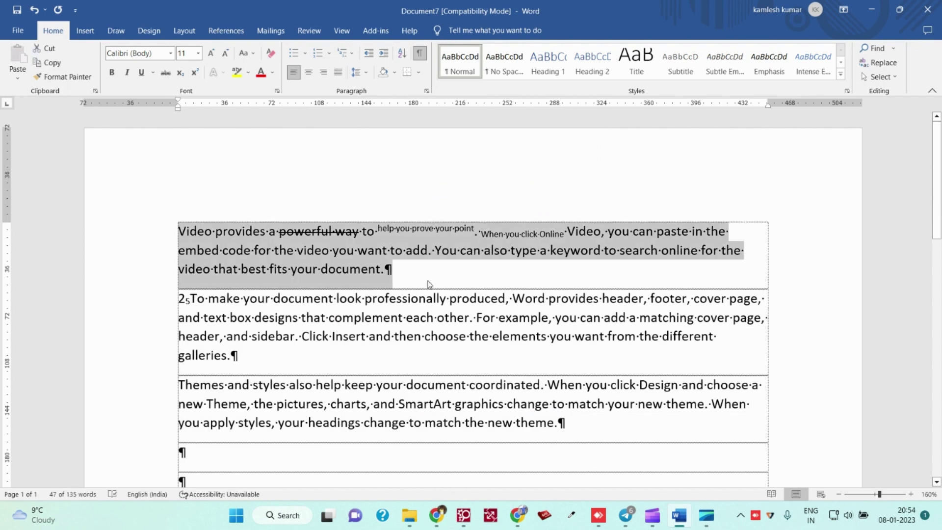
pyautogui.press('Delete')
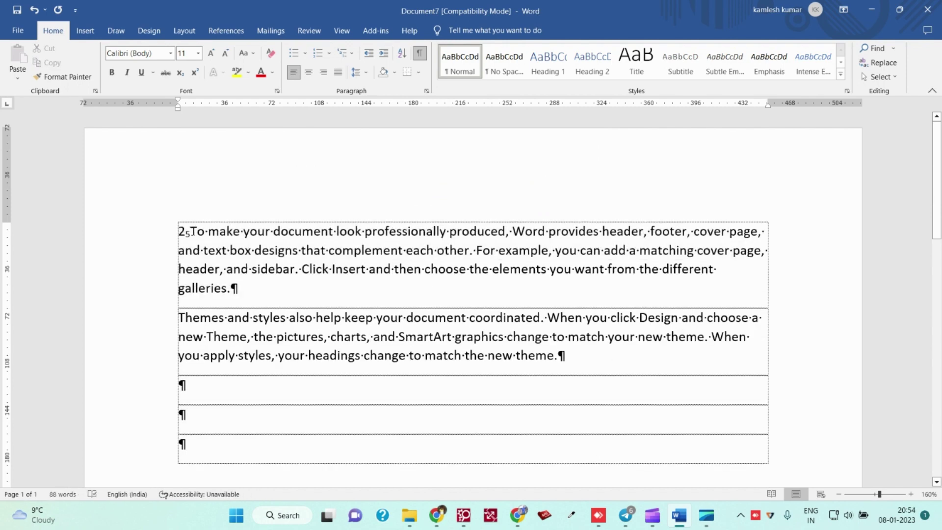
pyautogui.hotkey('shift', 'Right')
pyautogui.hotkey('shift', 'Right')
pyautogui.press('Delete')
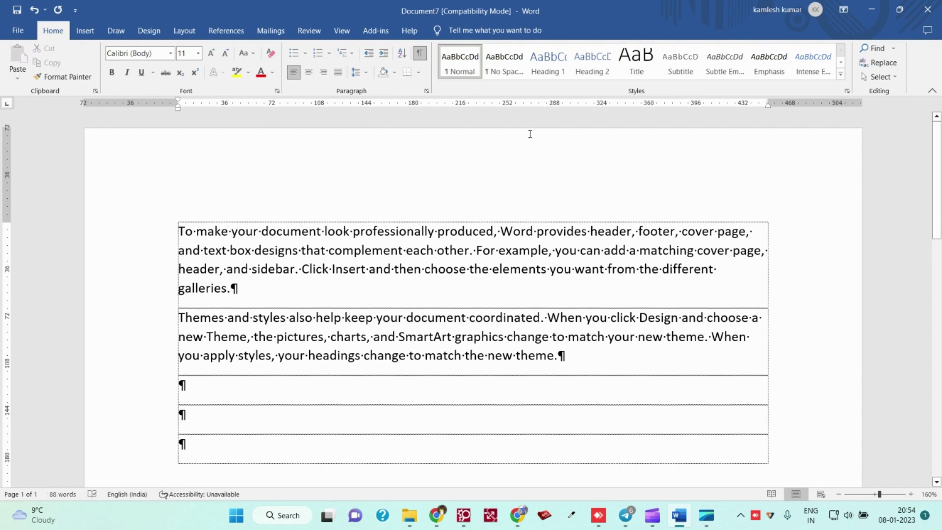
# - Insert the heading "Introduction" as a new paragraph above the first one and format it as all caps through the Font dialog
pyautogui.press('Return')
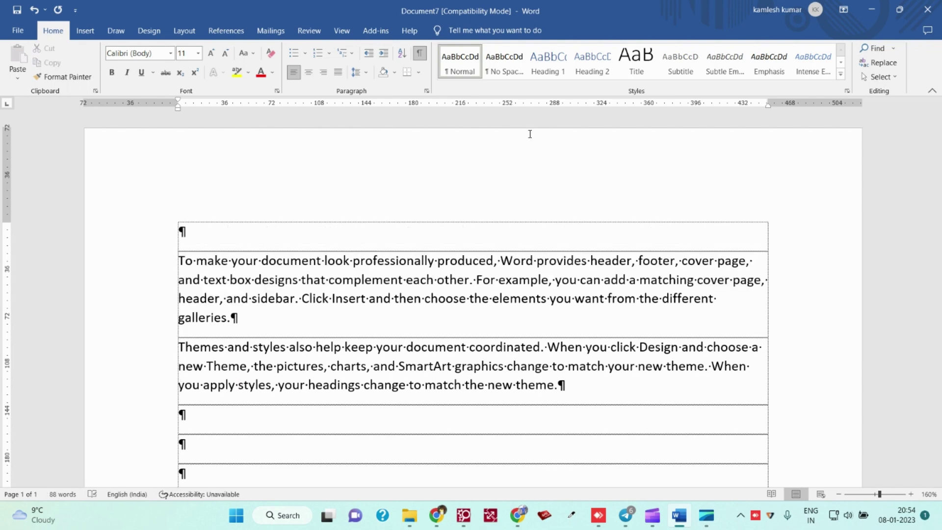
pyautogui.write('Introduction')
pyautogui.hotkey('shift', 'Home')
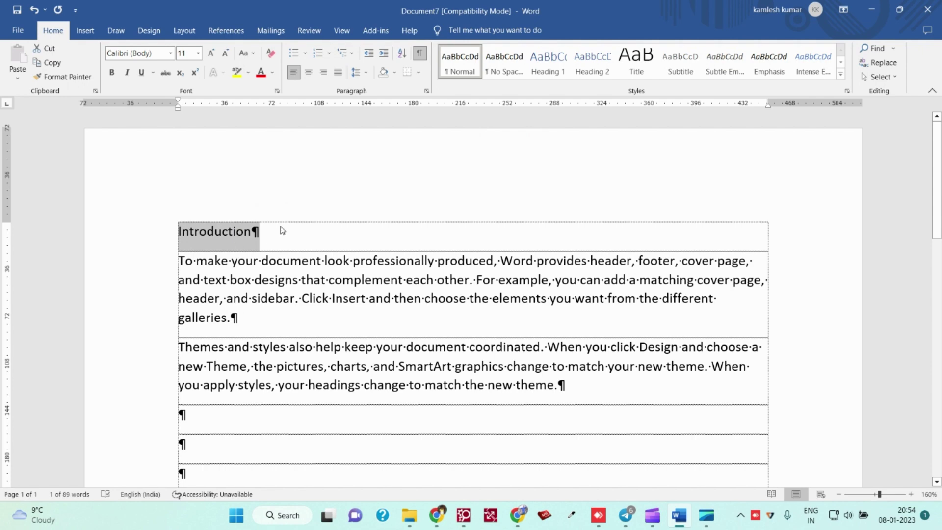
pyautogui.hotkey('ctrl', 'd')
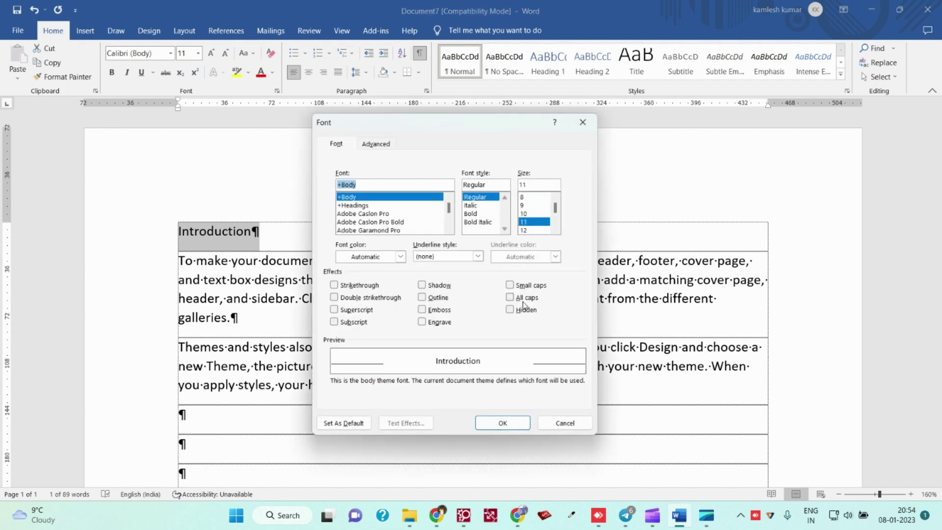
pyautogui.click(511, 298)
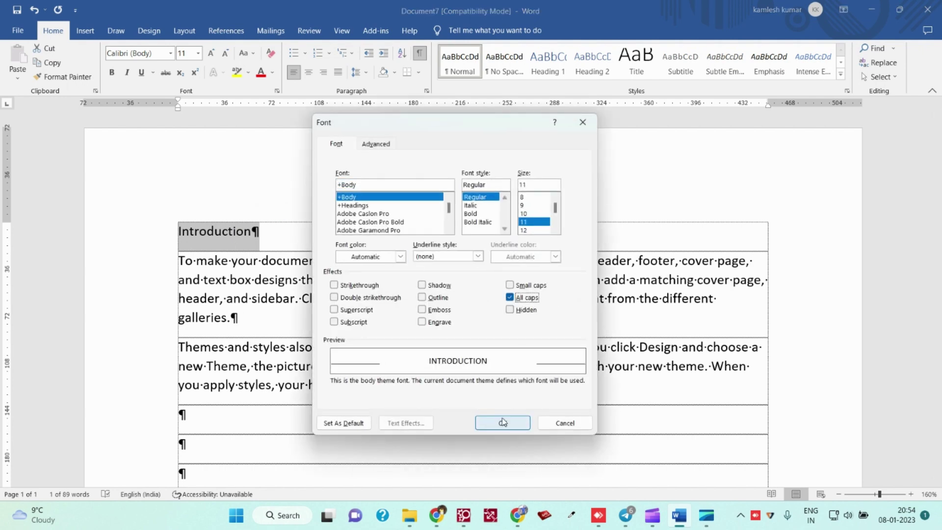
pyautogui.click(510, 298)
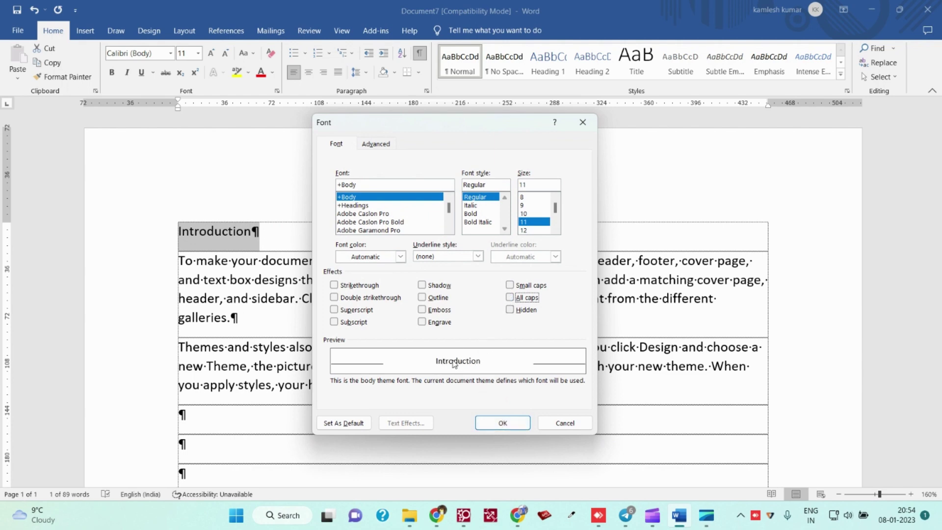
pyautogui.click(510, 298)
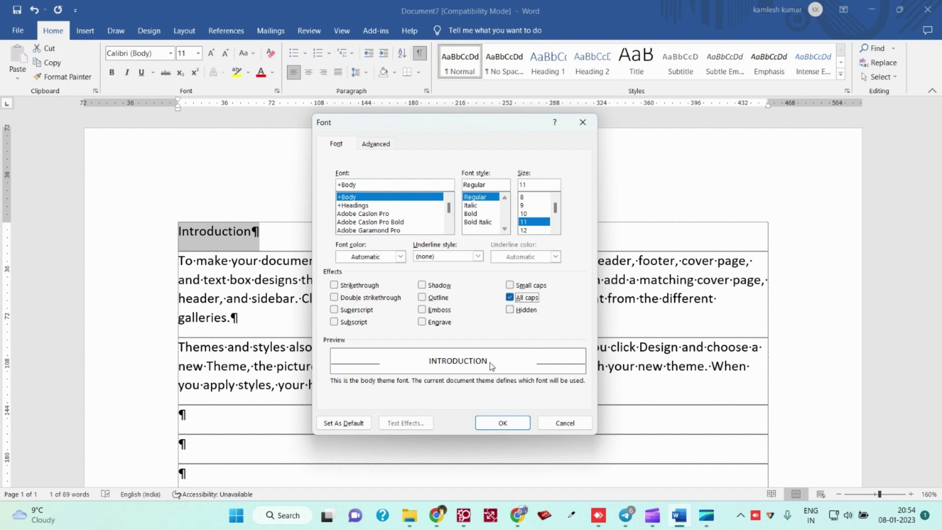
pyautogui.click(504, 423)
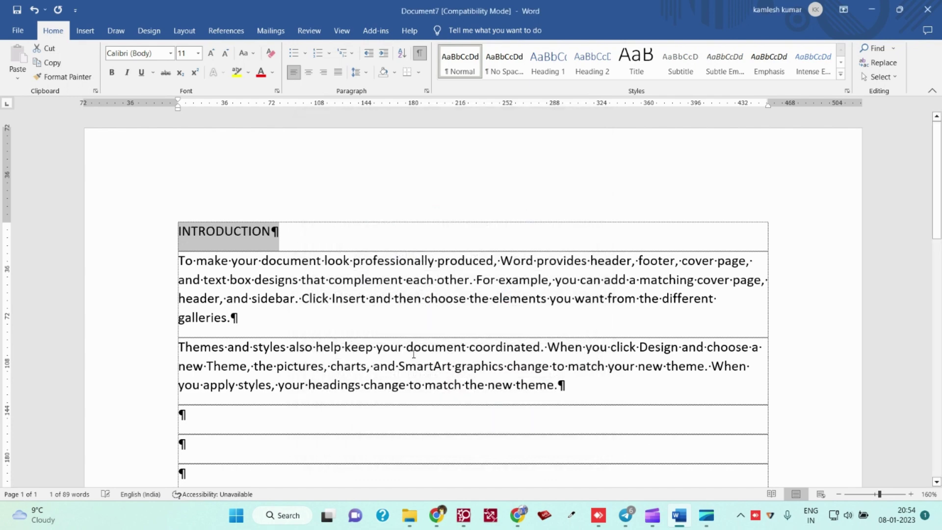
# - Add a line reading INTRO below the heading, then delete that line again
pyautogui.click(341, 246)
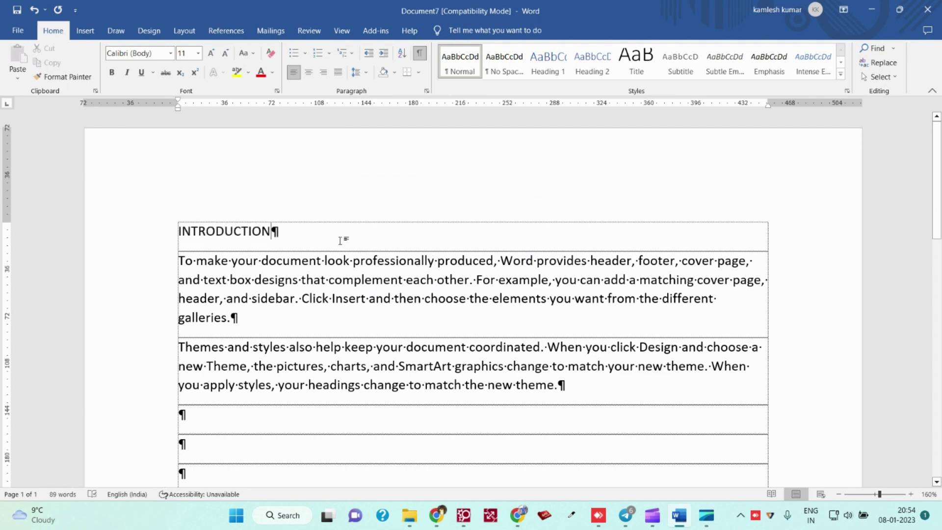
pyautogui.press('Return')
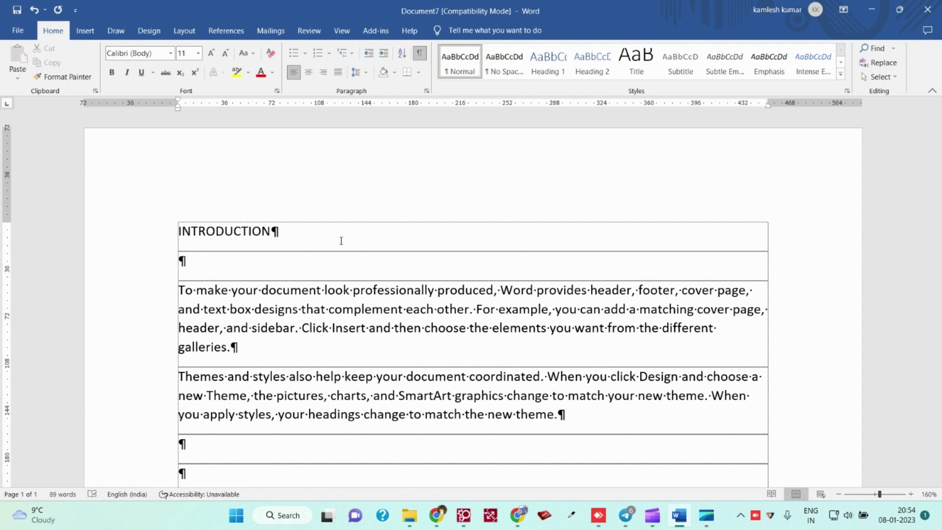
pyautogui.write('INTRO')
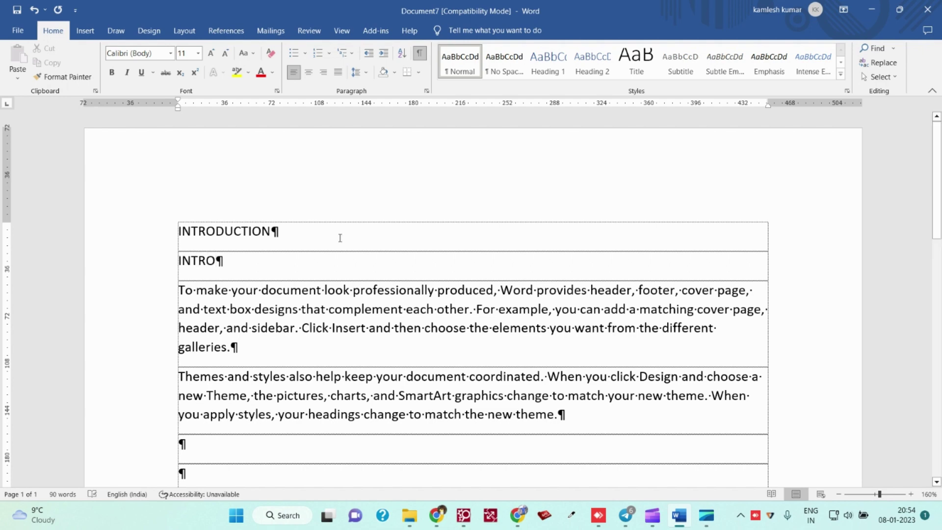
pyautogui.hotkey('shift', 'Home')
pyautogui.press('BackSpace')
pyautogui.press('BackSpace')
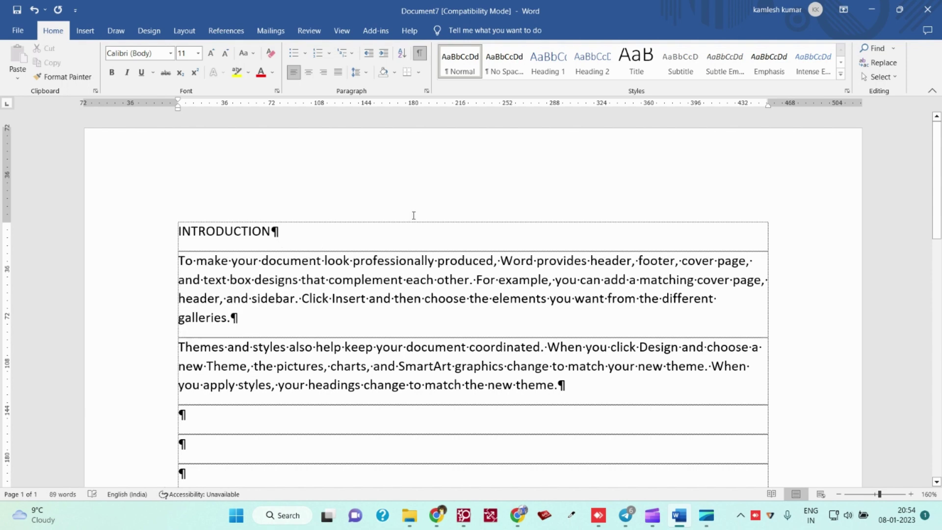
# - Change the "Introduction" heading from all caps to small caps through the Font dialog
pyautogui.hotkey('shift', 'Down')
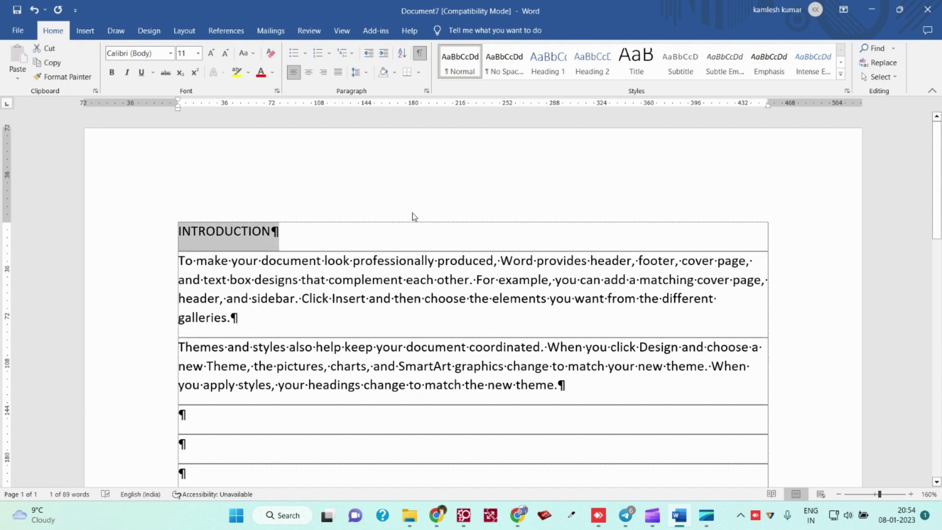
pyautogui.hotkey('ctrl', 'd')
pyautogui.click(510, 300)
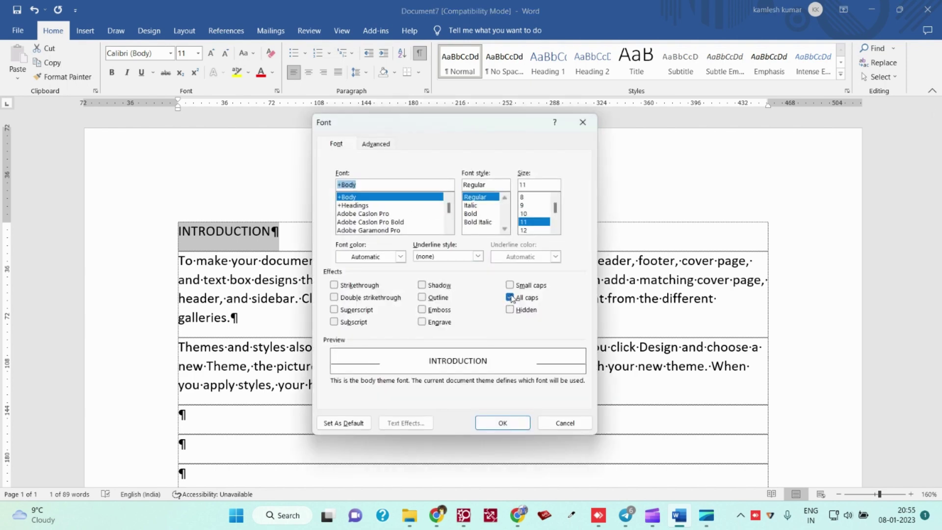
pyautogui.click(509, 298)
pyautogui.click(510, 298)
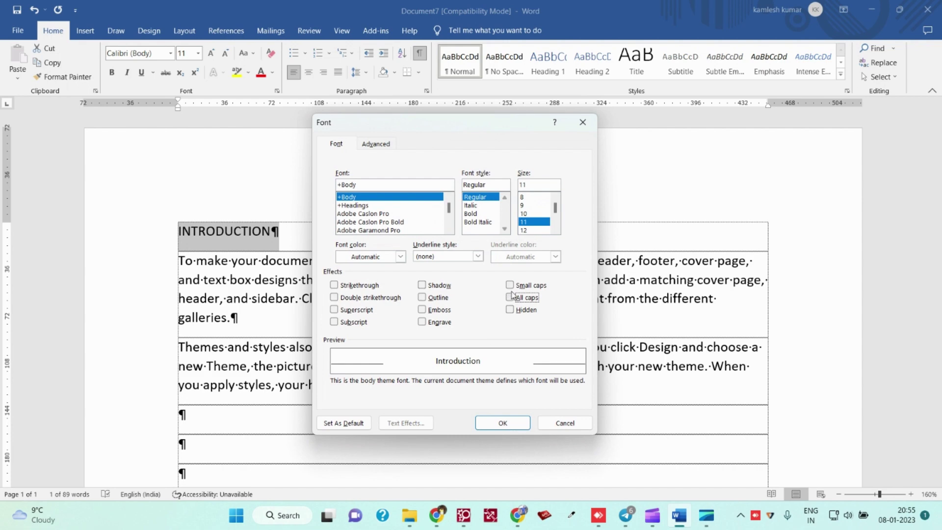
pyautogui.click(513, 286)
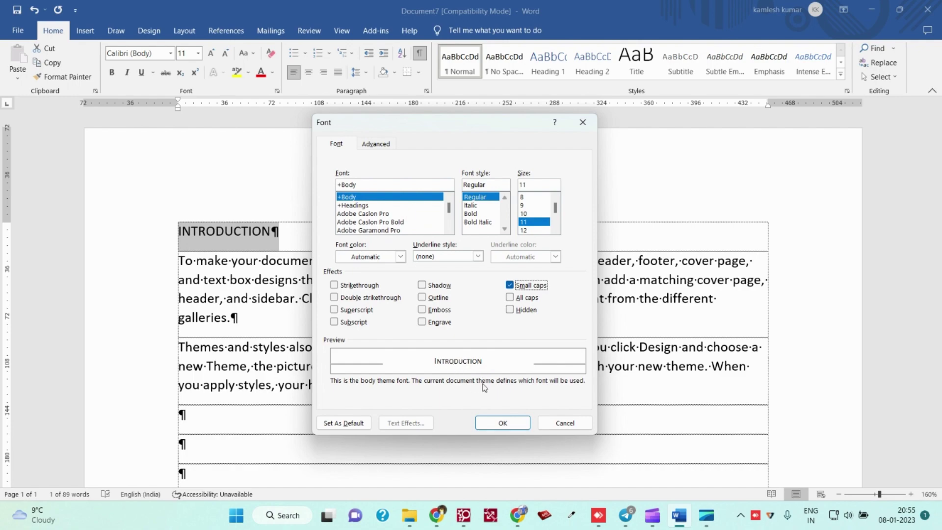
pyautogui.click(496, 424)
# - Examine the small-caps heading up close, comparing the initial I with the remaining letters of the word
pyautogui.keyDown('ctrl'); pyautogui.scroll(14, 237, 226); pyautogui.keyUp('ctrl')
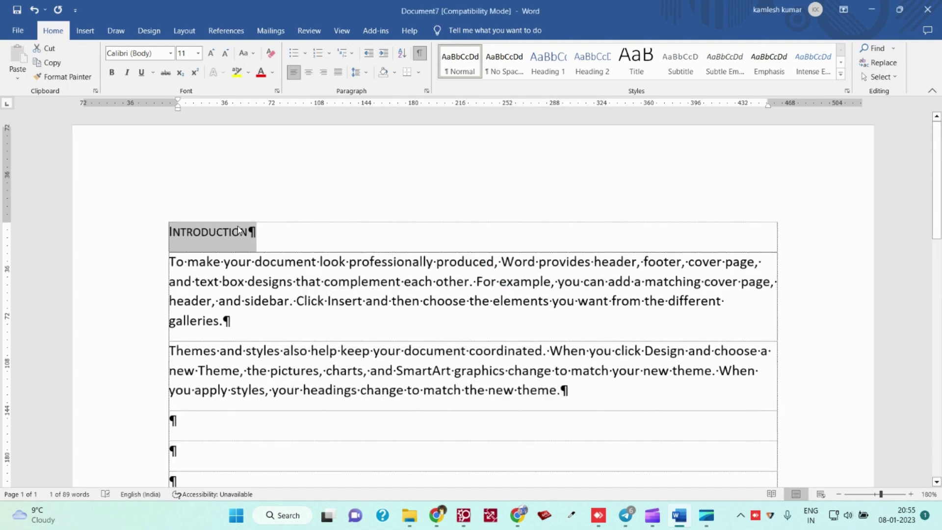
pyautogui.click(176, 228)
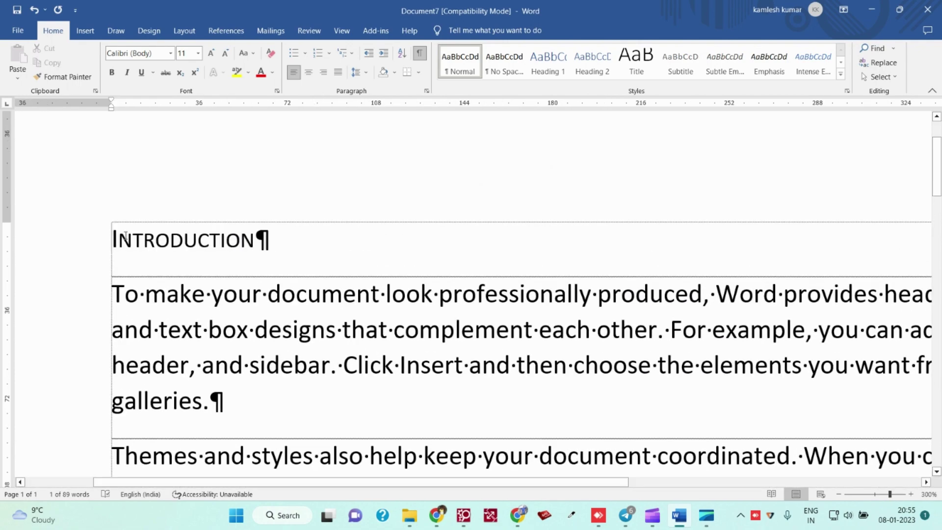
pyautogui.press('Home')
pyautogui.hotkey('shift', 'Right')
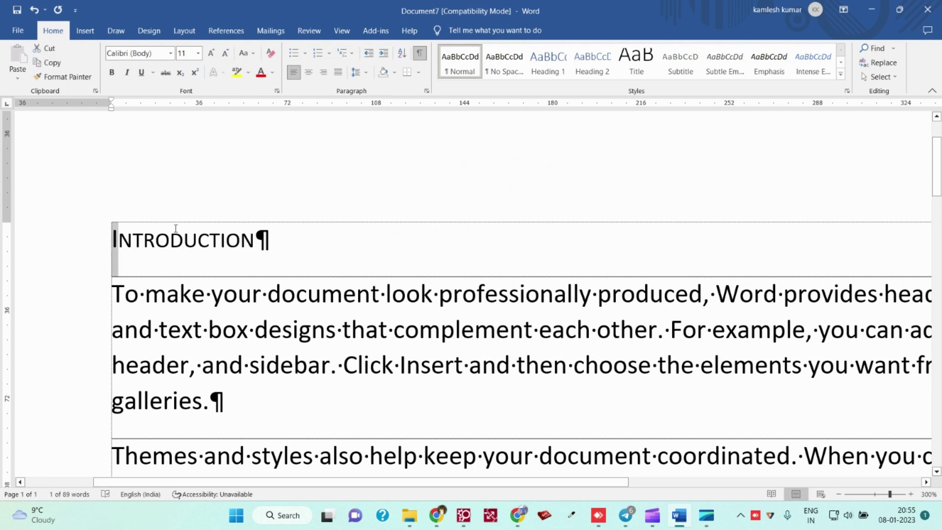
pyautogui.press('Right')
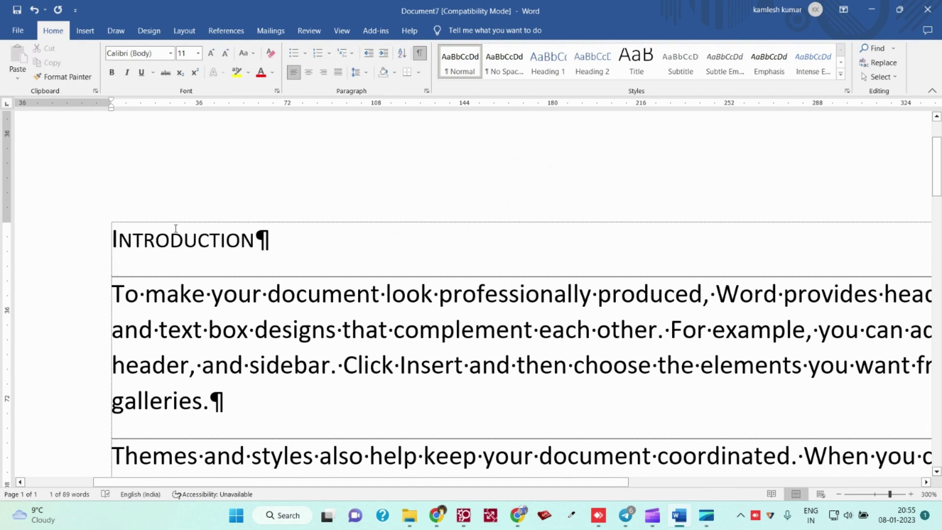
pyautogui.hotkey('shift', 'Right')
pyautogui.hotkey('shift', 'Right')
pyautogui.hotkey('shift', 'Right')
pyautogui.hotkey('shift', 'Right')
pyautogui.hotkey('shift', 'Right')
pyautogui.hotkey('shift', 'Right')
pyautogui.hotkey('shift', 'Right')
pyautogui.hotkey('shift', 'Right')
pyautogui.hotkey('shift', 'Right')
pyautogui.hotkey('shift', 'Right')
pyautogui.hotkey('shift', 'Right')
pyautogui.hotkey('shift', 'Right')
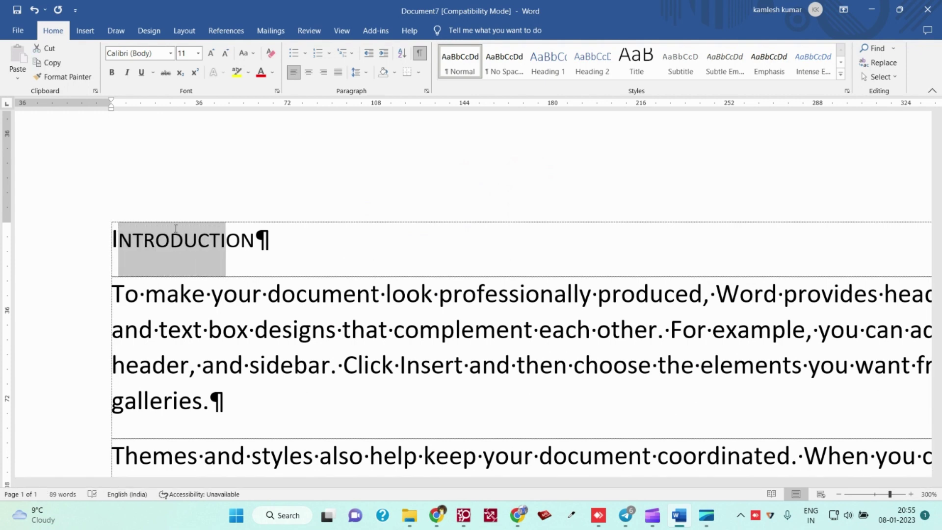
pyautogui.press('Right')
pyautogui.press('Home')
pyautogui.hotkey('shift', 'Right')
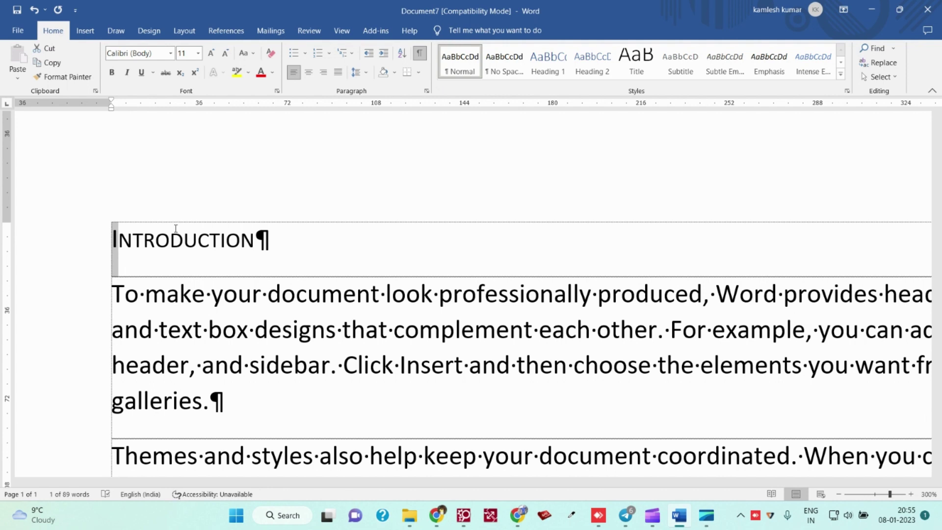
pyautogui.press('Right')
pyautogui.hotkey('shift', 'Right')
pyautogui.hotkey('shift', 'Right')
pyautogui.hotkey('shift', 'Right')
pyautogui.hotkey('shift', 'Right')
pyautogui.hotkey('shift', 'Right')
pyautogui.hotkey('shift', 'Right')
pyautogui.hotkey('shift', 'Right')
pyautogui.hotkey('shift', 'Right')
pyautogui.hotkey('shift', 'Right')
pyautogui.hotkey('shift', 'Right')
pyautogui.hotkey('shift', 'Right')
pyautogui.hotkey('shift', 'Right')
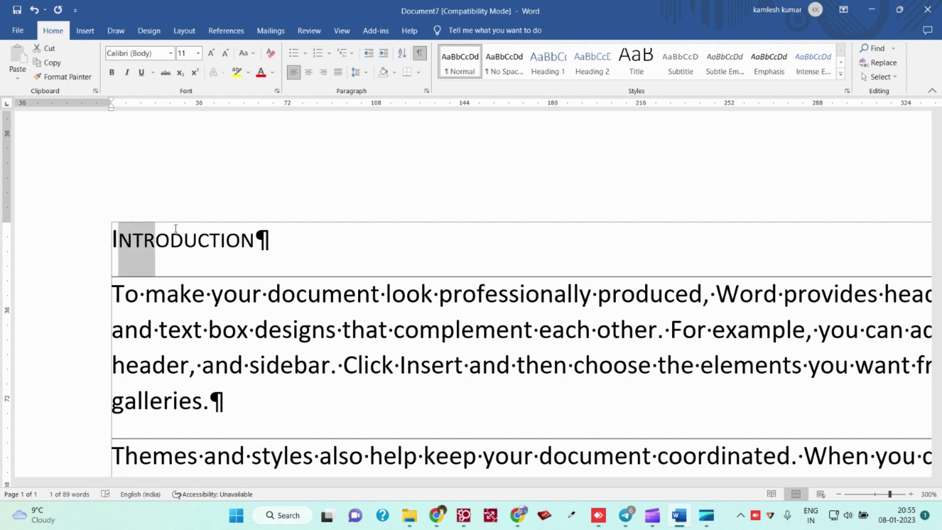
pyautogui.hotkey('shift', 'Left')
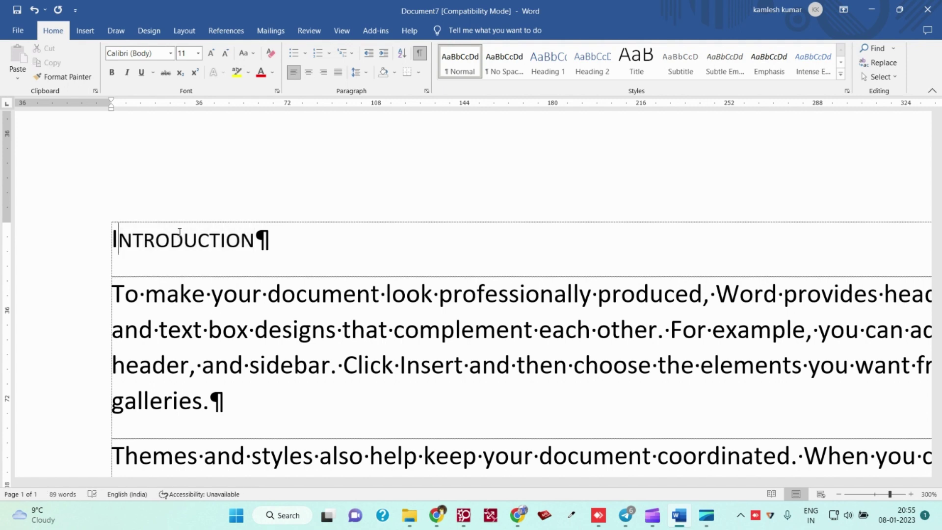
pyautogui.press('Left')
pyautogui.tripleClick(176, 229)
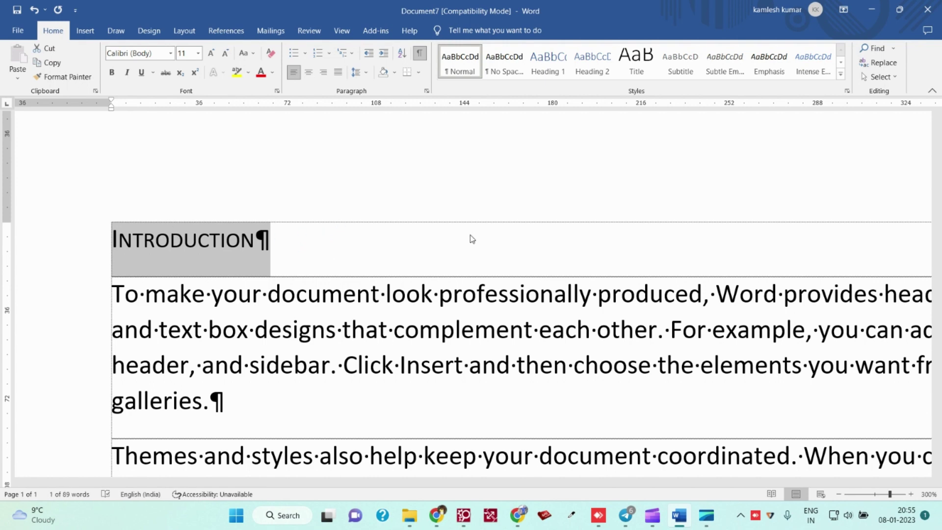
# - Examine how the small-caps heading looks enlarged in the print preview, then return to the document
pyautogui.hotkey('ctrl', 'p')
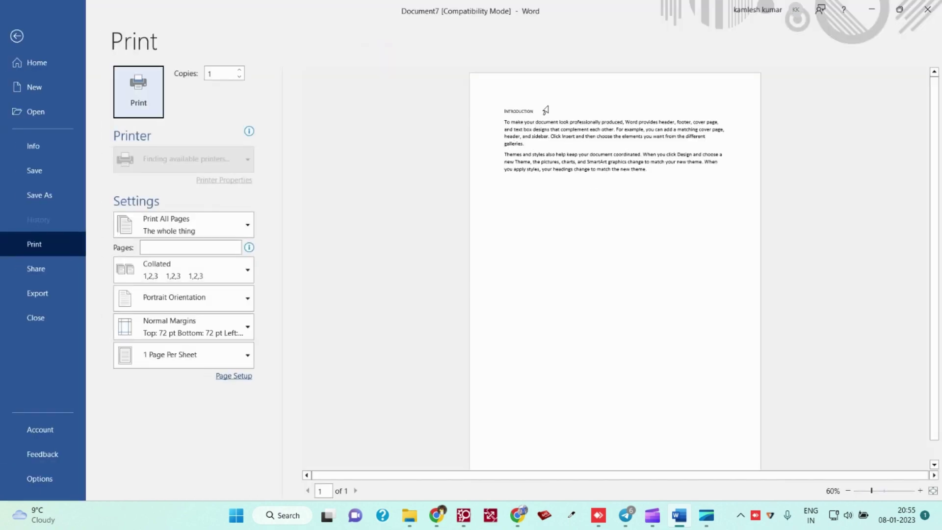
pyautogui.scroll(10, 543, 108)
pyautogui.scroll(6, 455, 142)
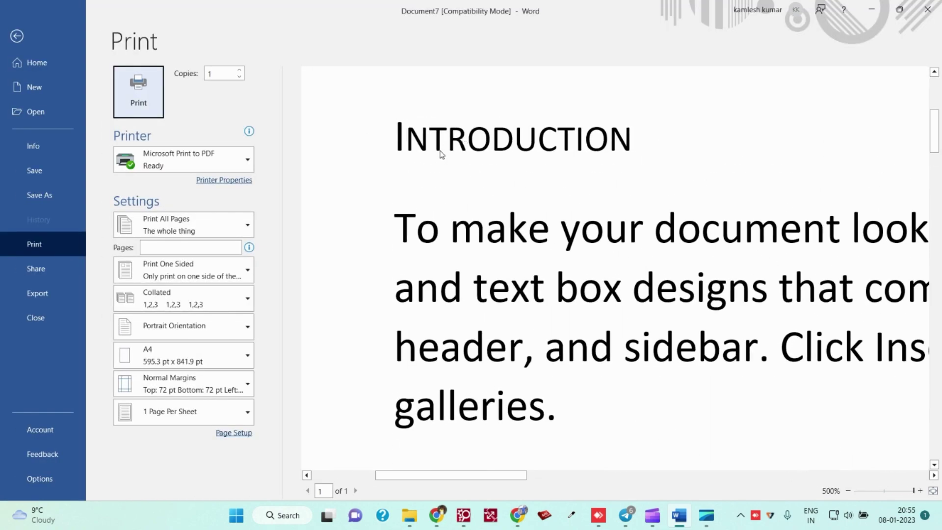
pyautogui.scroll(-2, 442, 155)
pyautogui.scroll(-5, 445, 159)
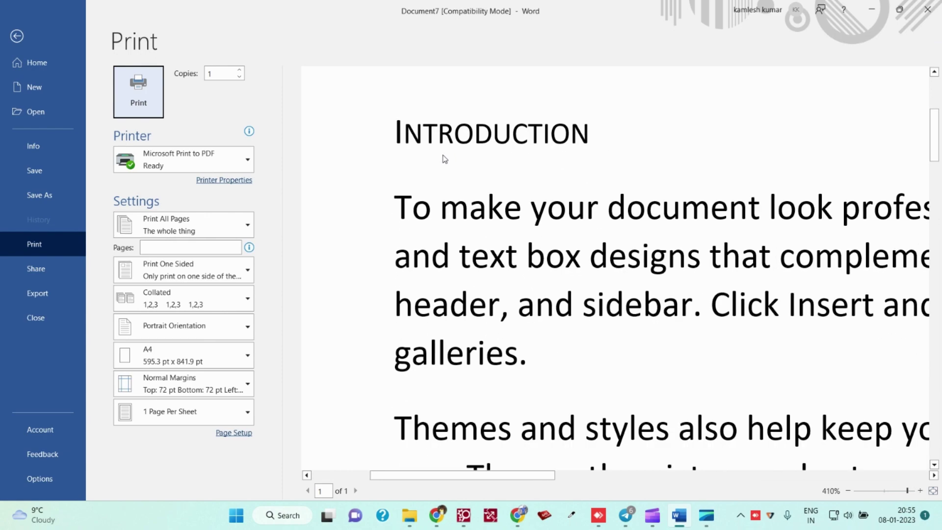
pyautogui.press('Escape')
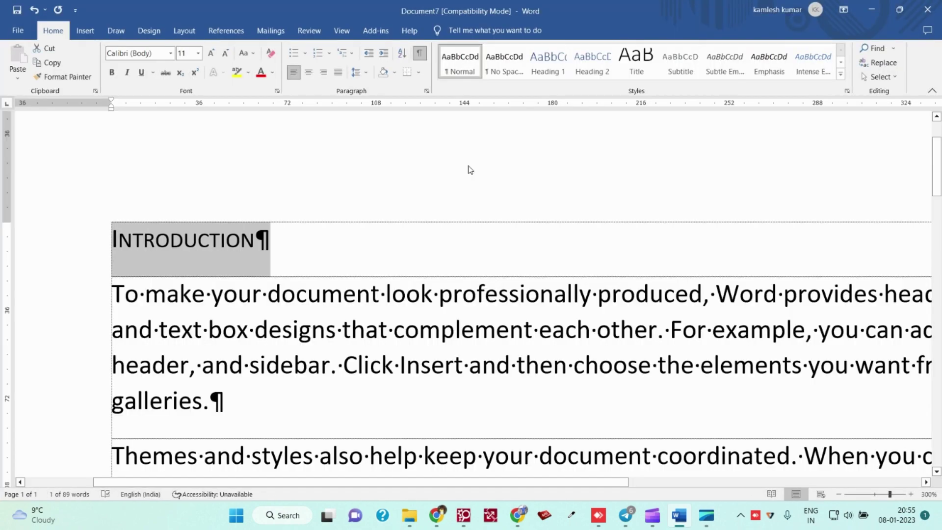
# - Set all text in the document to Times New Roman, size 12, and switch off the small caps effect
pyautogui.scroll(-5, 370, 248)
pyautogui.scroll(-11, 373, 248)
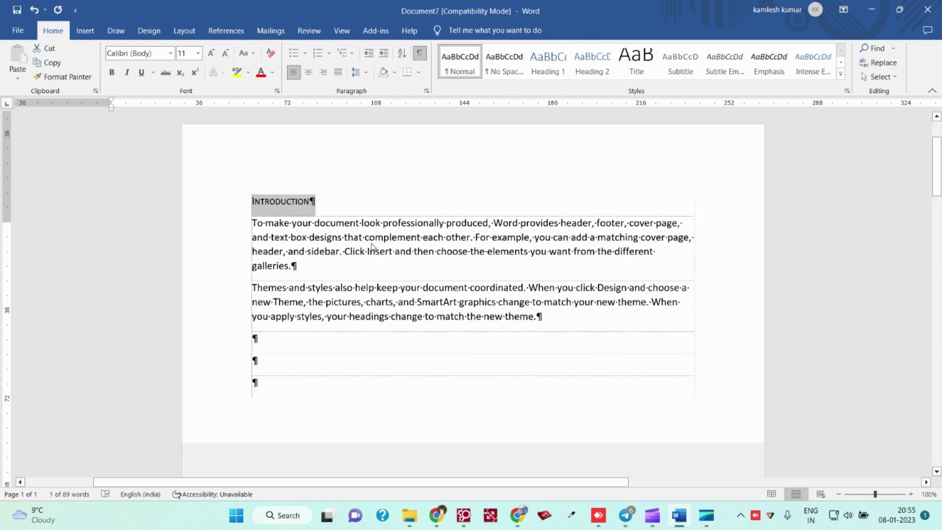
pyautogui.scroll(6, 407, 167)
pyautogui.scroll(5, 408, 167)
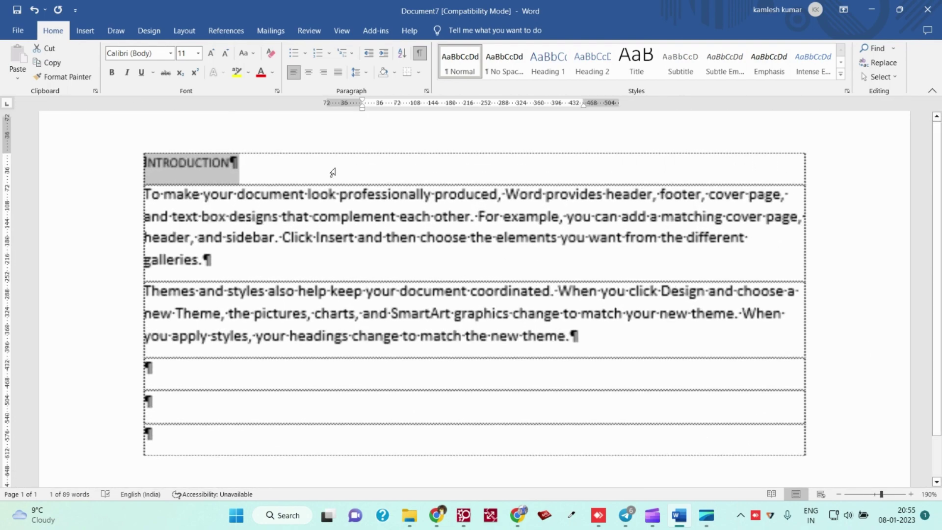
pyautogui.click(196, 164)
pyautogui.scroll(2, 195, 164)
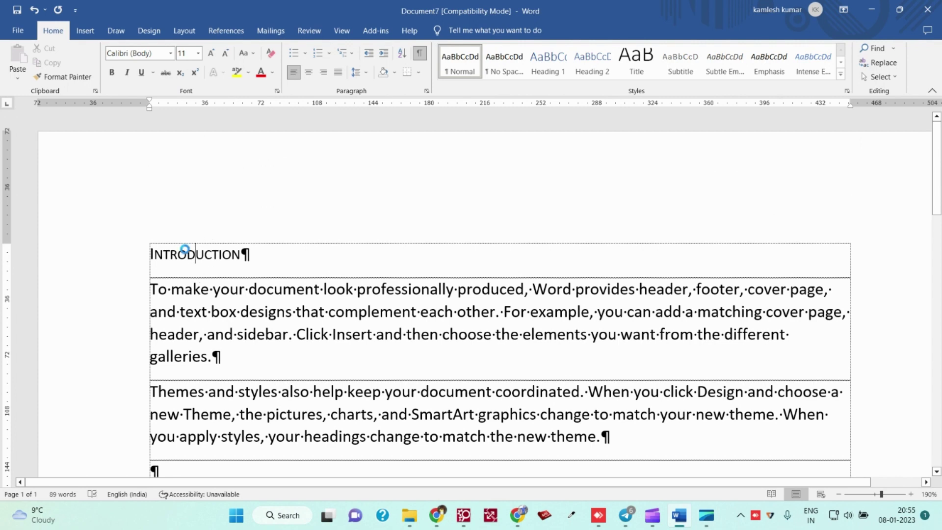
pyautogui.hotkey('ctrl', 'a')
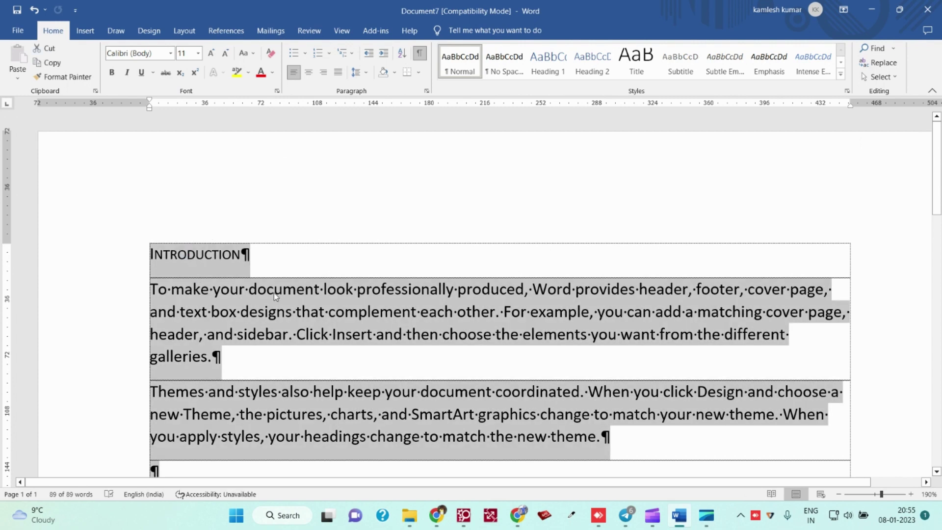
pyautogui.hotkey('ctrl', 'd')
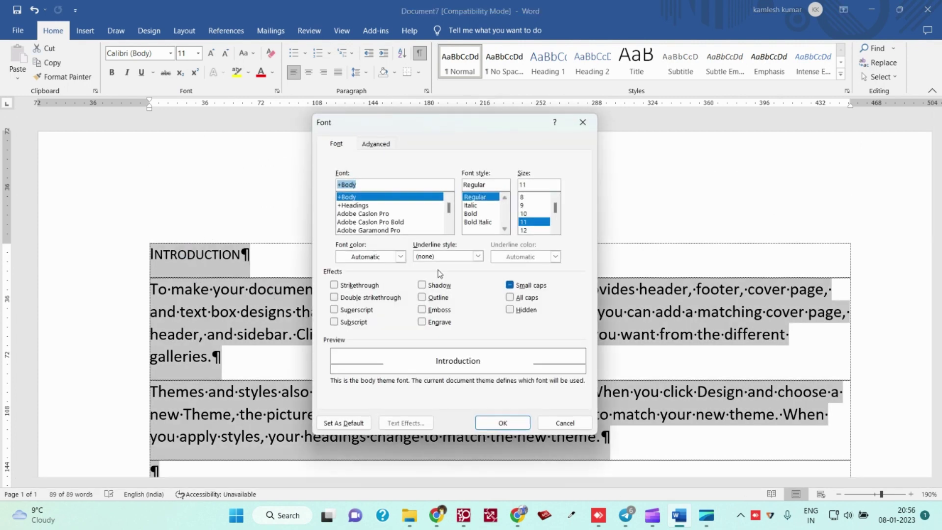
pyautogui.write('t')
pyautogui.press('Tab')
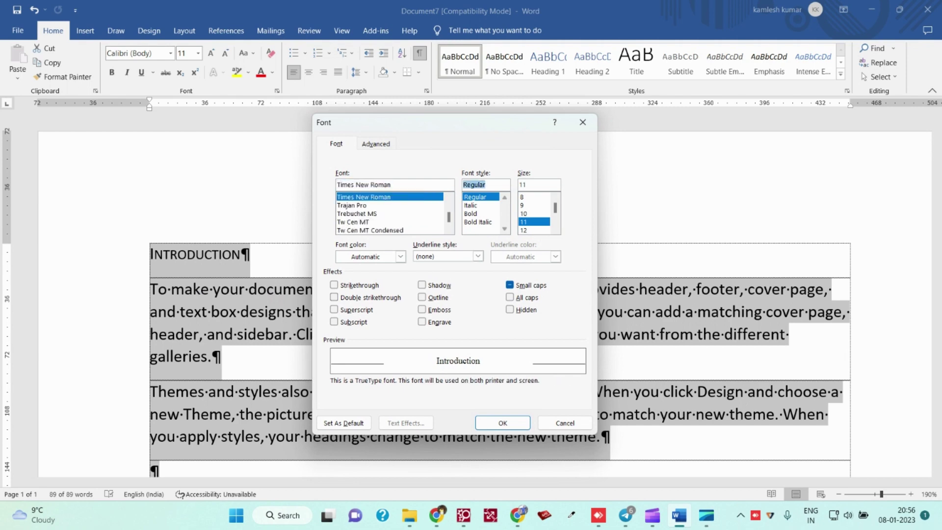
pyautogui.press('Tab')
pyautogui.write('12')
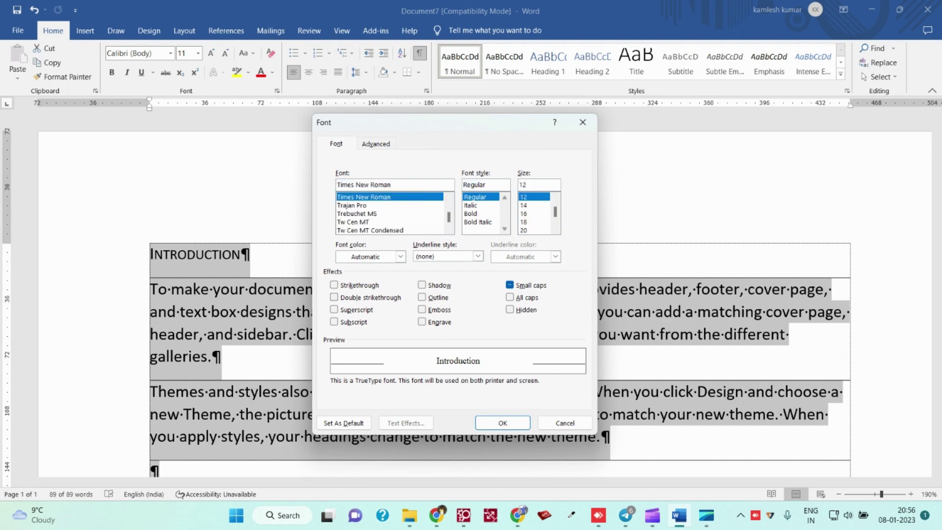
pyautogui.click(511, 285)
pyautogui.click(510, 286)
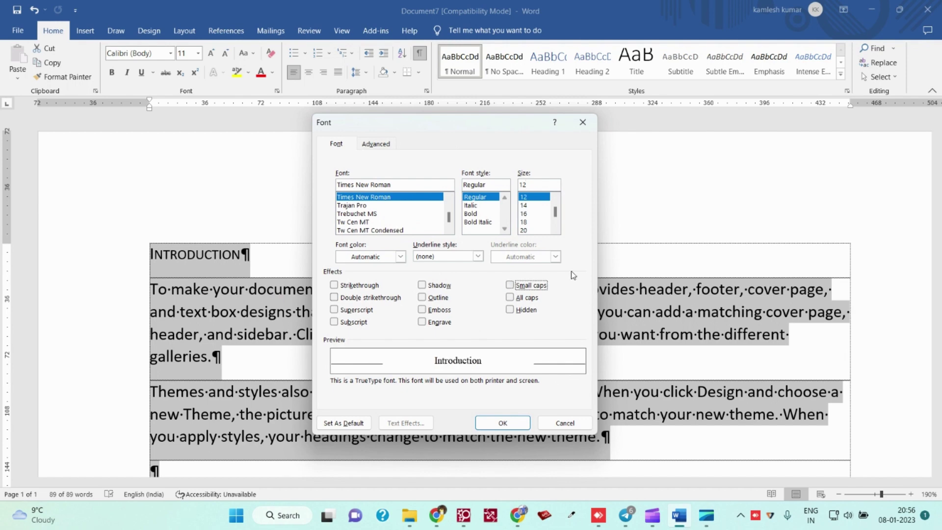
# - Look through the scale, spacing and position choices in the advanced character spacing settings
pyautogui.click(372, 146)
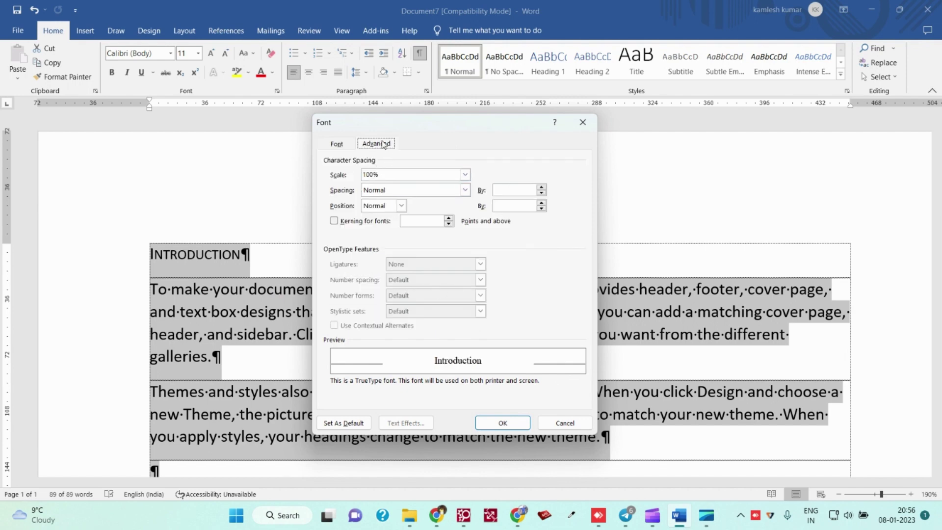
pyautogui.click(465, 175)
pyautogui.click(393, 203)
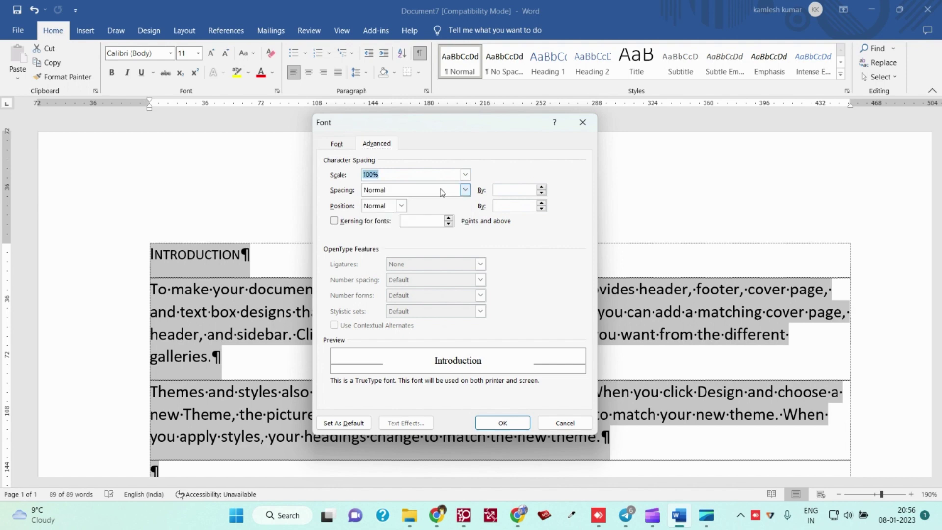
pyautogui.click(465, 192)
pyautogui.click(389, 197)
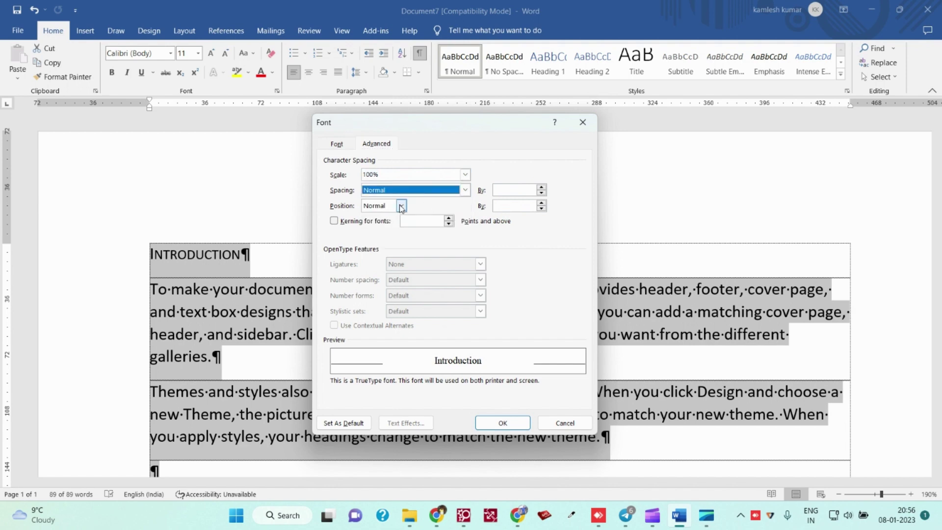
pyautogui.click(401, 205)
pyautogui.click(374, 217)
# - Enable kerning for fonts of 12 points and above, and apply the font settings to the selected text
pyautogui.click(333, 221)
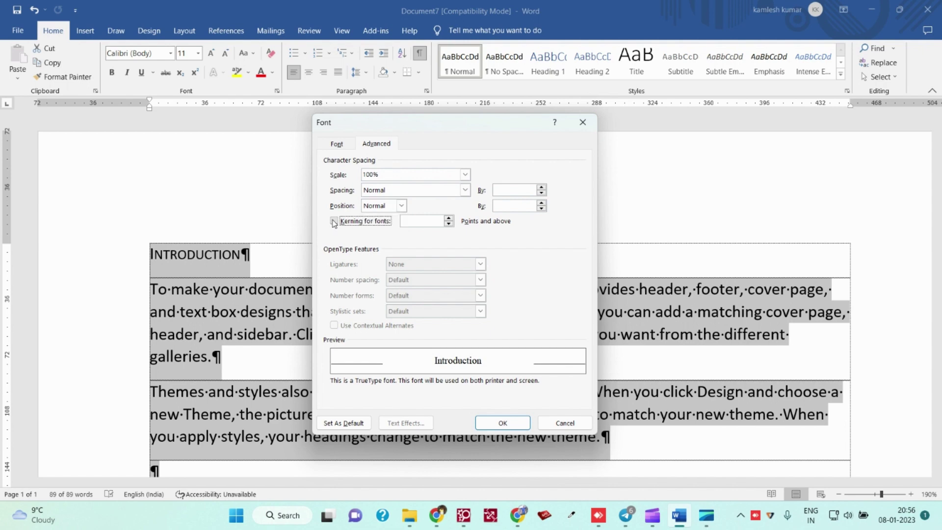
pyautogui.click(334, 221)
pyautogui.click(334, 221)
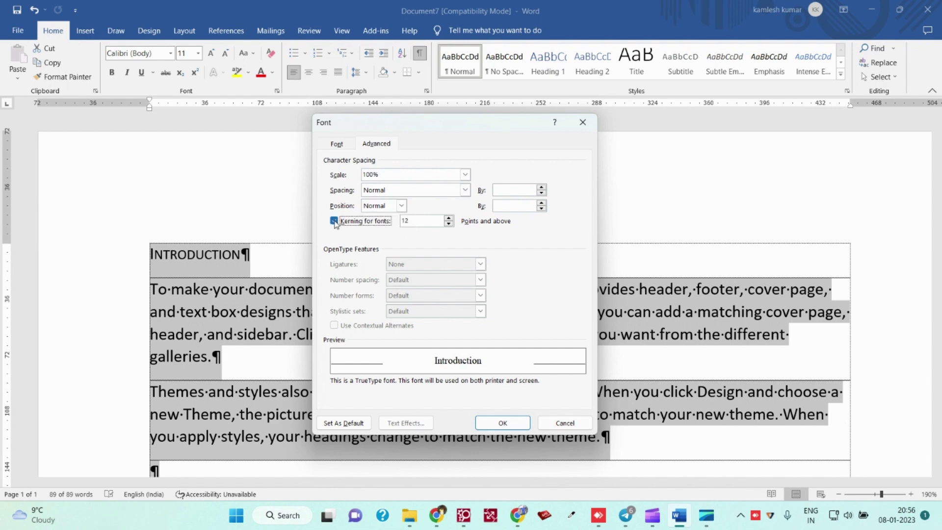
pyautogui.doubleClick(413, 221)
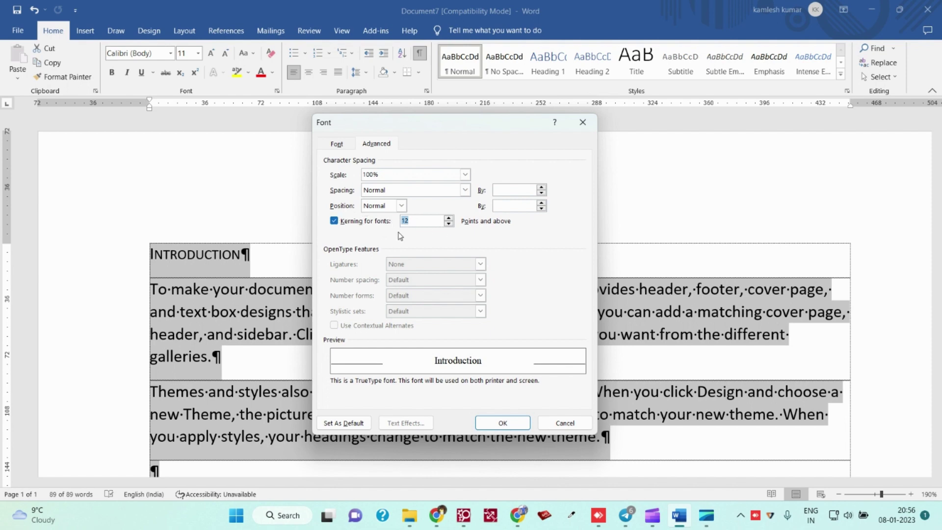
pyautogui.click(486, 423)
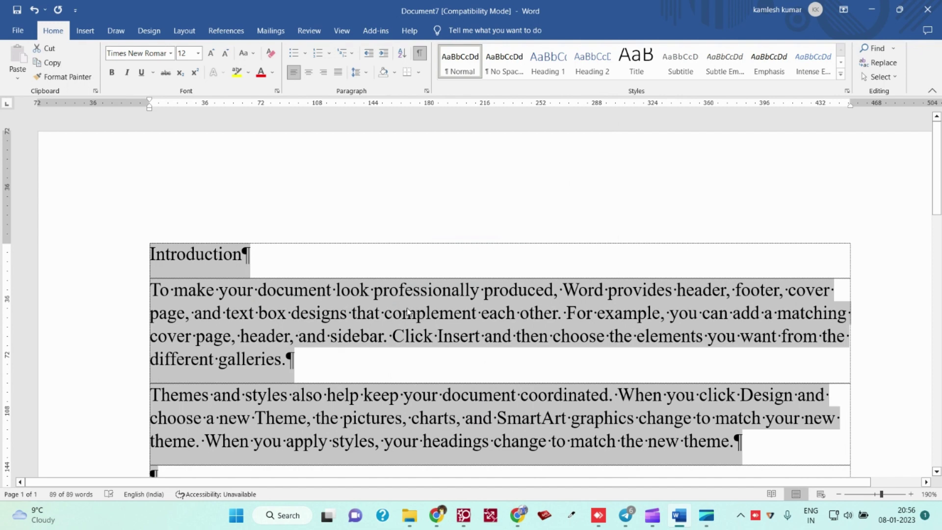
# - Turn kerning for fonts back off for all the text through the Font dialog
pyautogui.hotkey('ctrl', 'd')
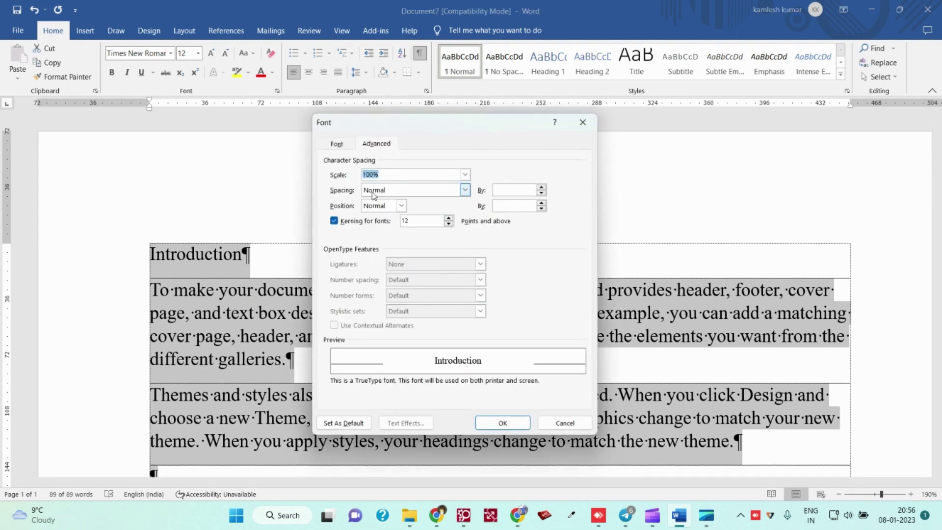
pyautogui.click(334, 222)
pyautogui.click(334, 222)
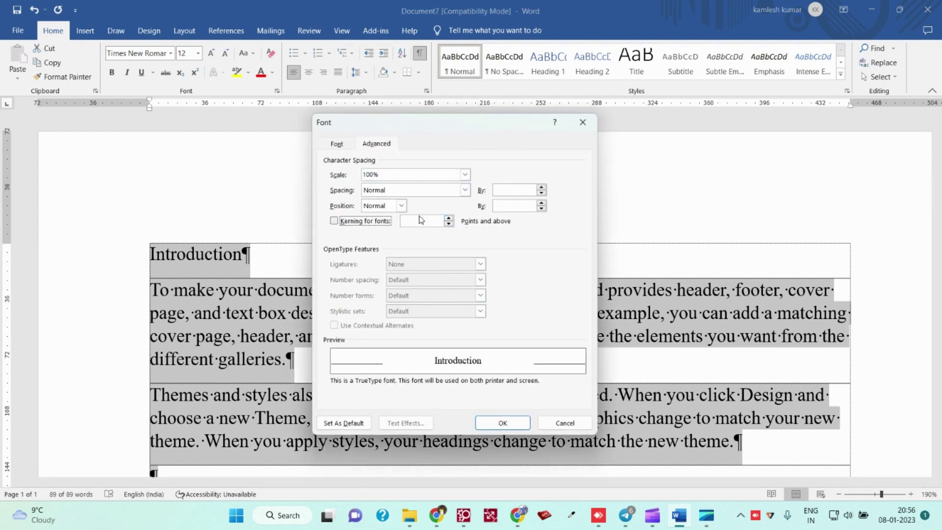
pyautogui.click(337, 145)
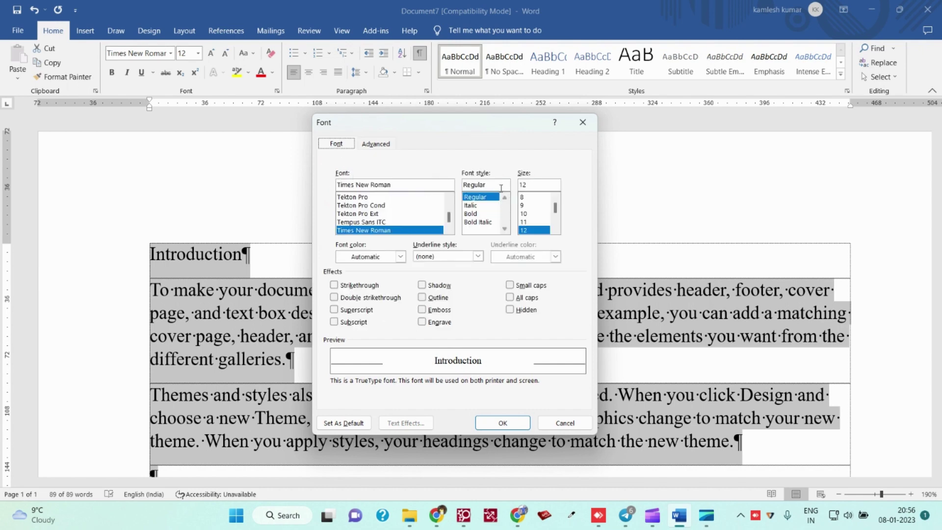
pyautogui.click(503, 424)
# - Select the Introduction heading and enlarge its font size incrementally to 20 points
pyautogui.keyDown('ctrl'); pyautogui.scroll(-4, 290, 291); pyautogui.keyUp('ctrl')
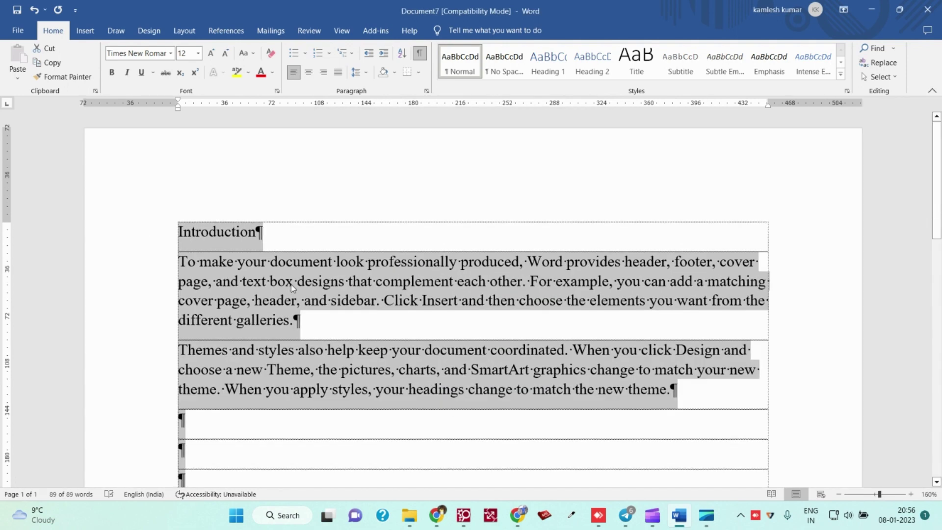
pyautogui.keyDown('ctrl'); pyautogui.scroll(-1, 493, 277); pyautogui.keyUp('ctrl')
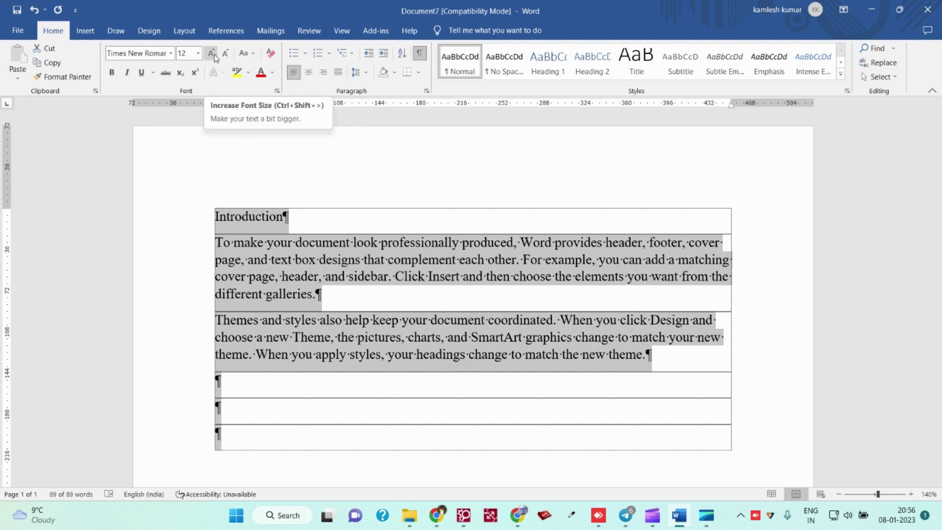
pyautogui.click(233, 217)
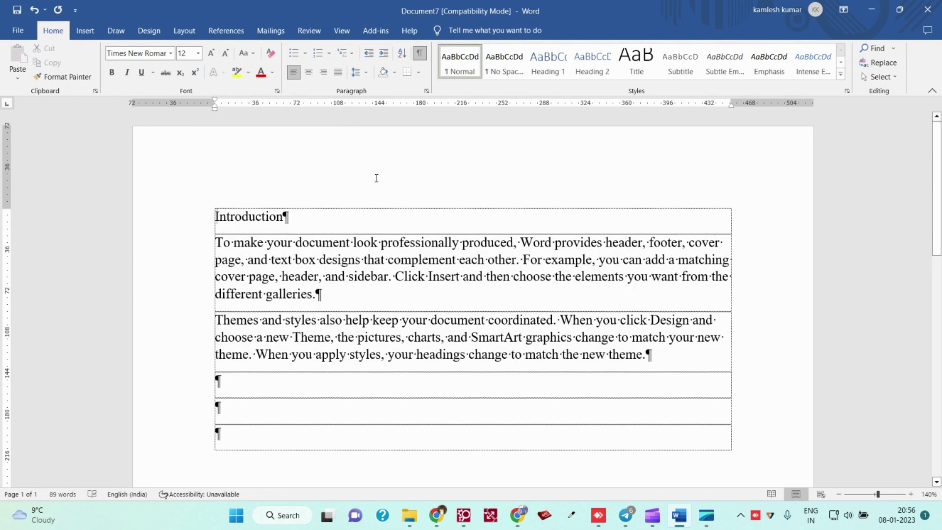
pyautogui.press('Home')
pyautogui.hotkey('shift', 'End')
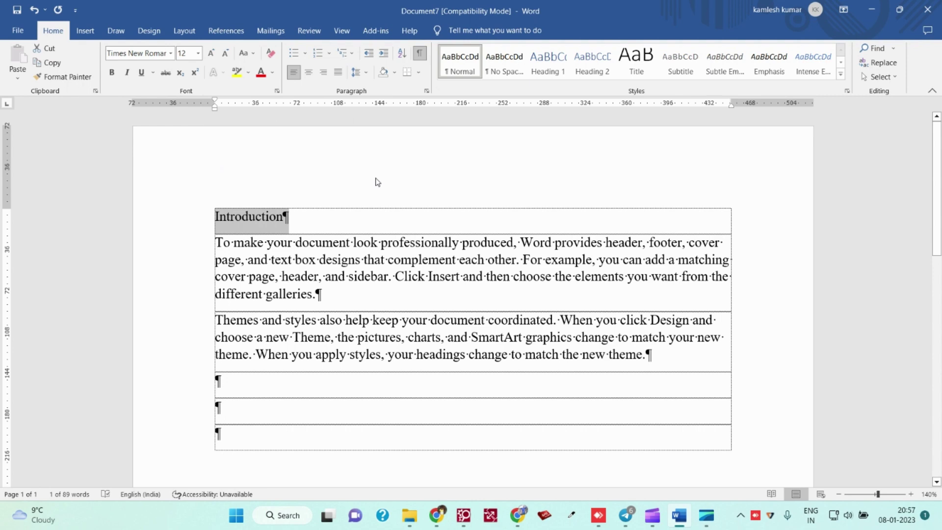
pyautogui.hotkey('ctrl', 'd')
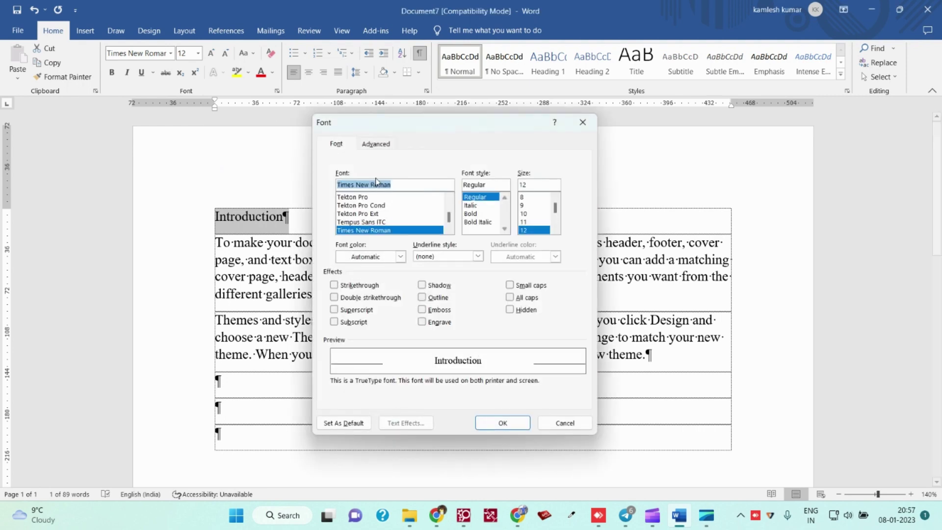
pyautogui.press('Escape')
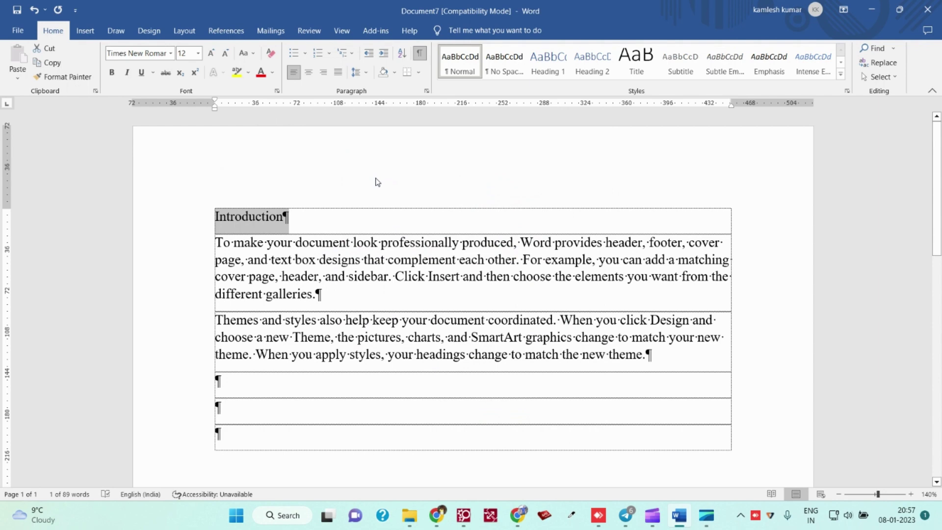
pyautogui.hotkey('ctrl', 'shift', '.')
pyautogui.hotkey('ctrl', 'shift', '.')
pyautogui.hotkey('ctrl', 'shift', '.')
pyautogui.hotkey('ctrl', 'shift', '.')
pyautogui.hotkey('ctrl', 'shift', '.')
pyautogui.hotkey('ctrl', 'shift', '.')
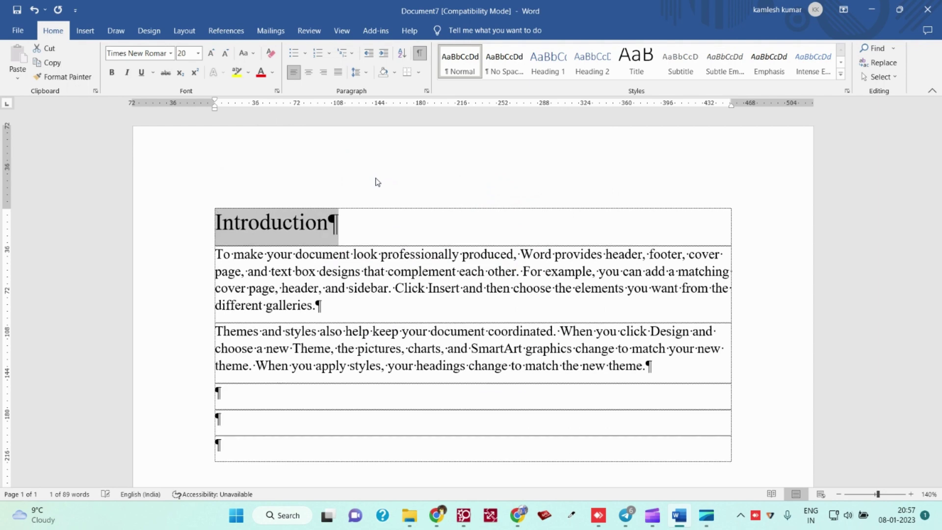
# - Shrink the selected heading by several size increments, and enlarge it again to 26 points
pyautogui.hotkey('ctrl', 'shift', ',')
pyautogui.hotkey('ctrl', 'shift', ',')
pyautogui.hotkey('ctrl', 'shift', ',')
pyautogui.hotkey('ctrl', 'shift', ',')
pyautogui.hotkey('ctrl', 'shift', '.')
pyautogui.hotkey('ctrl', 'shift', '.')
pyautogui.hotkey('ctrl', 'shift', '.')
pyautogui.hotkey('ctrl', 'shift', '.')
pyautogui.hotkey('ctrl', 'shift', '.')
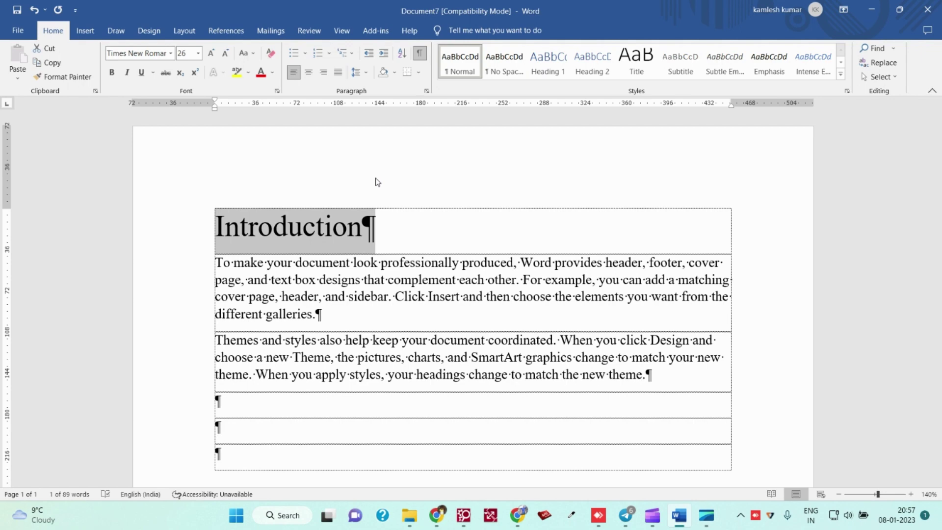
# - Center the Introduction heading and justify the first body paragraph
pyautogui.hotkey('ctrl', 'e')
pyautogui.click(418, 279)
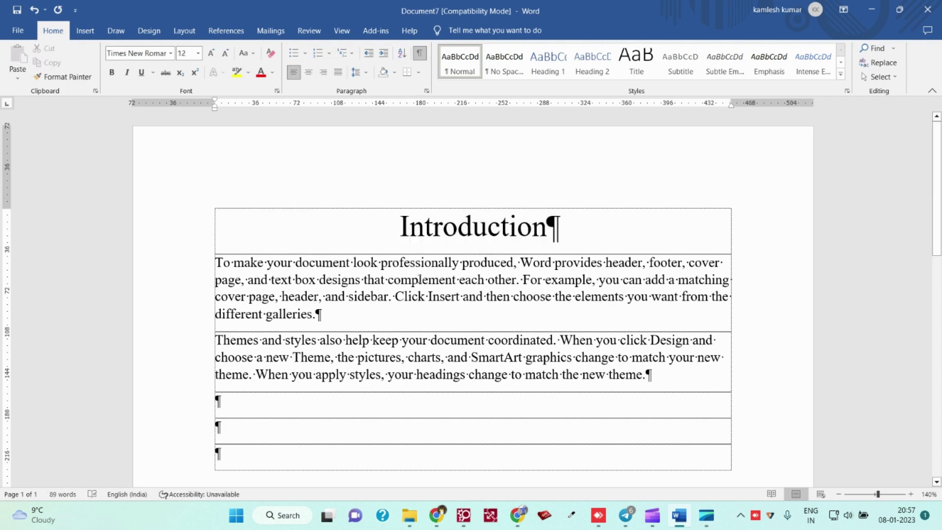
pyautogui.hotkey('ctrl', 'j')
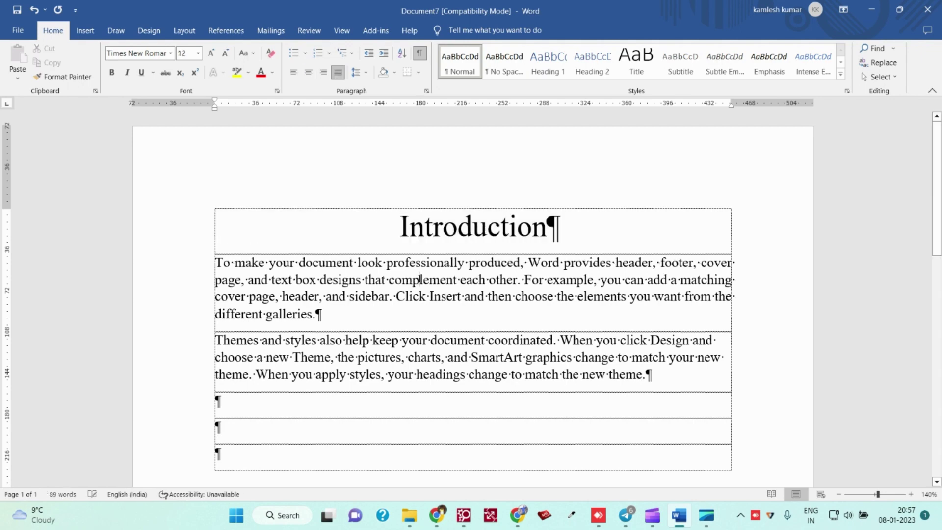
# - Try right alignment on the second body paragraph and return it to left alignment
pyautogui.click(426, 358)
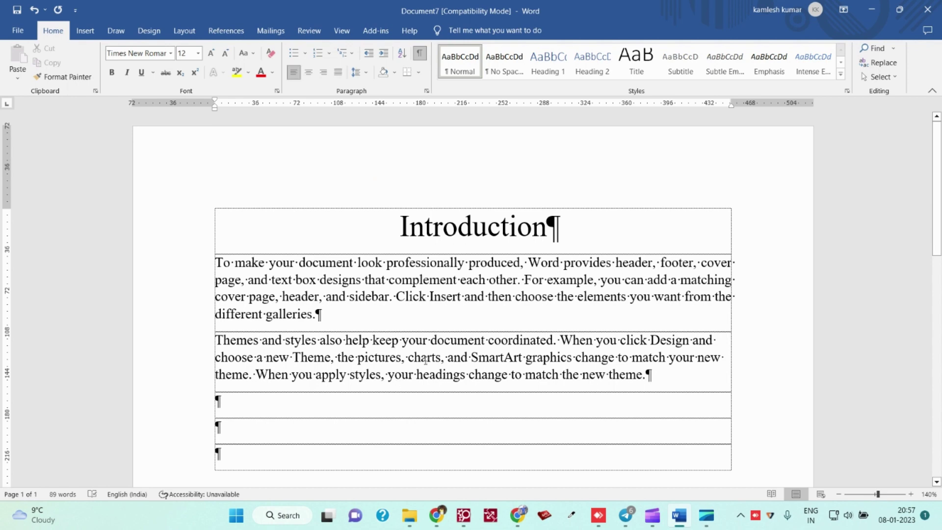
pyautogui.hotkey('ctrl', 'r')
pyautogui.hotkey('ctrl', 'l')
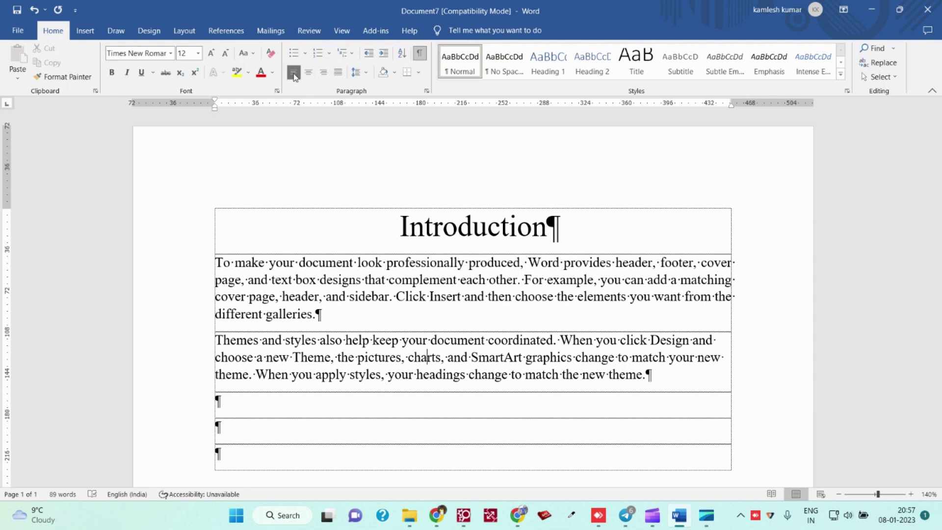
# - Look through the change-case options and the underline styles available for the heading without applying any
pyautogui.click(401, 227)
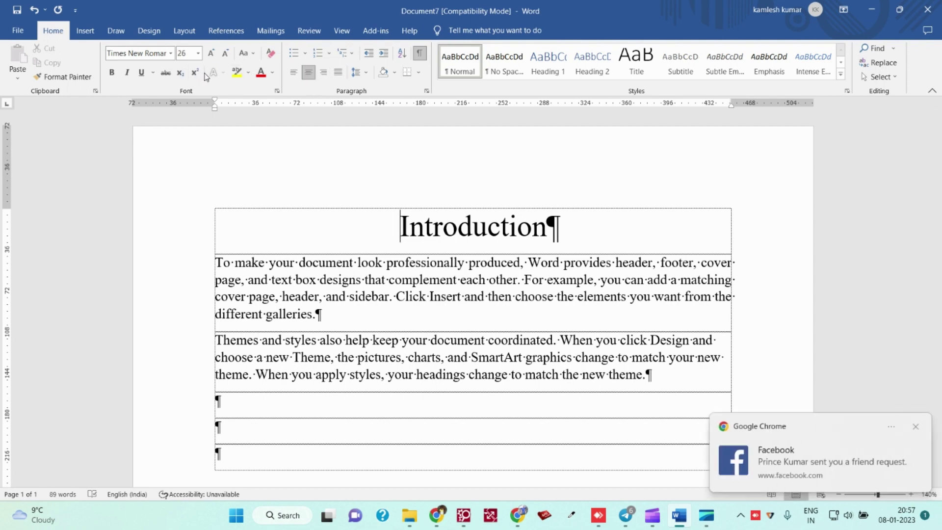
pyautogui.click(253, 55)
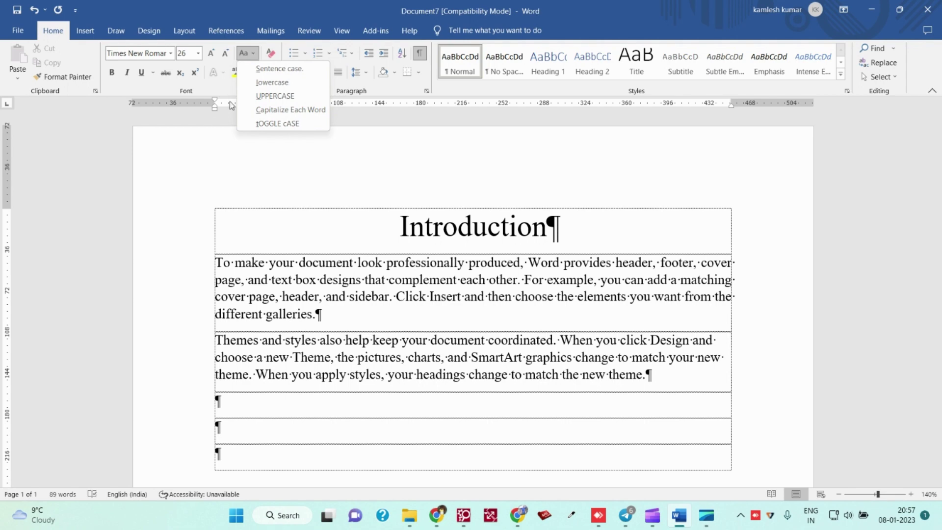
pyautogui.click(213, 122)
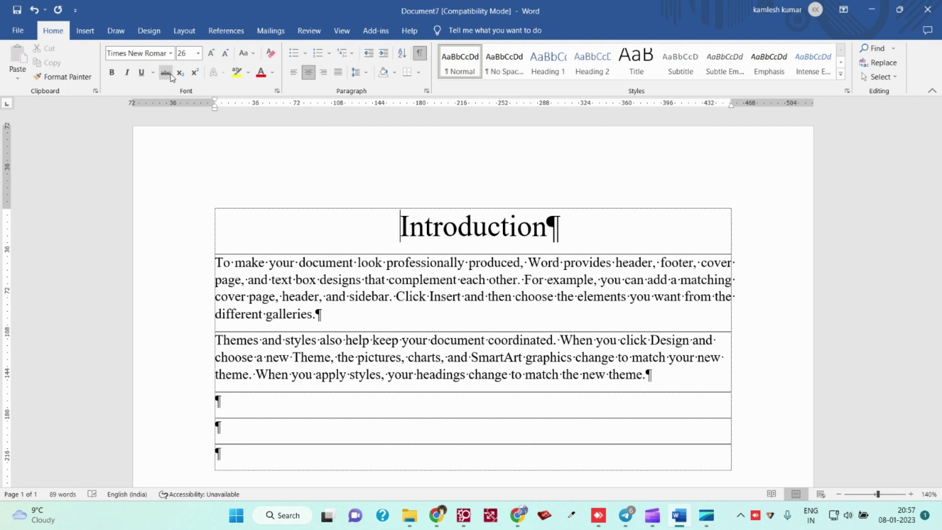
pyautogui.click(153, 73)
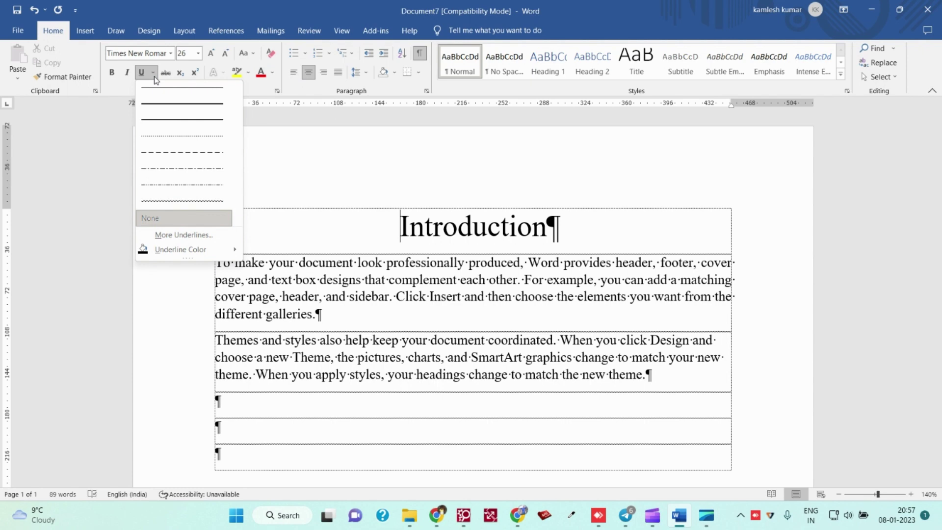
pyautogui.click(546, 226)
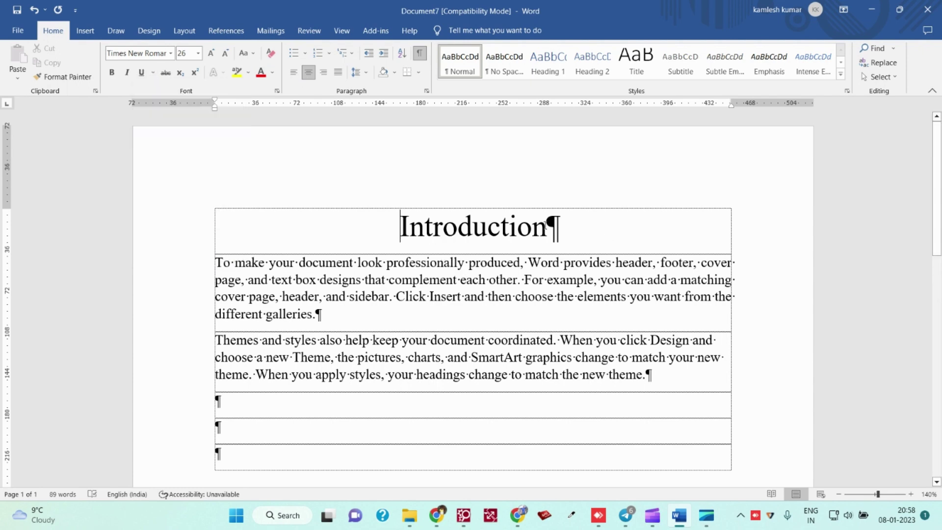
# - Apply a single underline to the whole Introduction heading
pyautogui.tripleClick(546, 225)
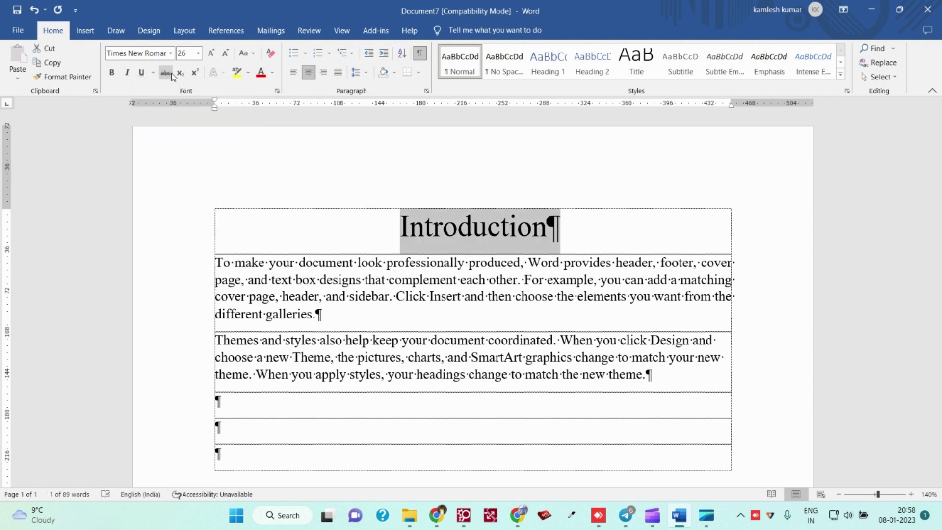
pyautogui.click(153, 73)
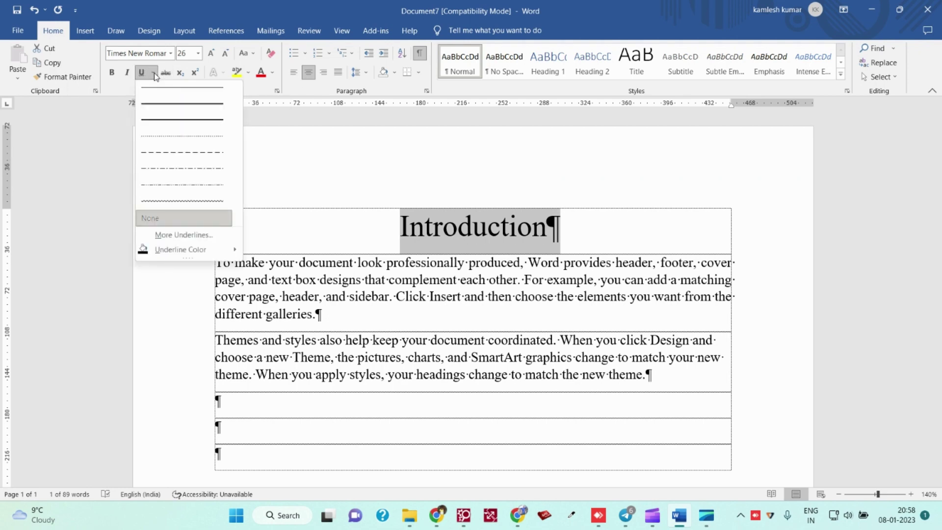
pyautogui.click(368, 228)
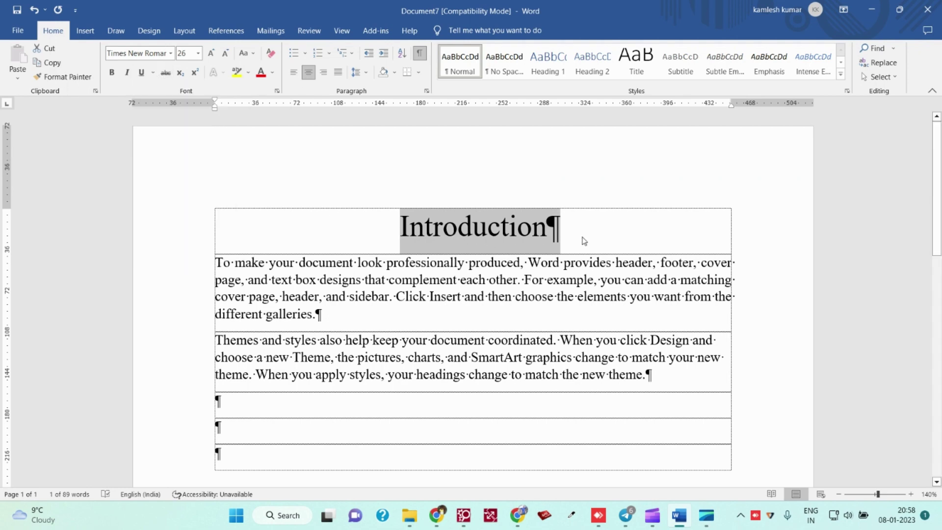
pyautogui.hotkey('ctrl', 'u')
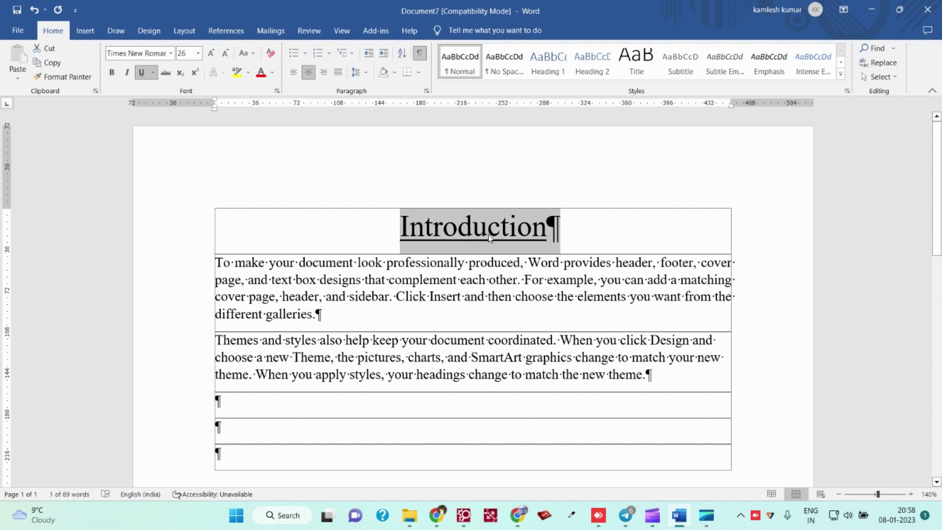
# - Try the double underline and the dotted underline styles on the Introduction heading
pyautogui.click(154, 73)
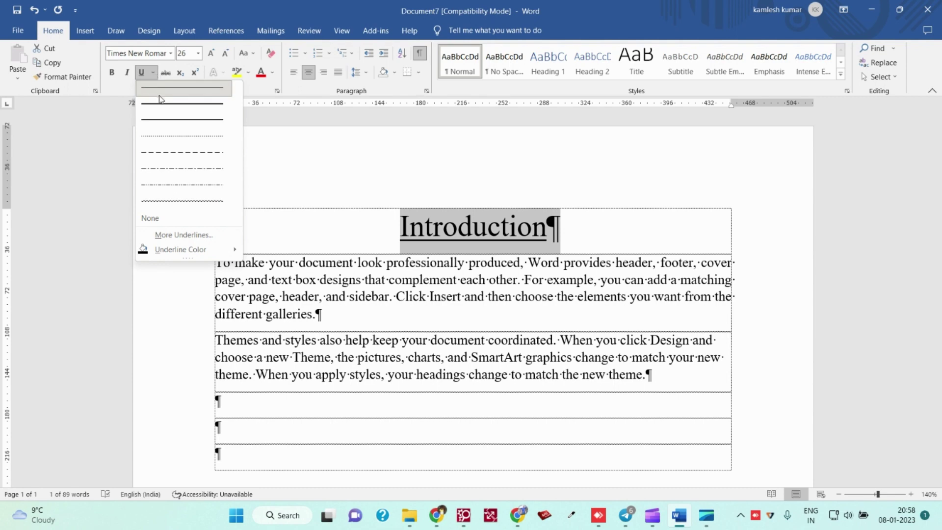
pyautogui.click(182, 104)
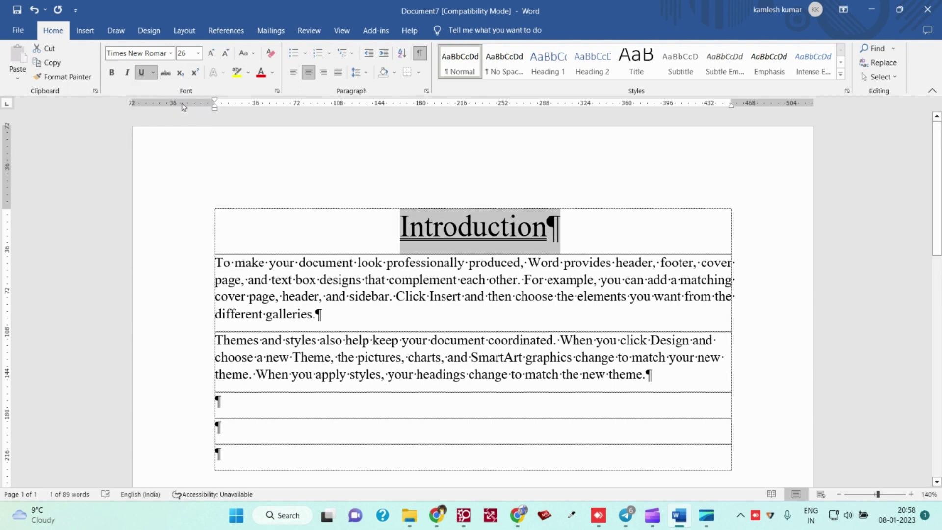
pyautogui.click(153, 73)
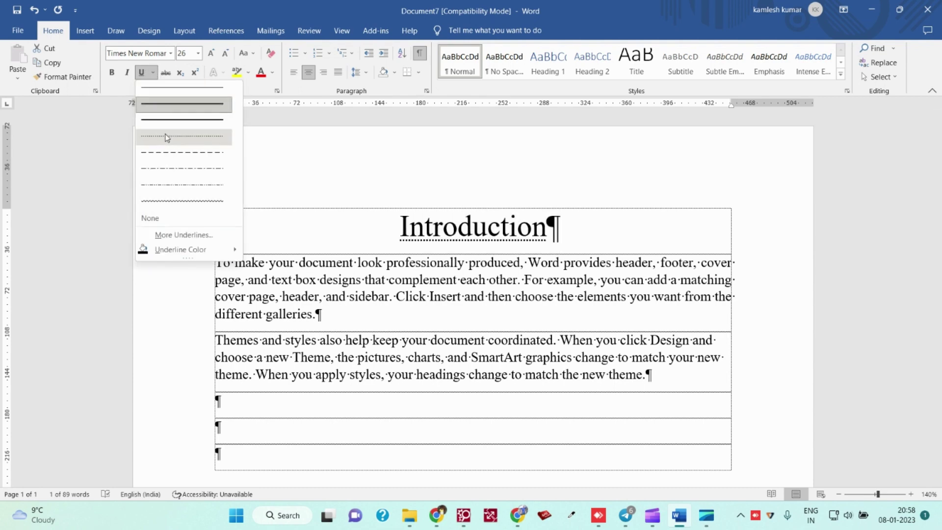
pyautogui.click(158, 136)
# - Change the Introduction heading's underline to the wavy style and deselect the heading
pyautogui.click(154, 73)
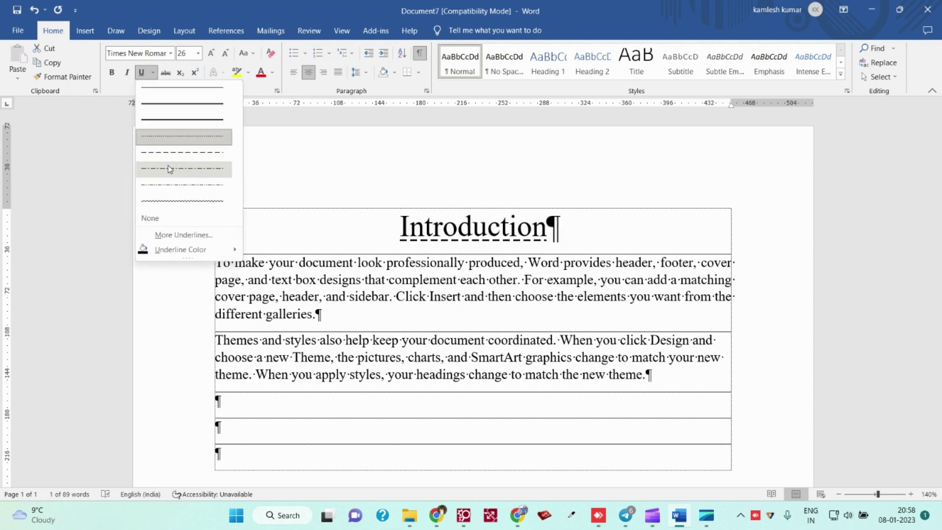
pyautogui.click(173, 201)
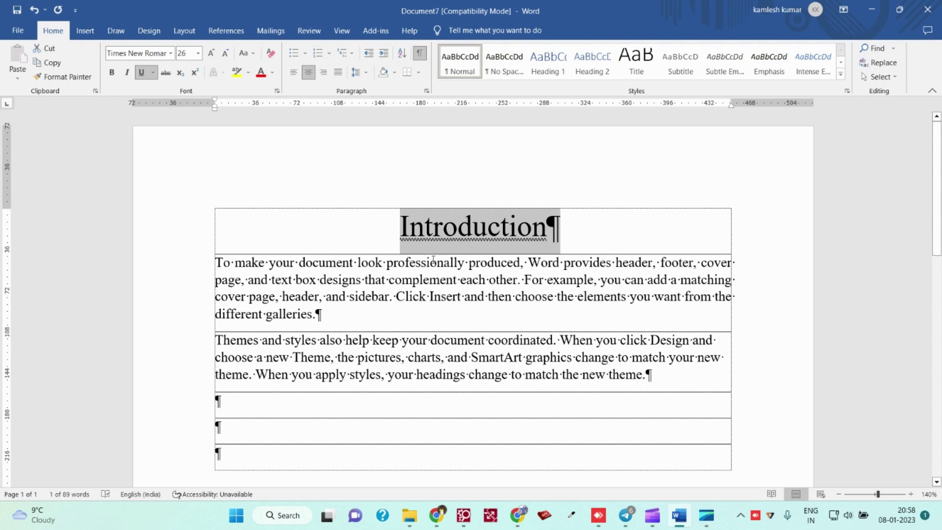
pyautogui.scroll(-1, 433, 260)
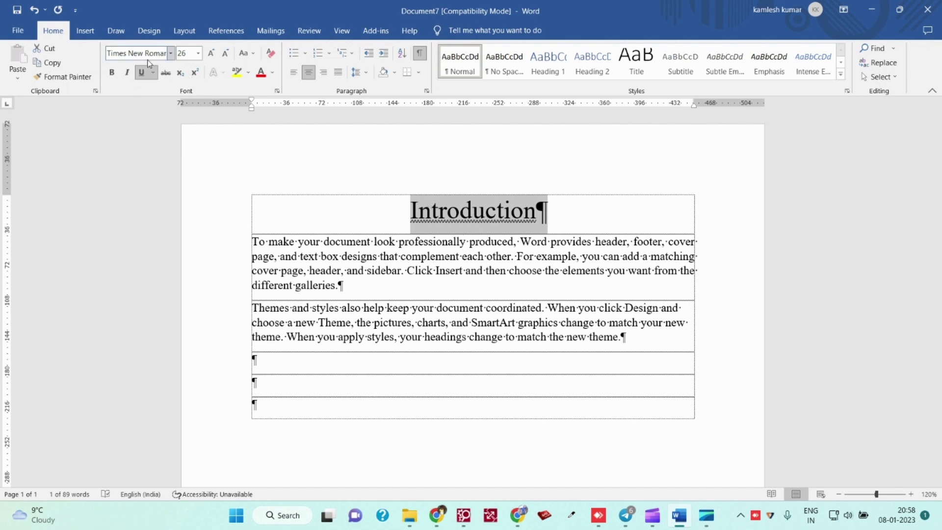
pyautogui.click(143, 73)
pyautogui.click(407, 210)
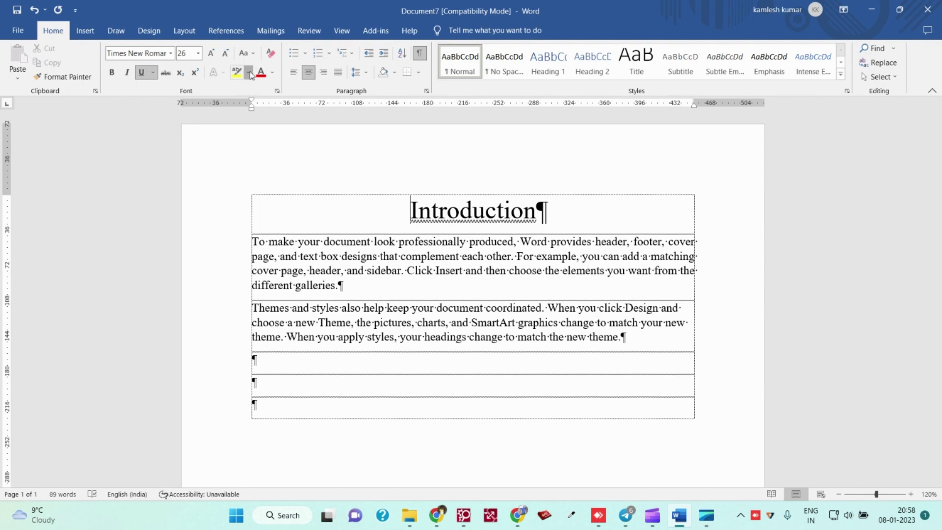
# - Try the yellow text highlighter on most of the heading and part of the first body paragraph, and undo the highlighting
pyautogui.click(248, 72)
pyautogui.click(239, 82)
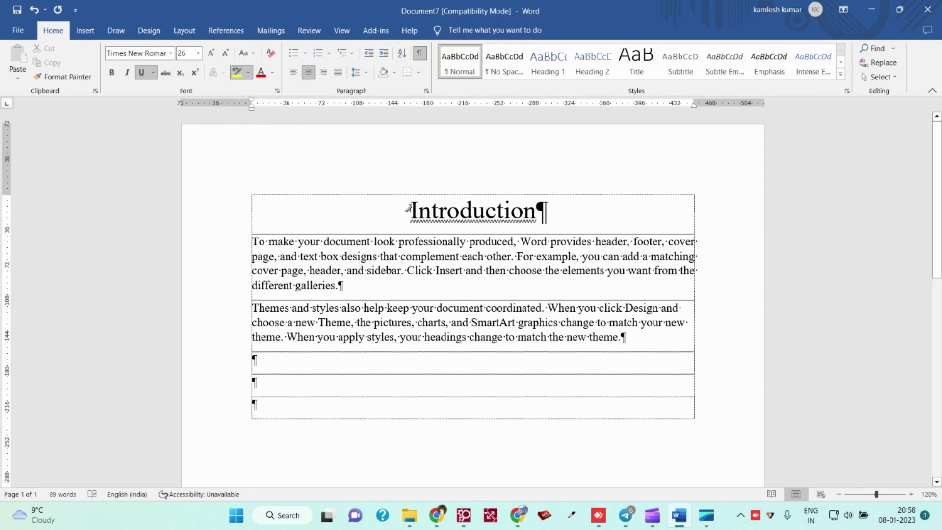
pyautogui.moveTo(418, 209); pyautogui.dragTo(540, 210)
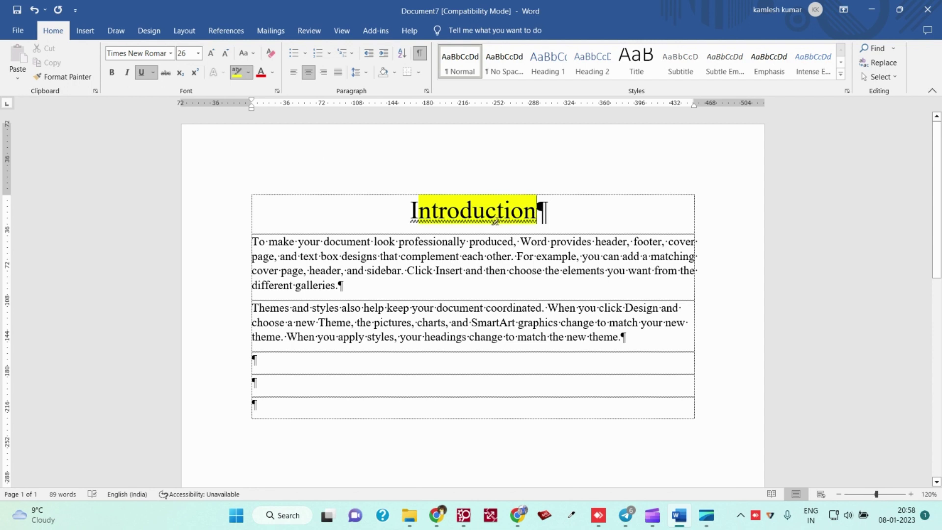
pyautogui.moveTo(324, 241); pyautogui.dragTo(419, 281)
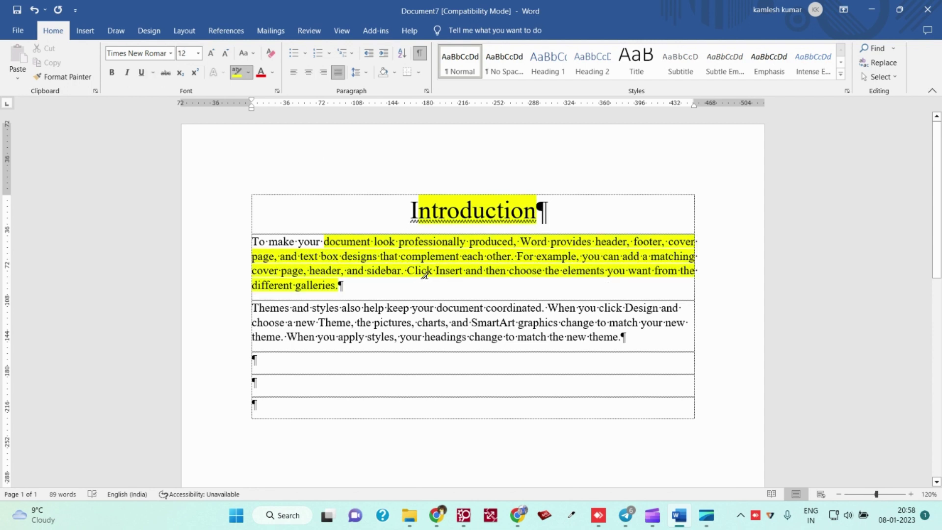
pyautogui.hotkey('ctrl', 'z')
pyautogui.hotkey('ctrl', 'z')
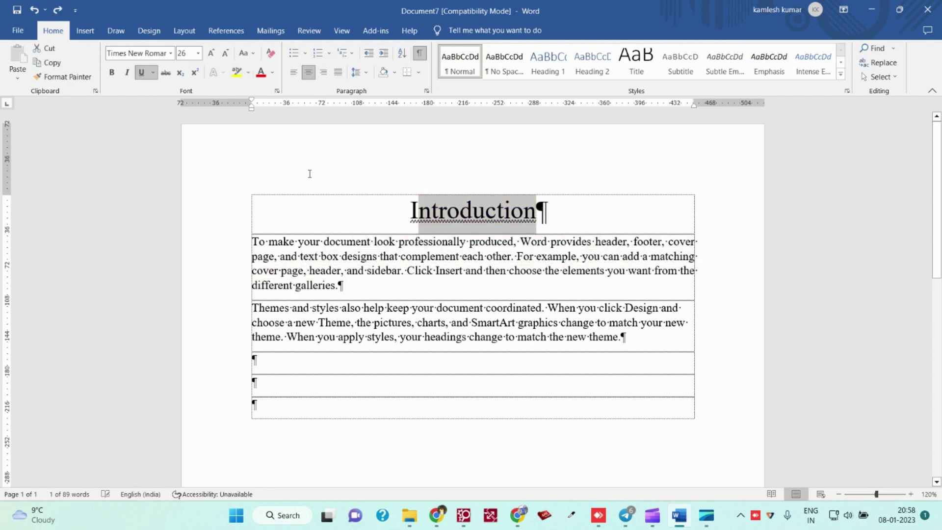
pyautogui.click(247, 75)
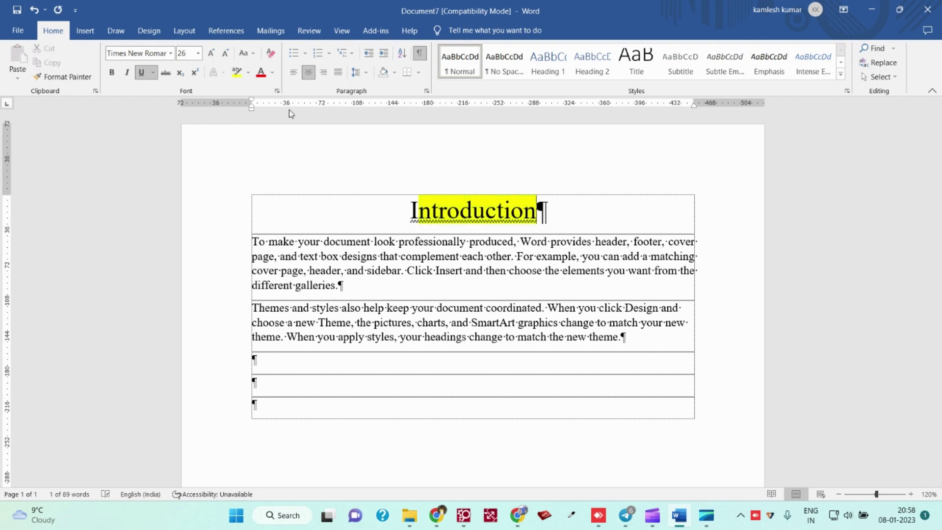
pyautogui.hotkey('ctrl', 'z')
# - Highlight the whole Introduction heading and the entire first body paragraph in yellow
pyautogui.click(408, 211)
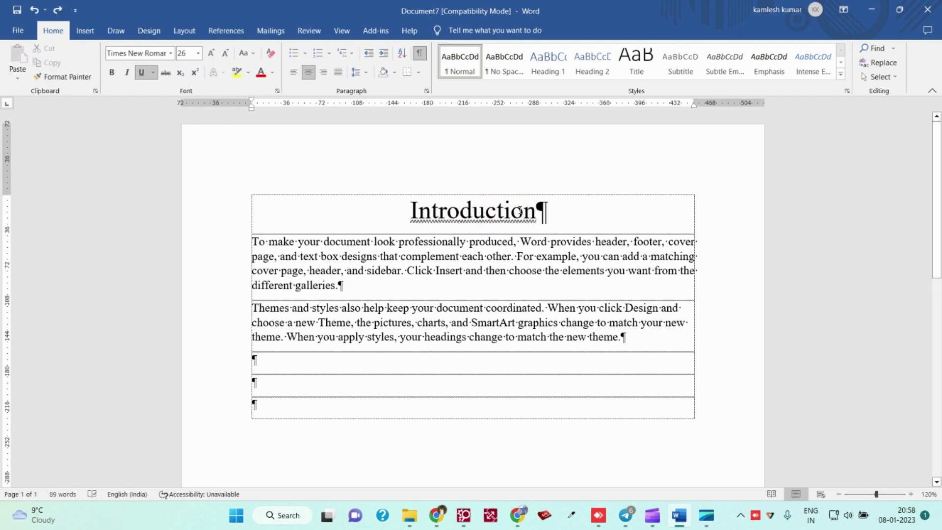
pyautogui.moveTo(408, 211); pyautogui.dragTo(547, 212)
pyautogui.click(240, 74)
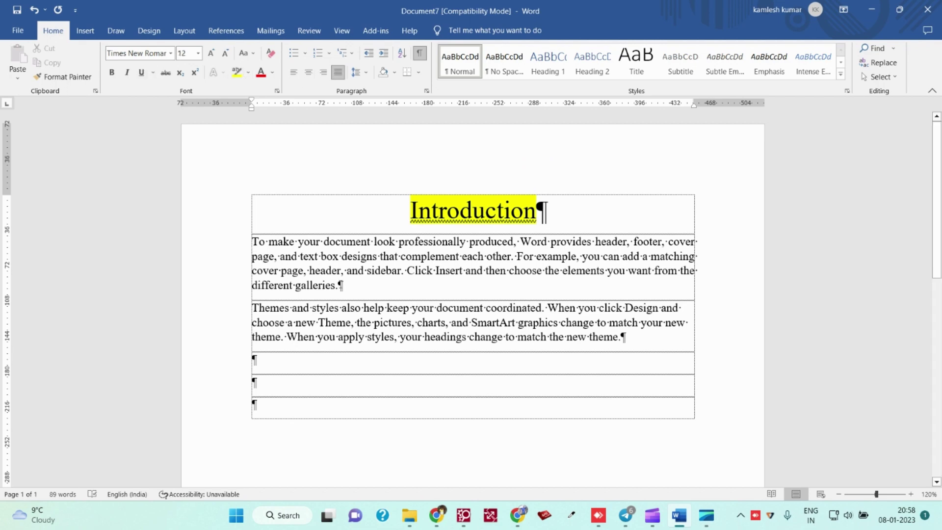
pyautogui.moveTo(253, 243); pyautogui.dragTo(349, 294)
pyautogui.click(238, 73)
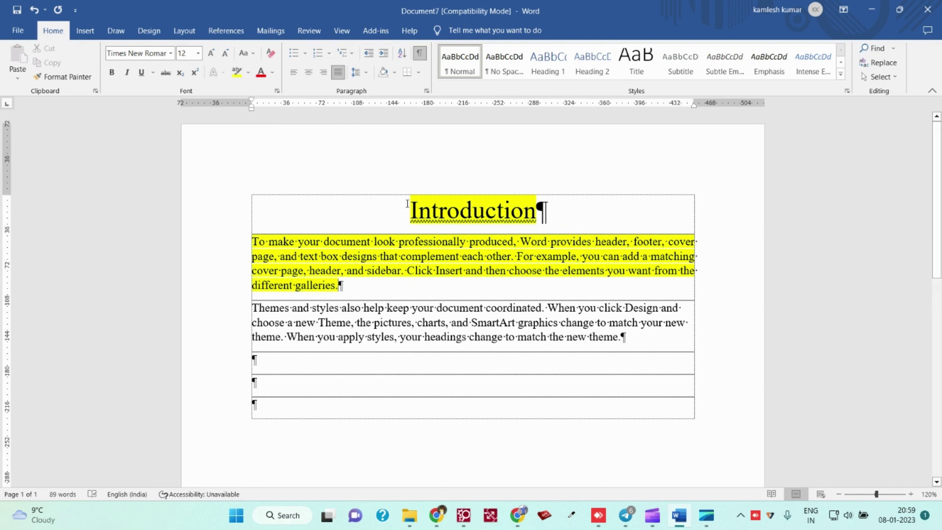
pyautogui.tripleClick(528, 216)
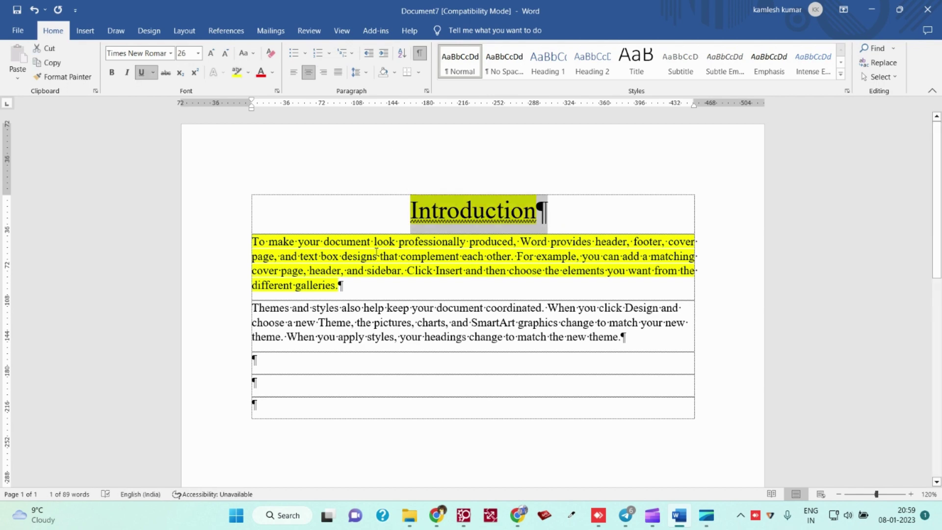
pyautogui.tripleClick(293, 244)
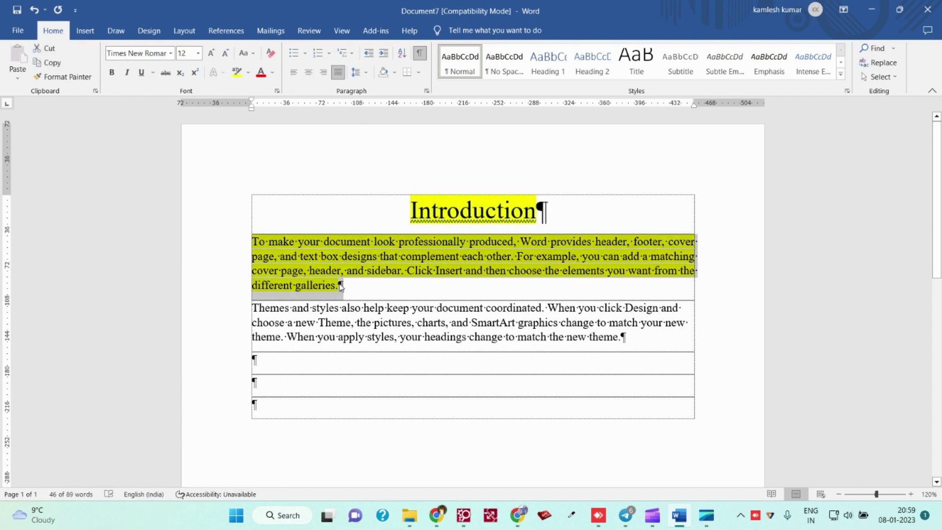
pyautogui.click(294, 244)
pyautogui.scroll(8, 293, 244)
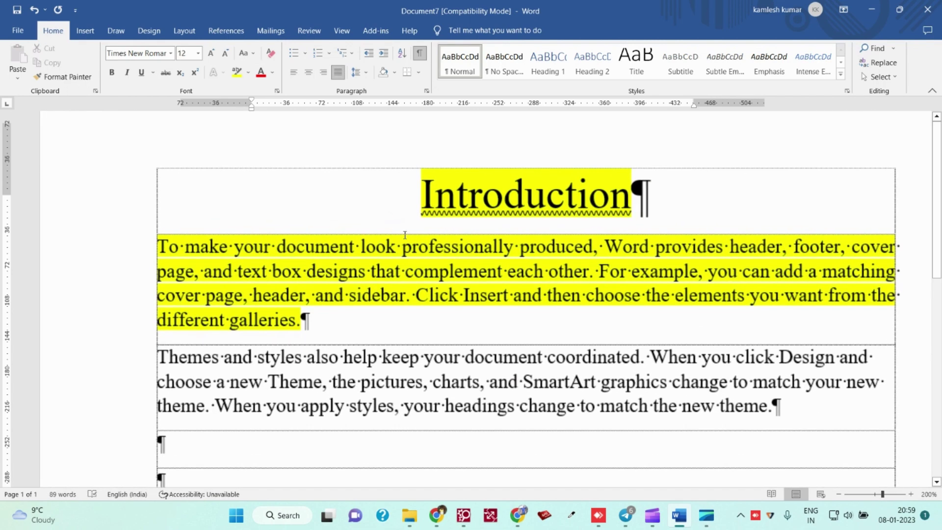
pyautogui.moveTo(422, 248); pyautogui.dragTo(452, 248)
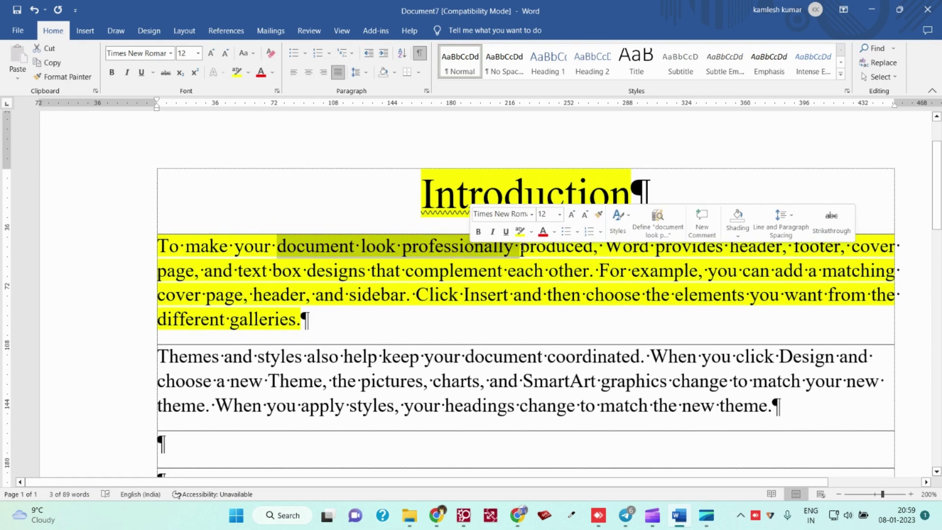
pyautogui.click(452, 248)
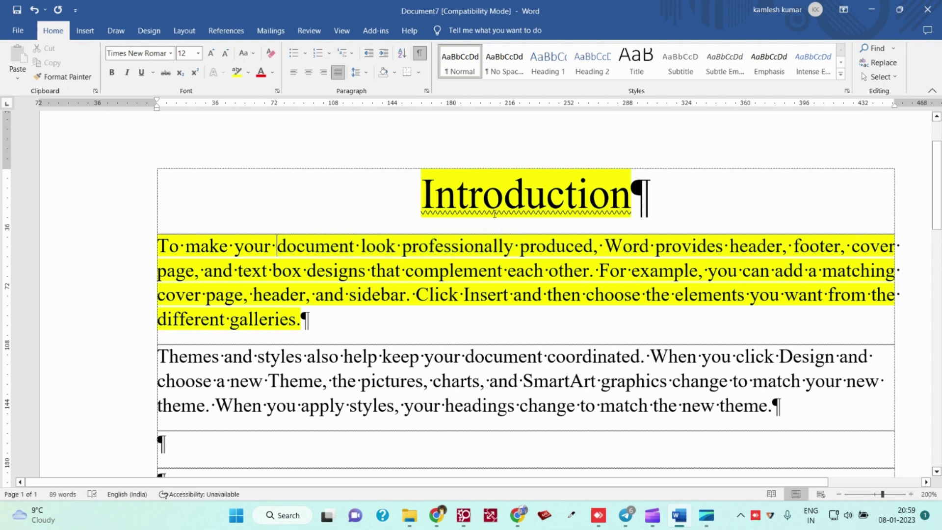
# - Color the Introduction heading's text red and deselect it
pyautogui.click(650, 208)
pyautogui.tripleClick(643, 206)
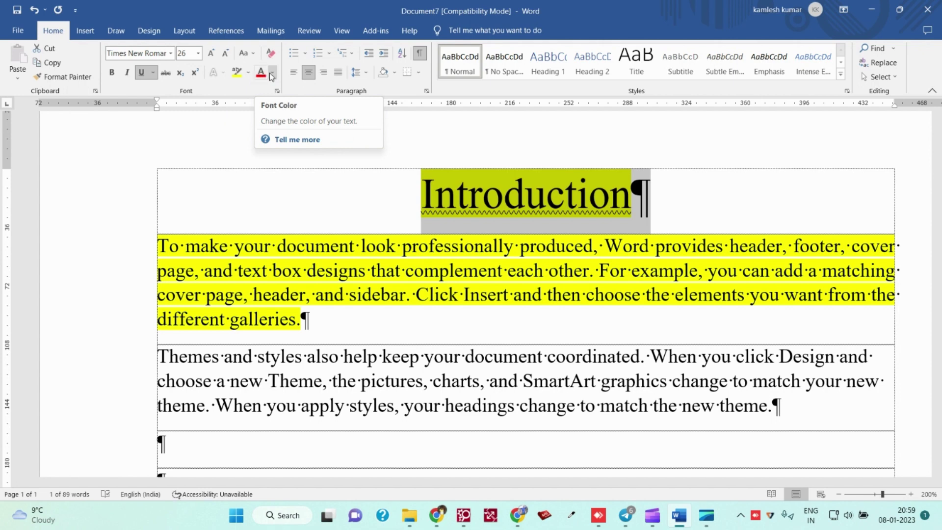
pyautogui.click(262, 73)
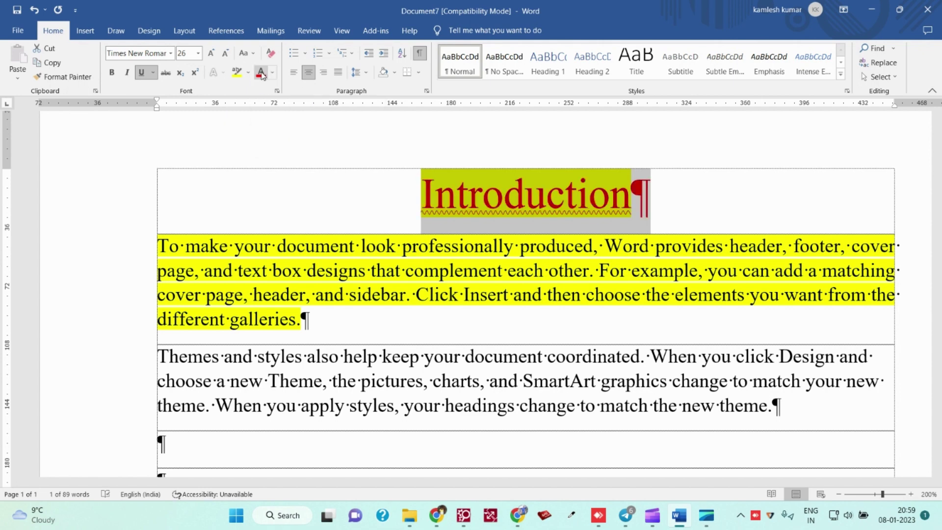
pyautogui.keyDown('ctrl'); pyautogui.scroll(-2, 290, 247); pyautogui.keyUp('ctrl')
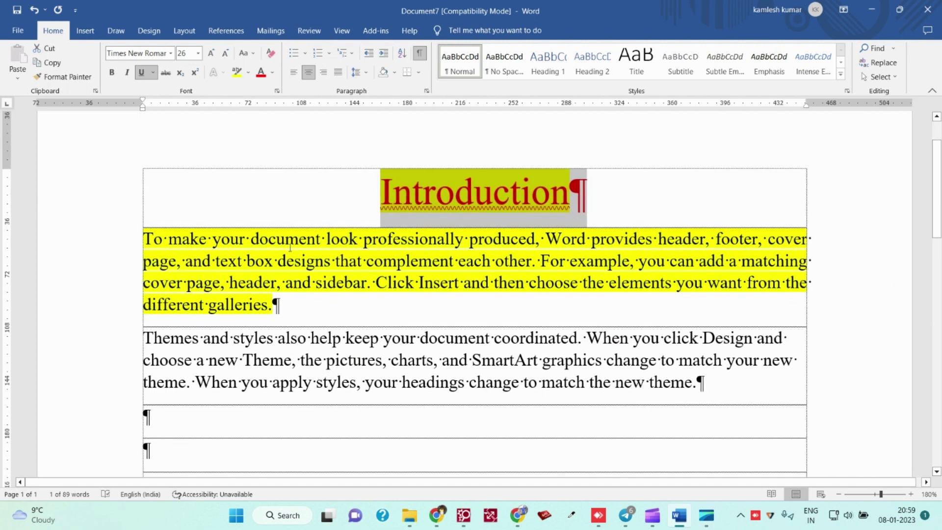
pyautogui.moveTo(375, 194); pyautogui.dragTo(590, 196)
pyautogui.click(617, 181)
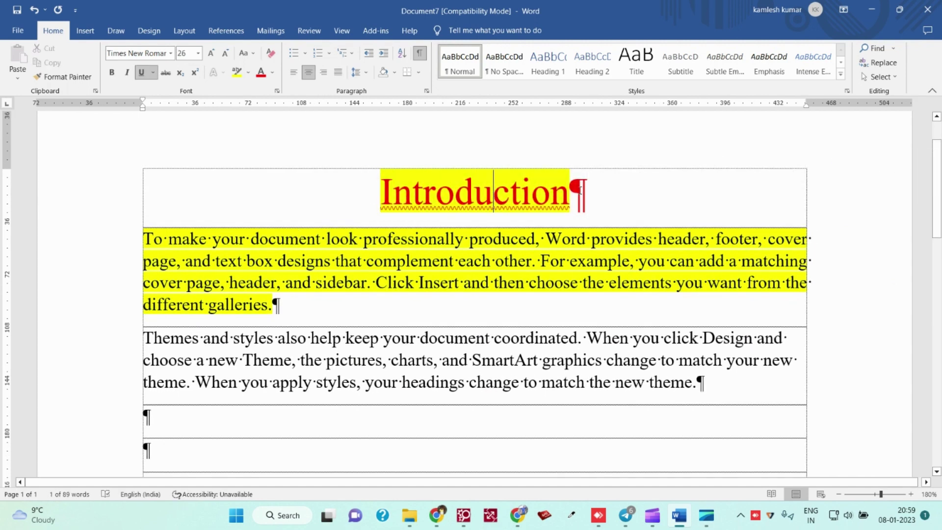
# - Set the Introduction heading's font color to dark gold through the Font dialog
pyautogui.tripleClick(617, 181)
pyautogui.hotkey('ctrl', 'd')
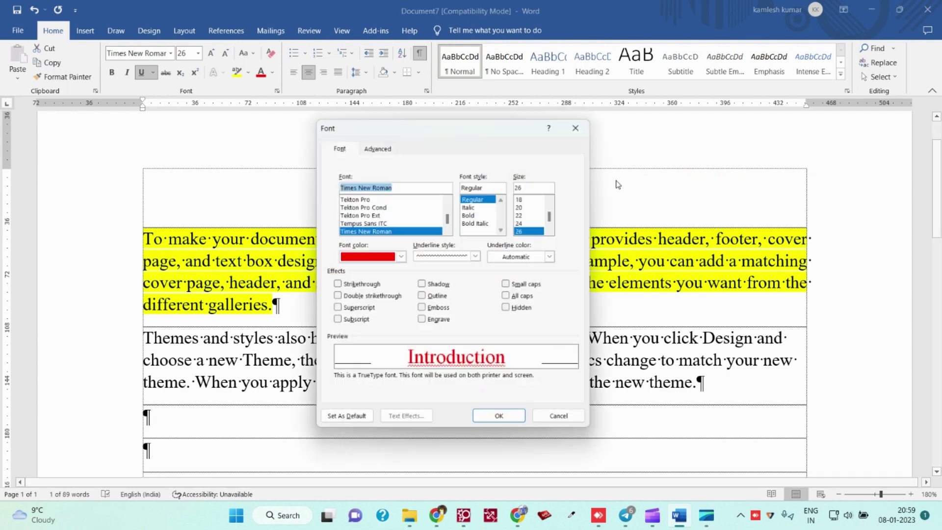
pyautogui.click(390, 260)
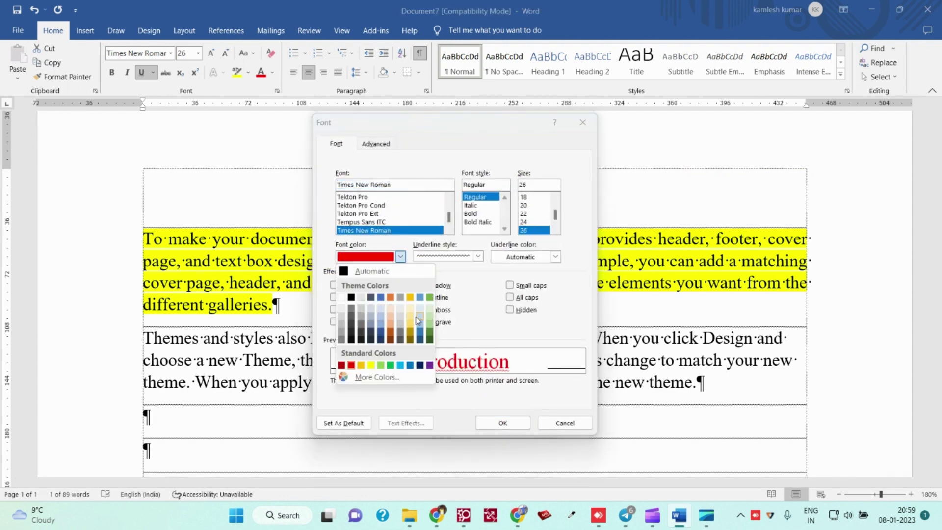
pyautogui.click(410, 334)
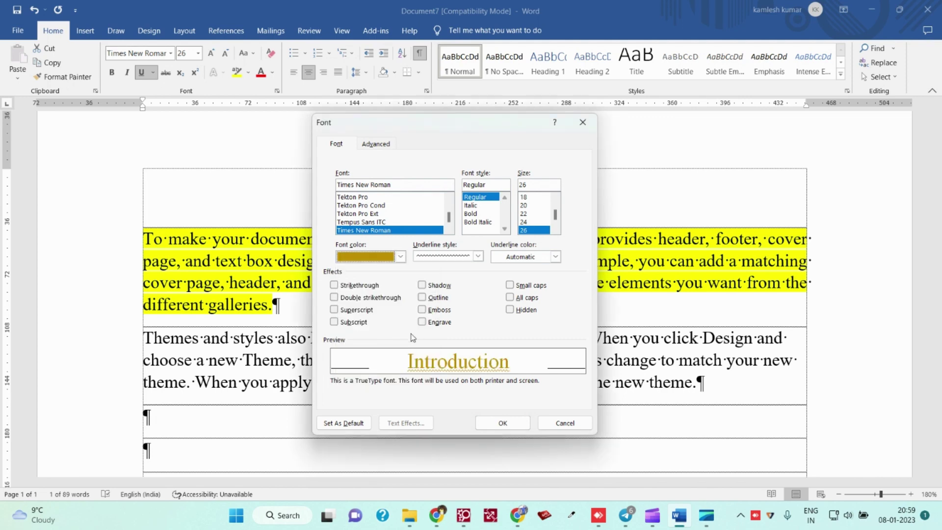
pyautogui.click(505, 423)
pyautogui.click(515, 215)
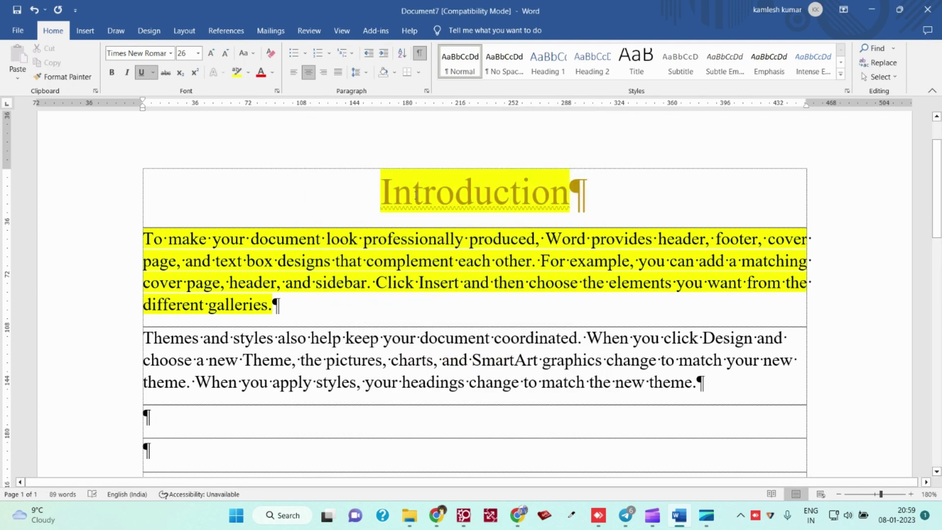
# - Try numbering on the Introduction heading and undo it
pyautogui.click(379, 187)
pyautogui.scroll(-4, 378, 186)
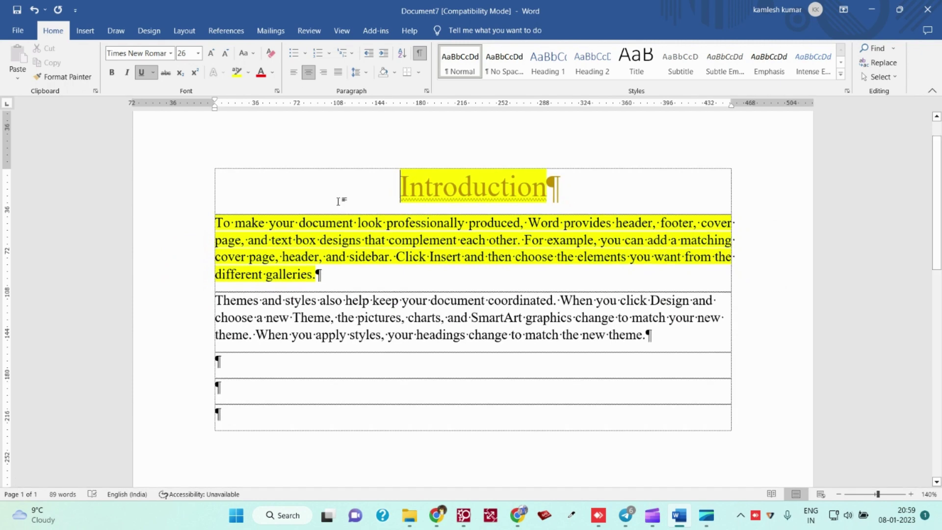
pyautogui.scroll(-1, 338, 202)
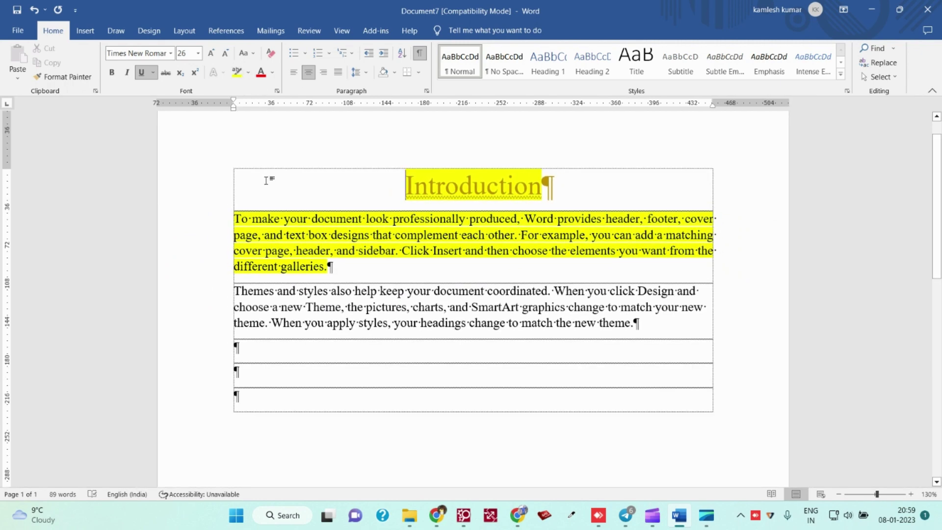
pyautogui.moveTo(404, 189); pyautogui.dragTo(419, 190)
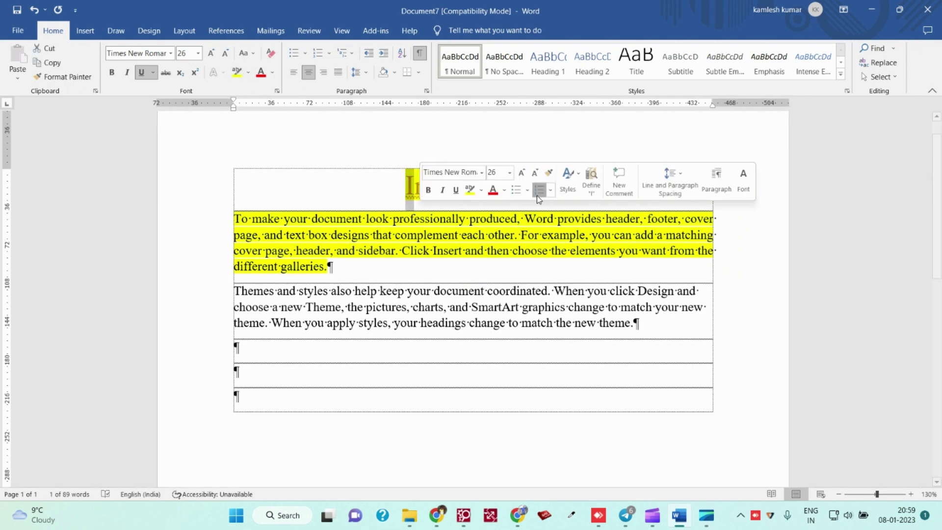
pyautogui.click(537, 197)
pyautogui.hotkey('ctrl', 'z')
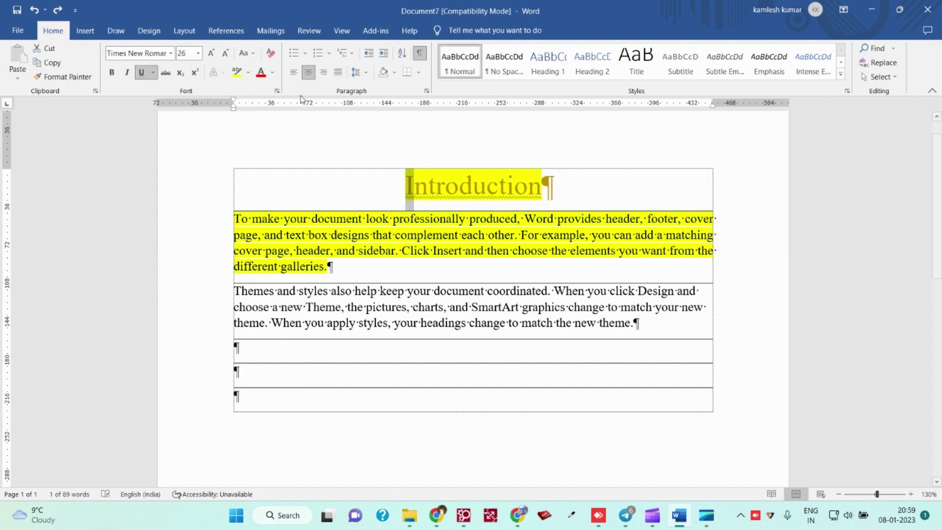
# - Try the arrowhead bullet from the bullet library on the Introduction heading, and undo it
pyautogui.moveTo(395, 185); pyautogui.dragTo(584, 185)
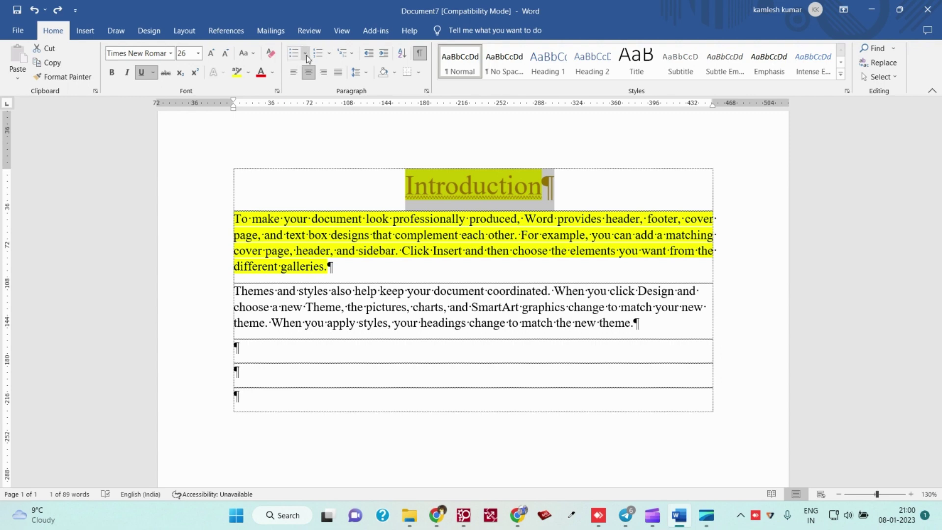
pyautogui.press('Left')
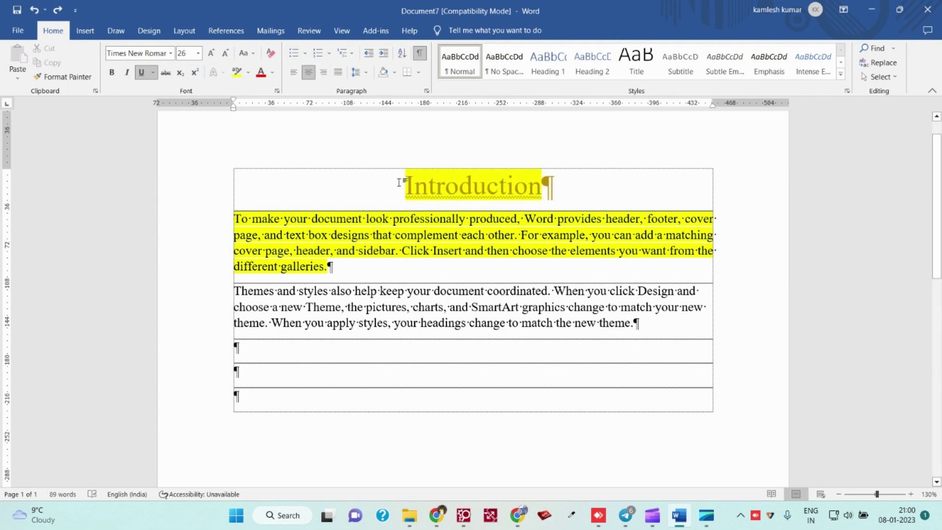
pyautogui.click(305, 54)
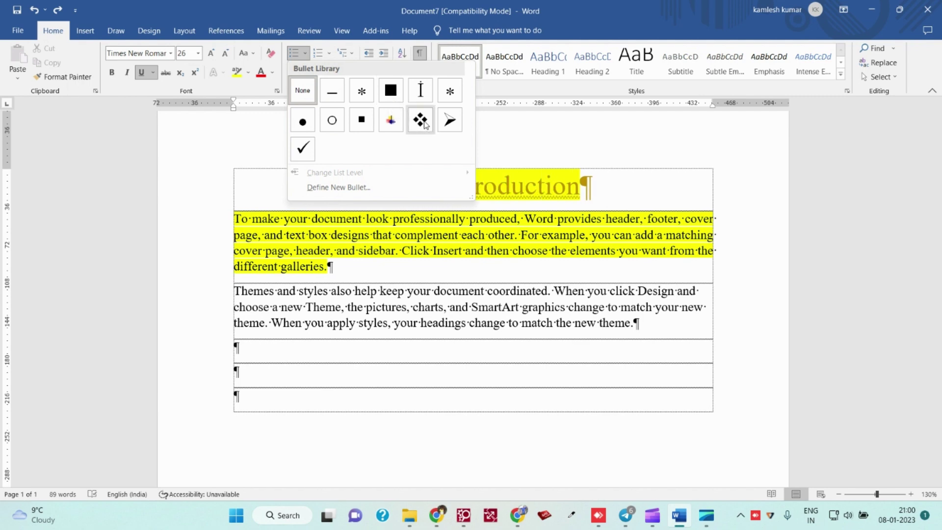
pyautogui.click(450, 121)
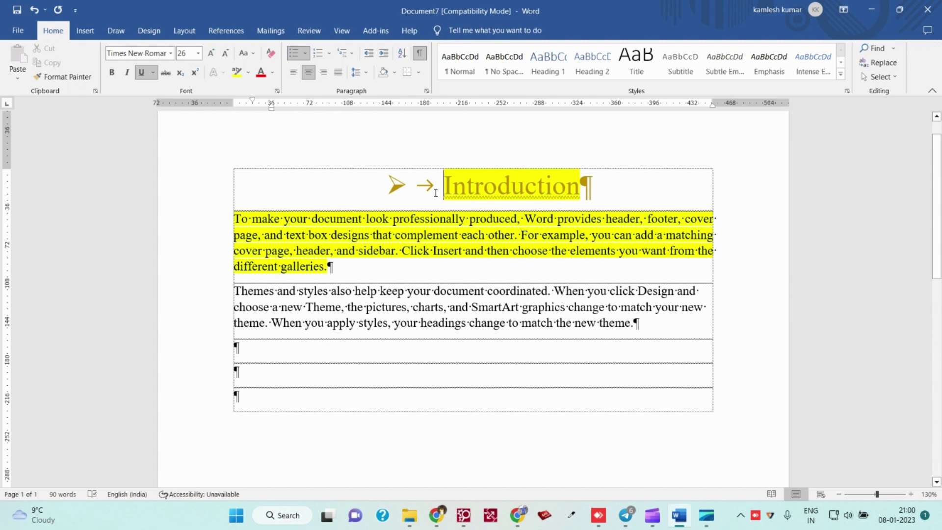
pyautogui.hotkey('ctrl', 'z')
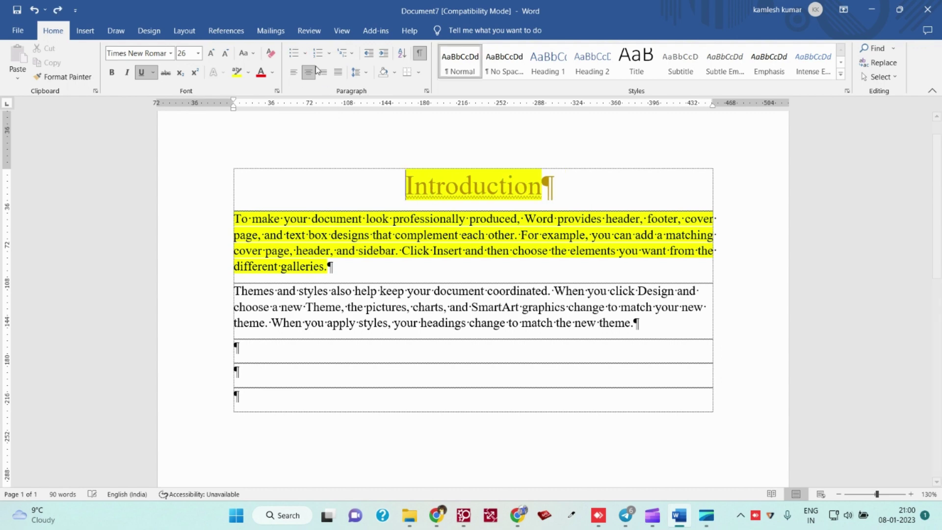
pyautogui.click(306, 54)
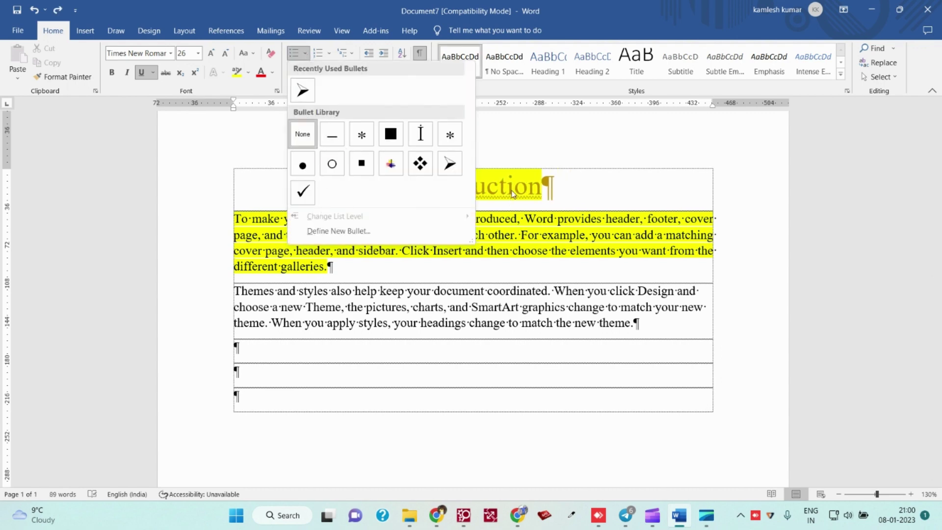
pyautogui.press('Escape')
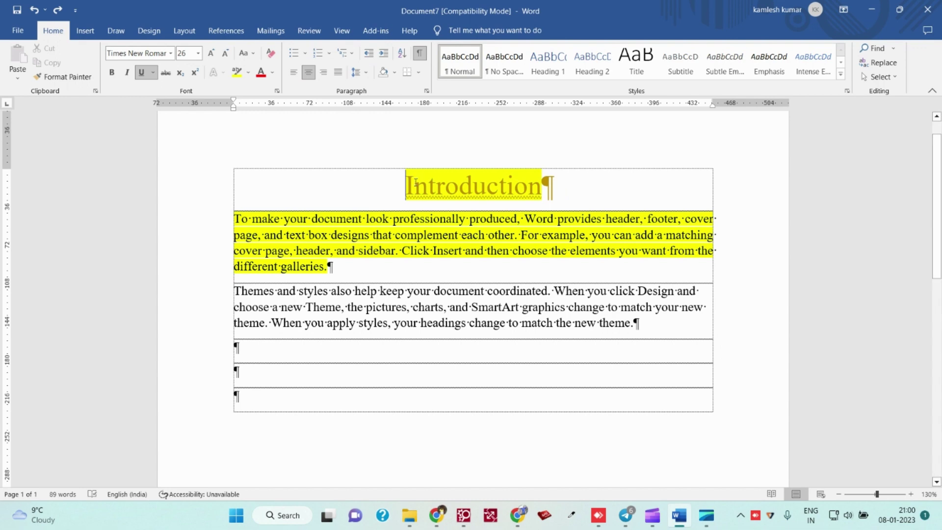
# - Number the Introduction heading with the recently used 1., 2., 3. number format
pyautogui.click(329, 53)
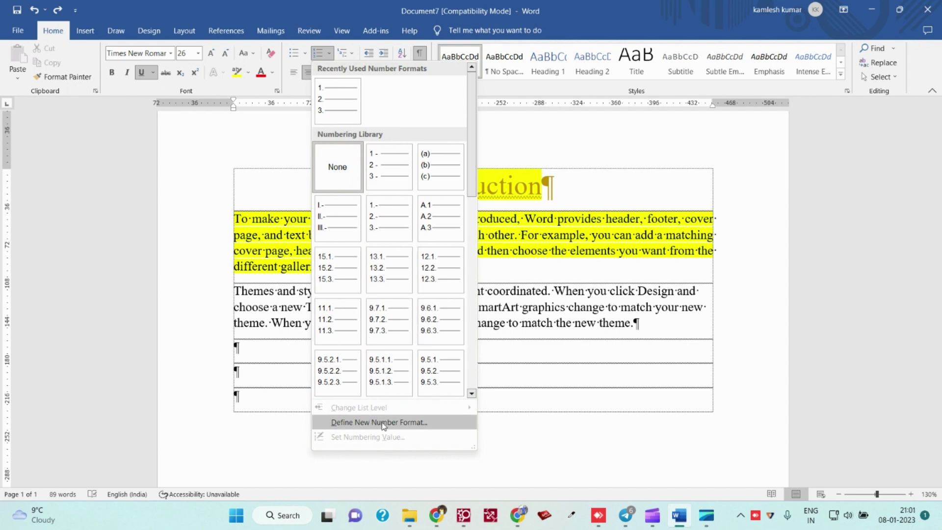
pyautogui.press('Escape')
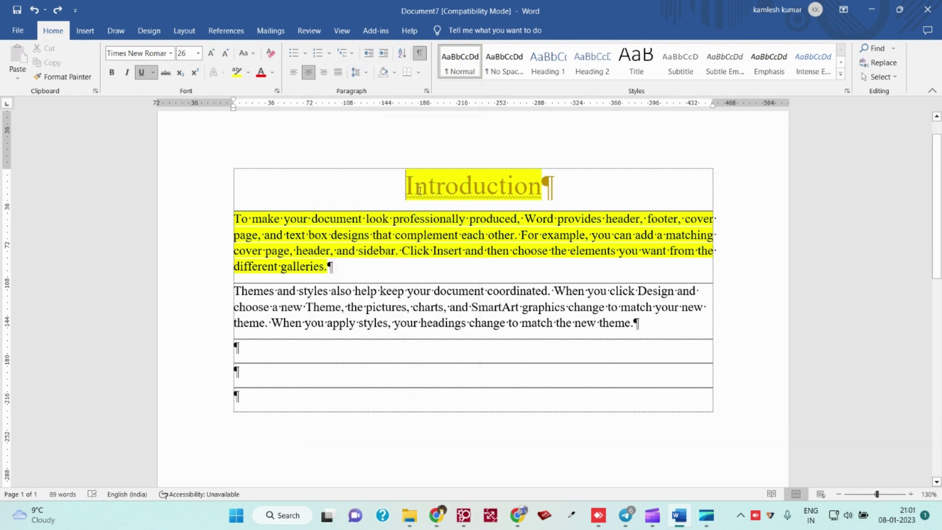
pyautogui.click(329, 53)
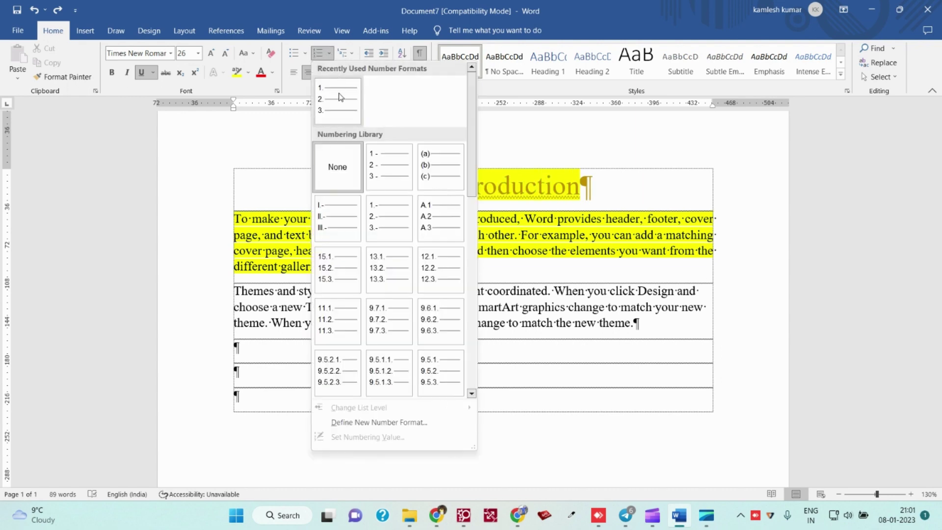
pyautogui.click(337, 103)
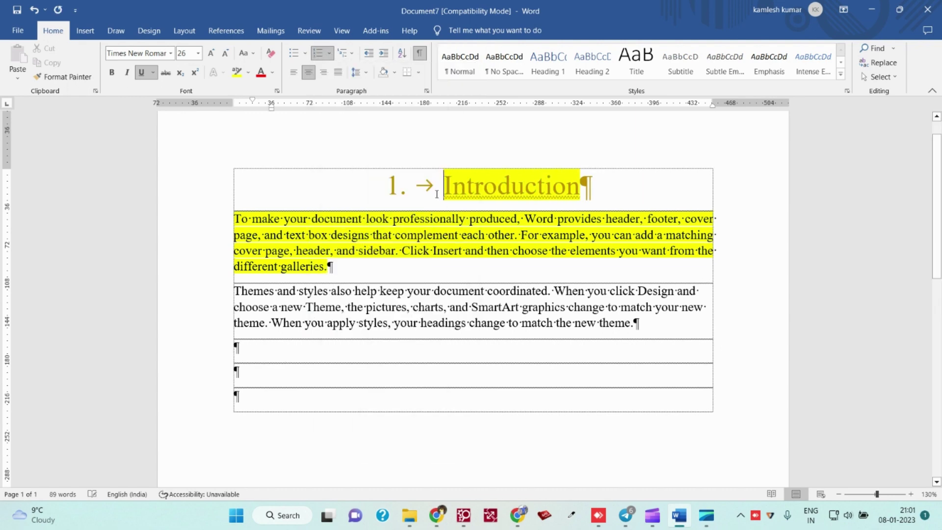
pyautogui.click(407, 196)
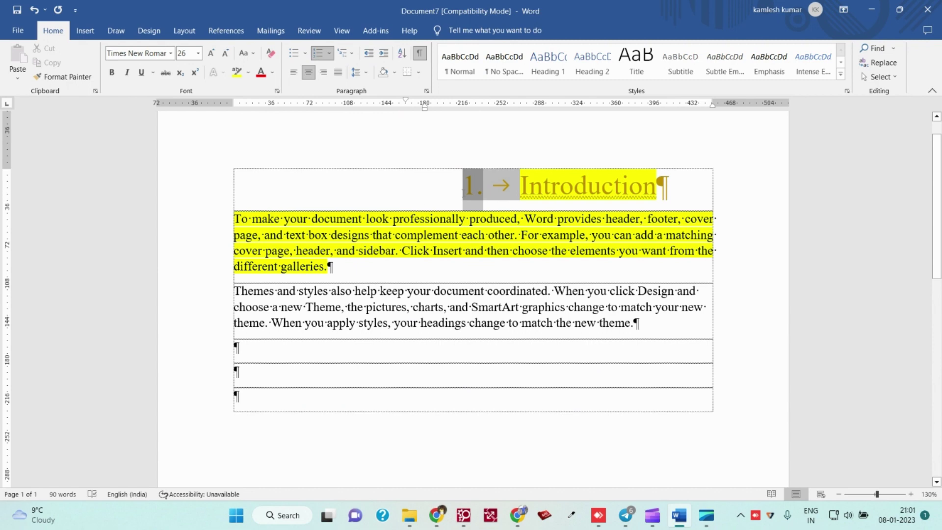
pyautogui.hotkey('ctrl', 'z')
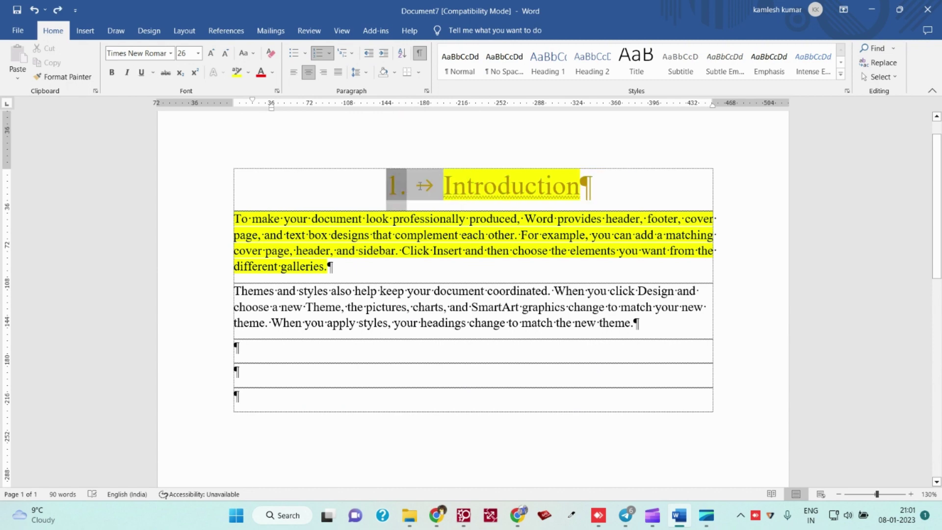
pyautogui.click(418, 187)
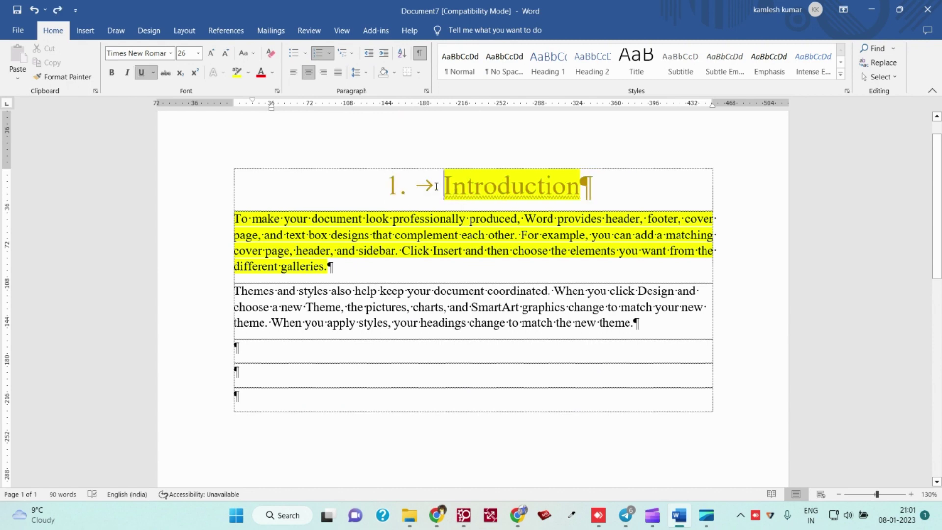
# - Define a new number format for the Introduction heading with the period after the number removed
pyautogui.click(330, 54)
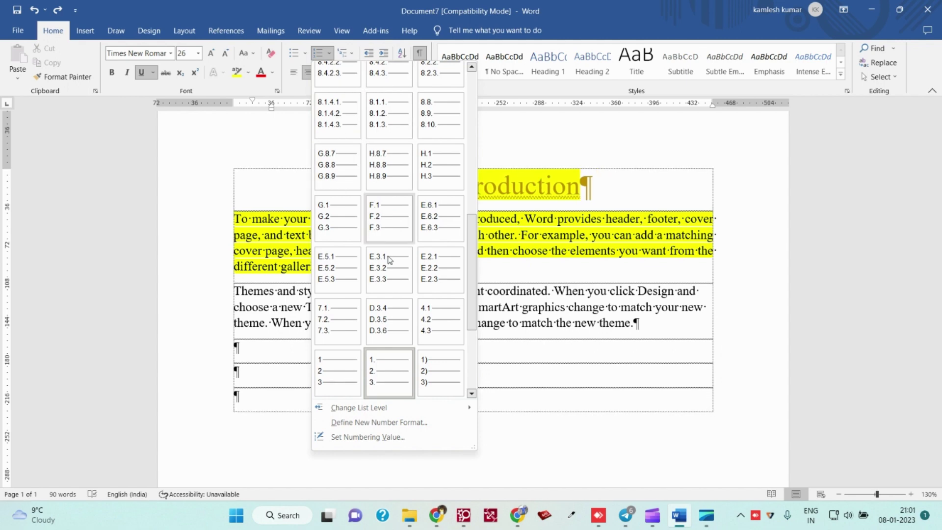
pyautogui.click(379, 422)
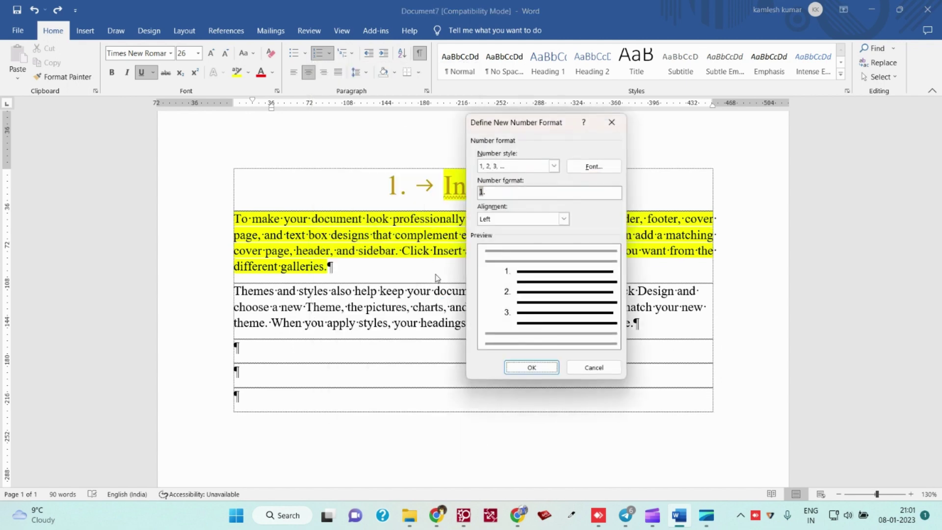
pyautogui.click(499, 193)
pyautogui.press('BackSpace')
pyautogui.press('Return')
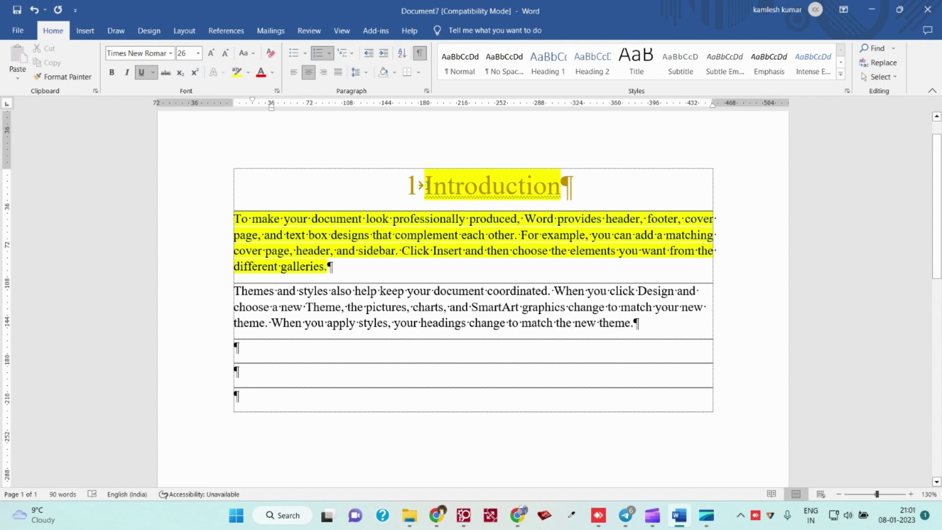
# - Try Right number alignment in the heading's number format definition, and set it back to Left
pyautogui.click(329, 53)
pyautogui.click(373, 422)
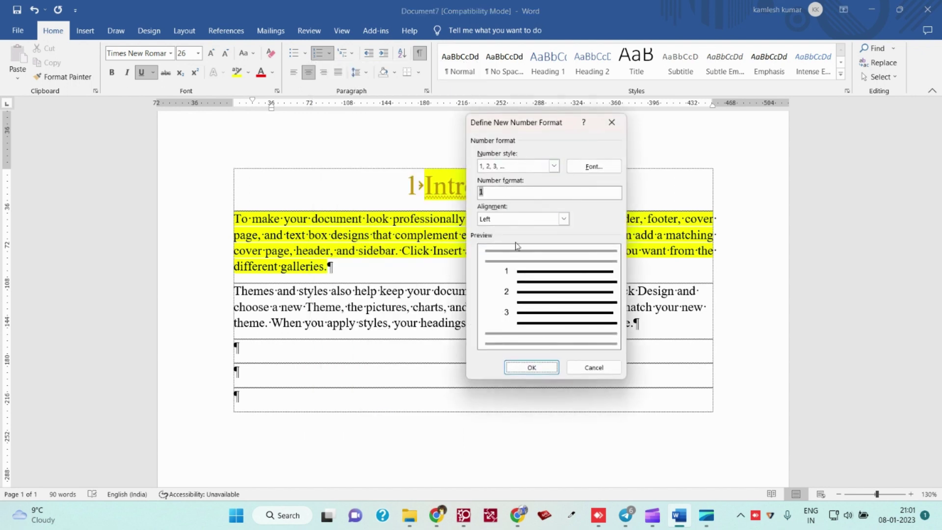
pyautogui.click(510, 218)
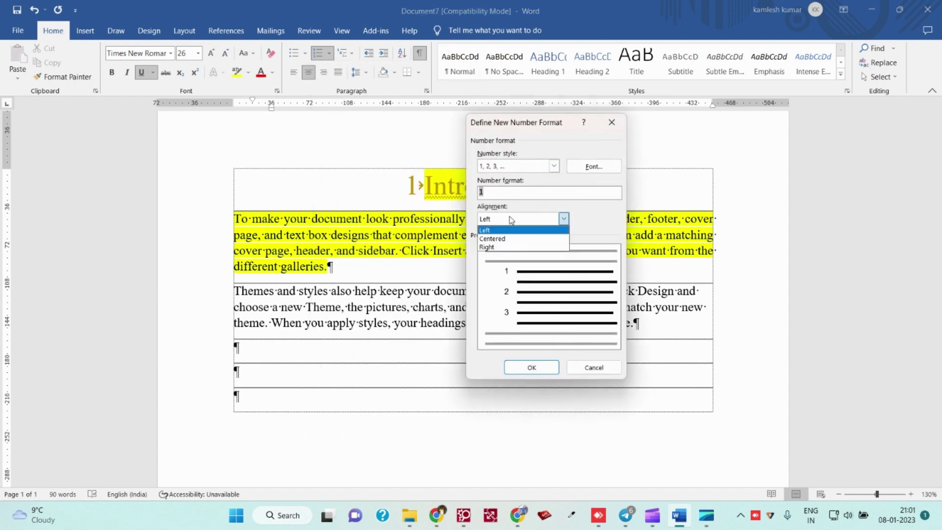
pyautogui.click(493, 250)
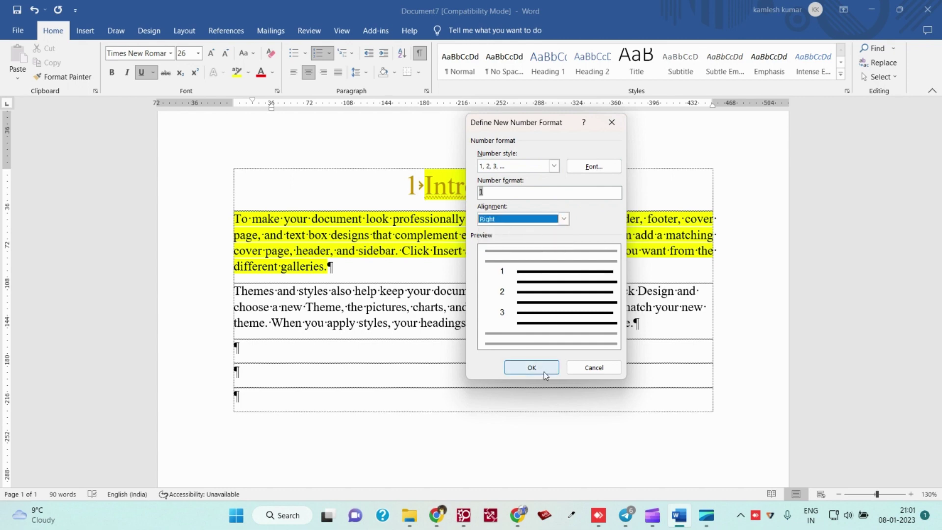
pyautogui.click(513, 220)
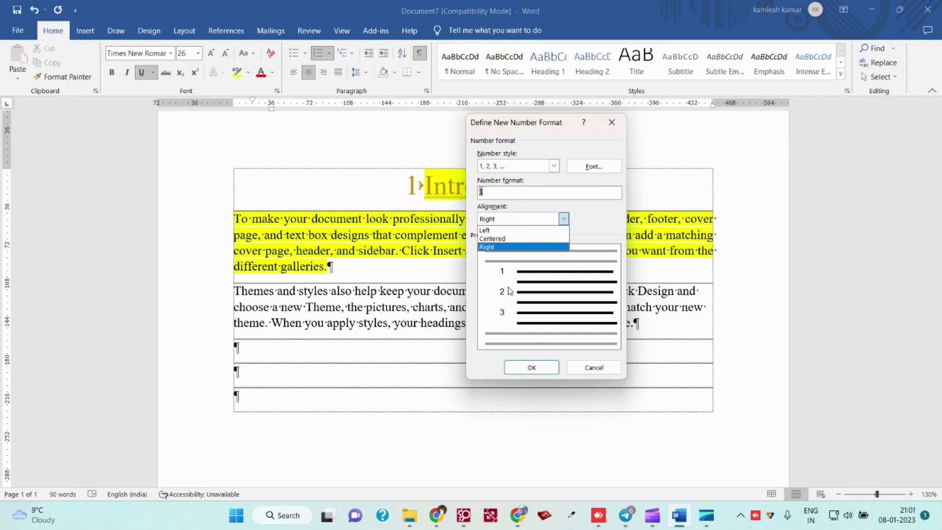
pyautogui.click(502, 230)
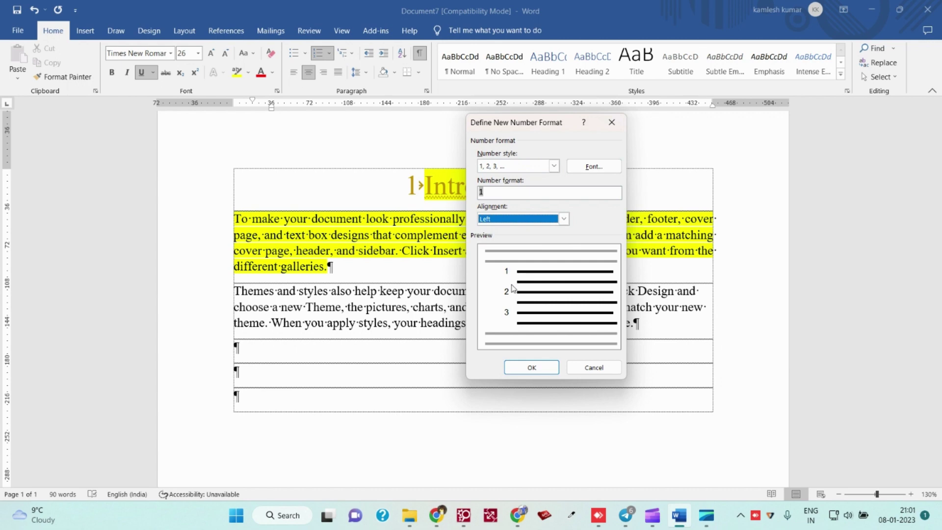
pyautogui.click(508, 219)
pyautogui.click(497, 234)
pyautogui.click(503, 225)
pyautogui.click(505, 251)
pyautogui.click(510, 220)
pyautogui.click(500, 234)
pyautogui.click(503, 219)
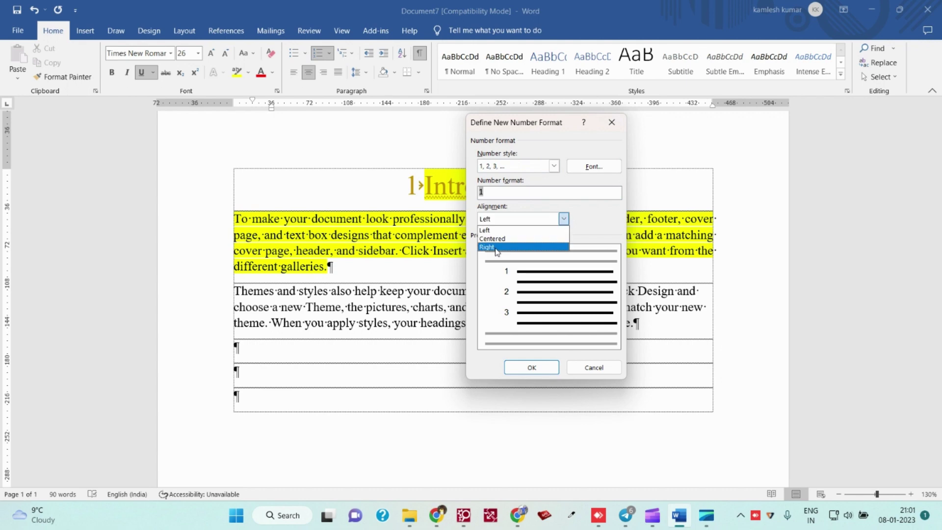
pyautogui.click(522, 221)
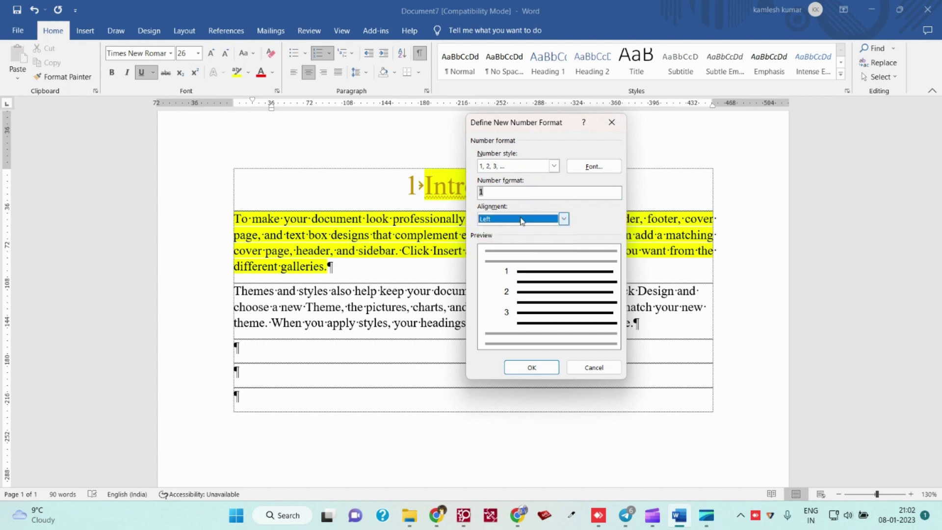
pyautogui.click(523, 365)
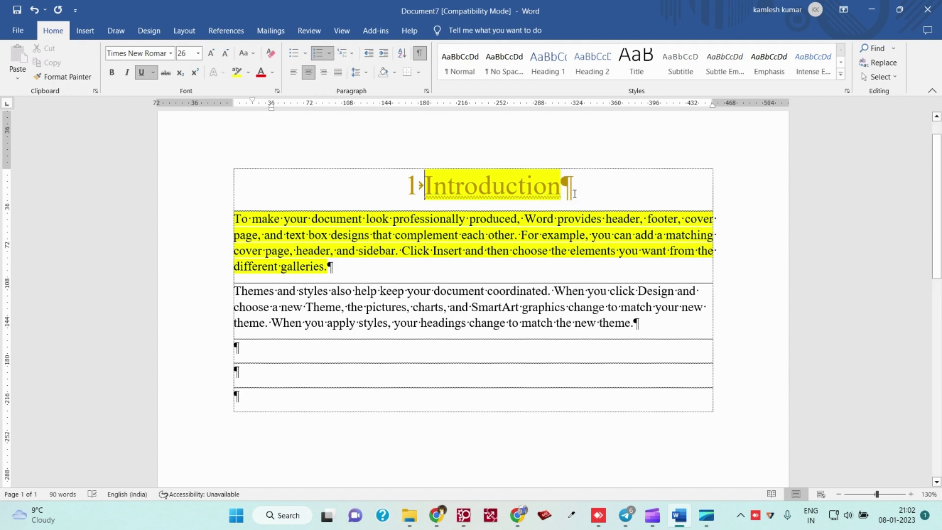
# - Insert an empty paragraph between the Introduction heading and the first body paragraph, and left-align the heading
pyautogui.press('Return')
pyautogui.hotkey('ctrl', 'z')
pyautogui.click(337, 218)
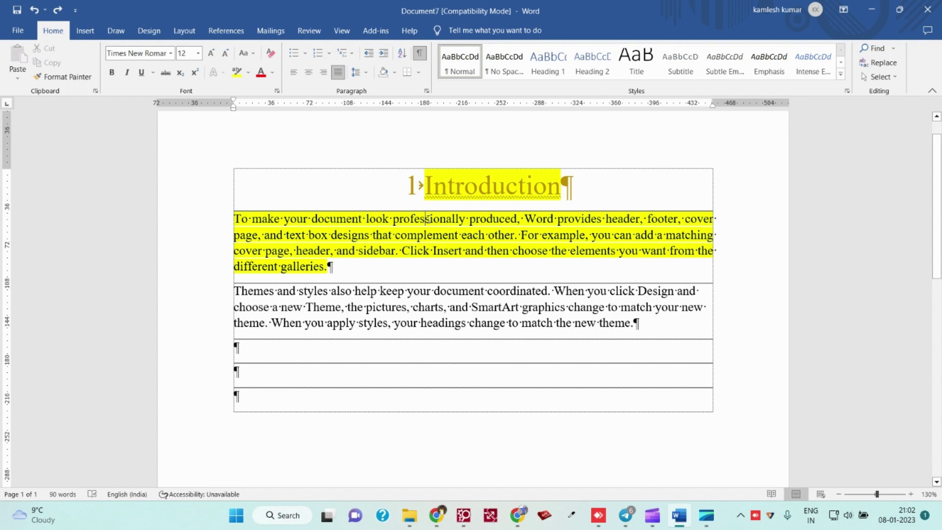
pyautogui.press('Return')
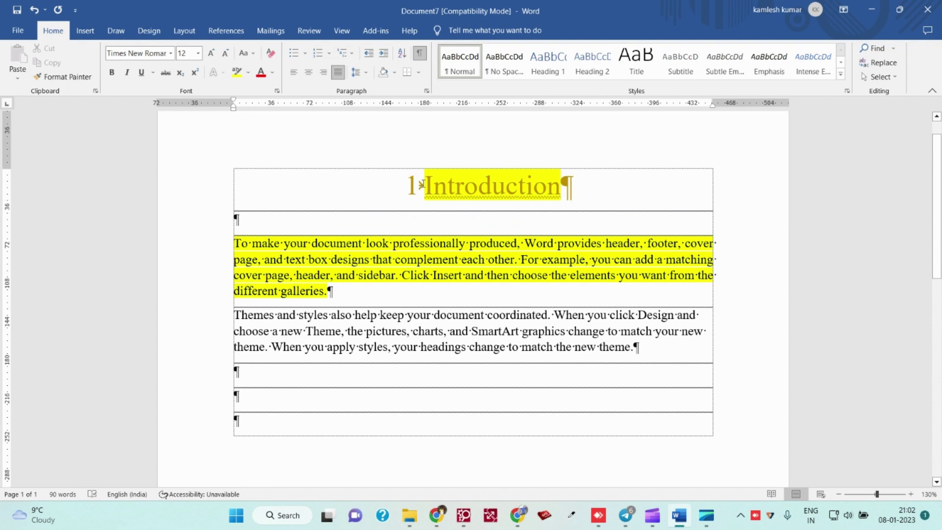
pyautogui.click(405, 183)
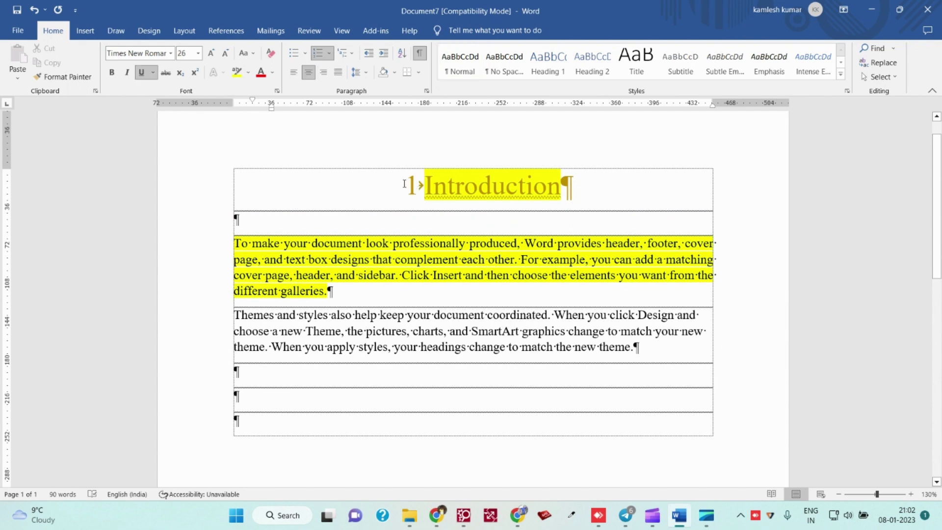
pyautogui.hotkey('ctrl', 'l')
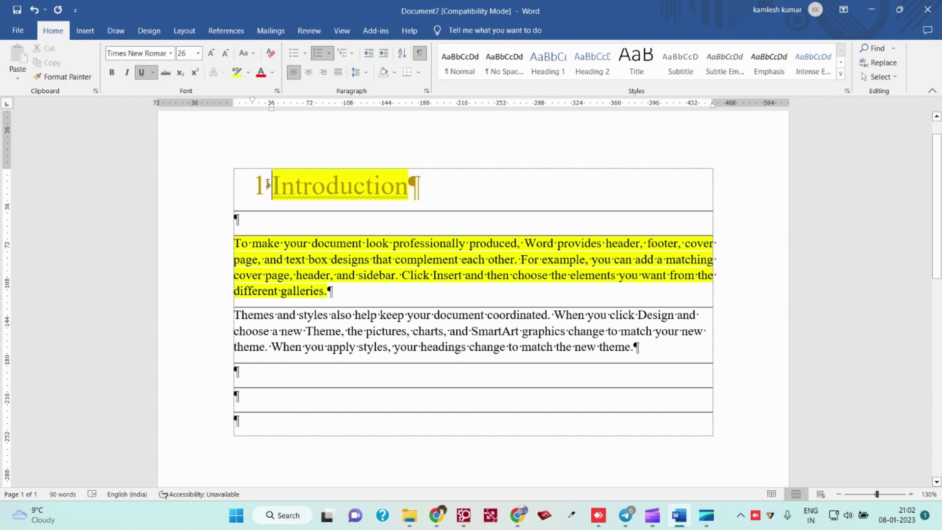
# - Check the Introduction heading's left indentation in its paragraph settings
pyautogui.click(427, 91)
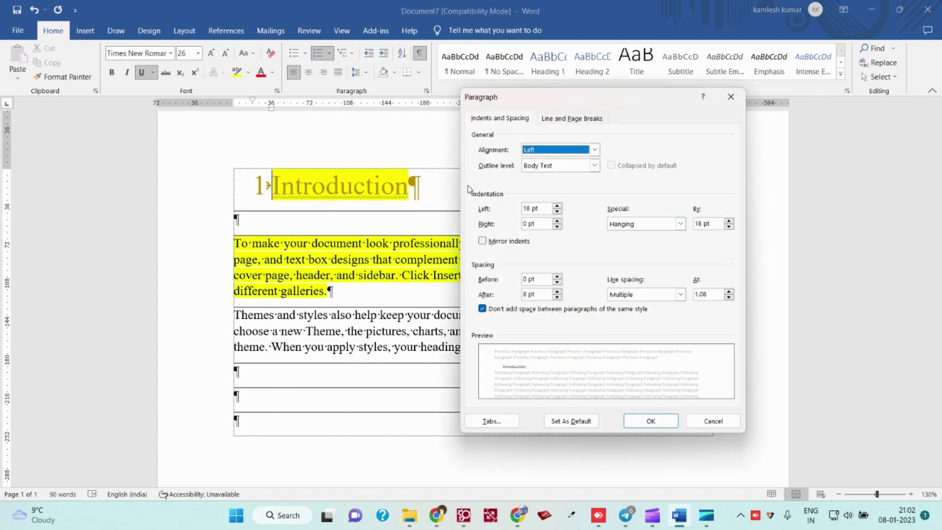
pyautogui.moveTo(541, 208); pyautogui.dragTo(522, 208)
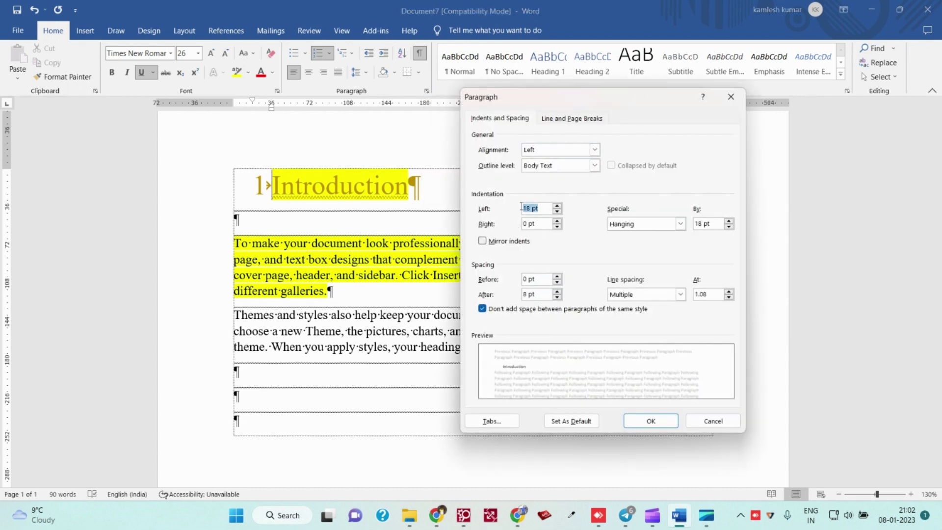
pyautogui.click(713, 421)
# - Begin defining a new number format for the empty paragraph below the Introduction heading, with the prefix "1." before the number
pyautogui.click(257, 218)
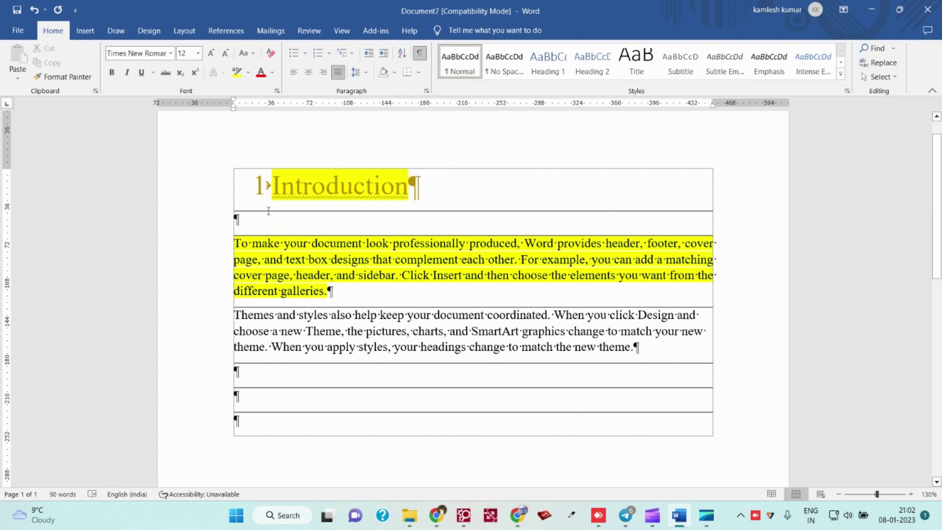
pyautogui.click(330, 55)
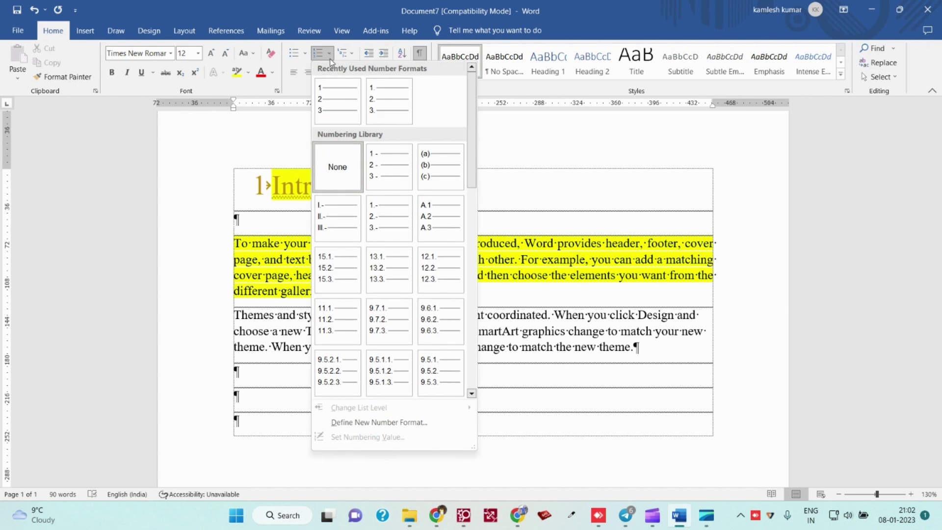
pyautogui.click(380, 422)
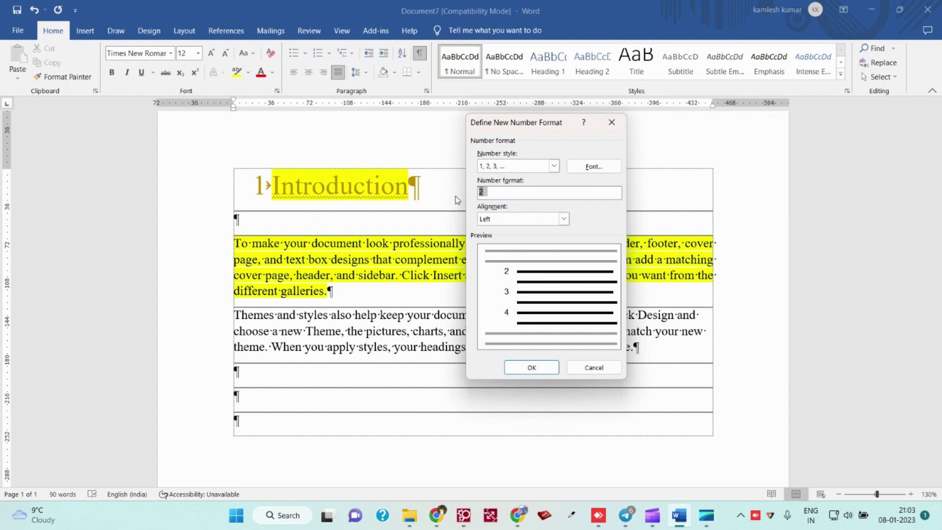
pyautogui.write('1.a')
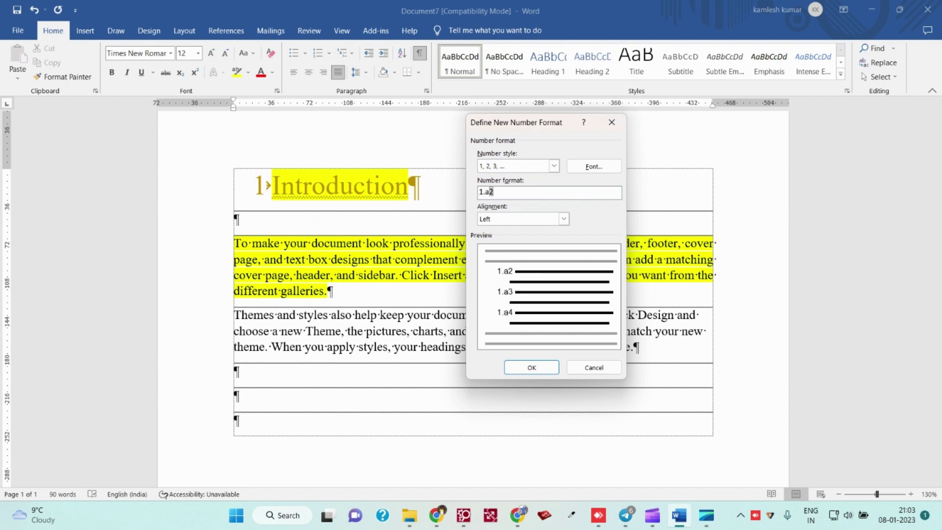
pyautogui.click(554, 166)
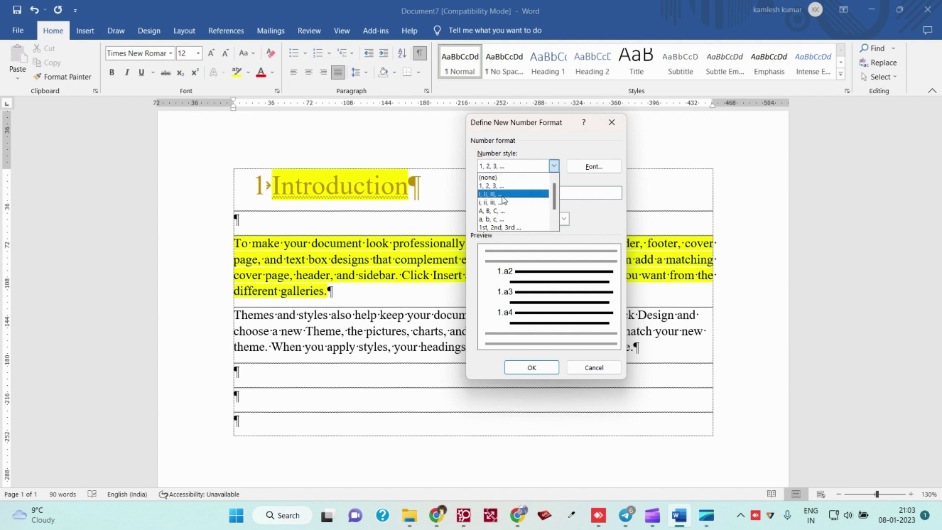
pyautogui.click(594, 168)
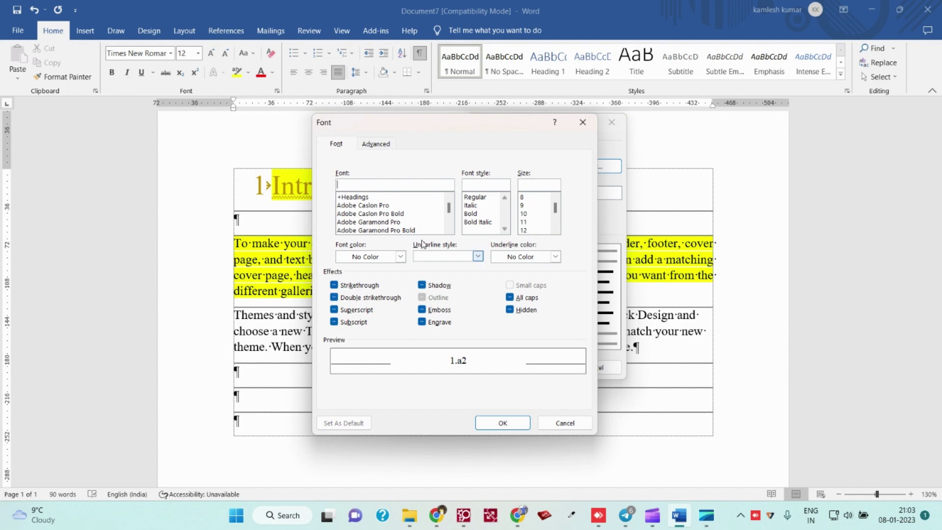
pyautogui.click(560, 425)
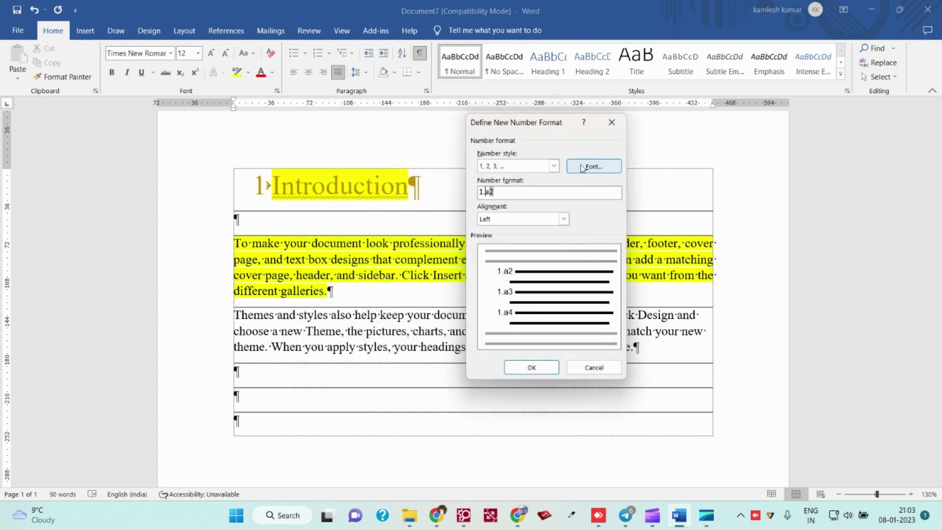
pyautogui.press('BackSpace')
# - Set the new format's number style to a, b, c, … and apply it to the empty paragraph
pyautogui.click(509, 169)
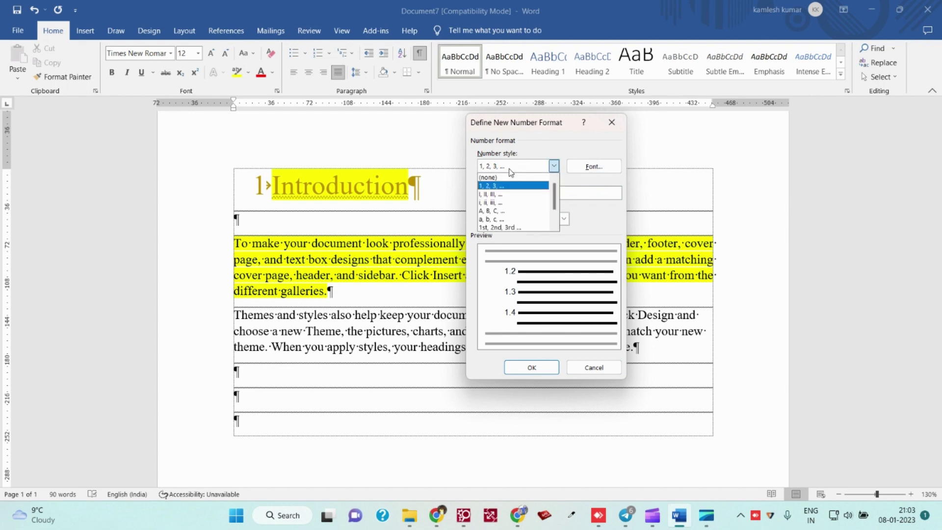
pyautogui.click(504, 217)
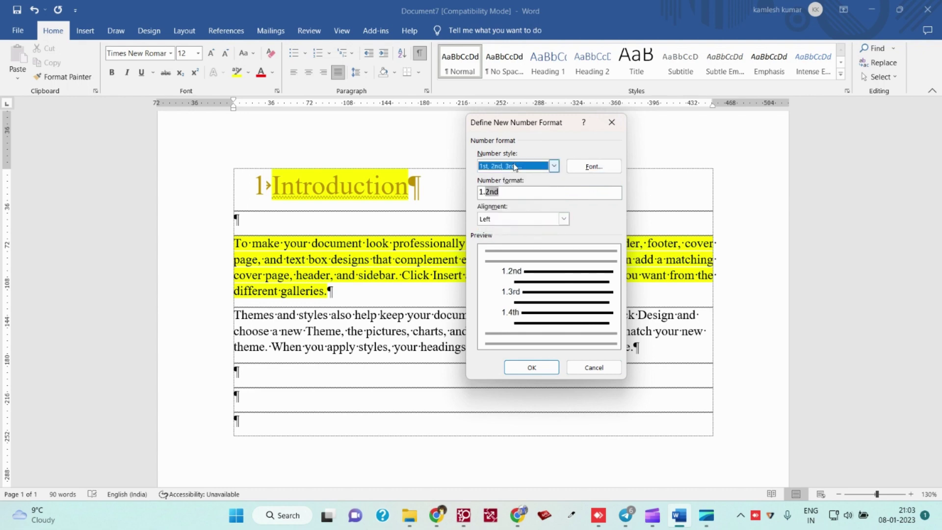
pyautogui.click(554, 166)
pyautogui.click(499, 223)
pyautogui.press('Up')
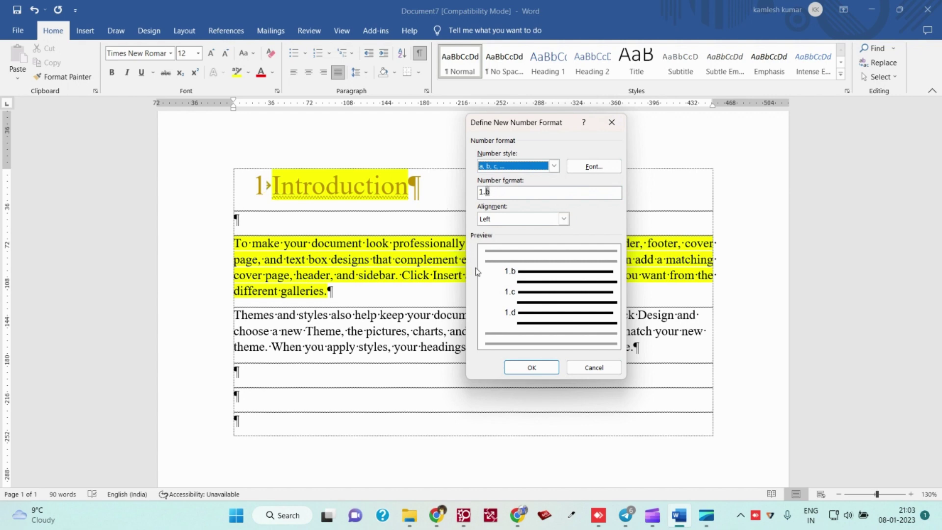
pyautogui.click(494, 193)
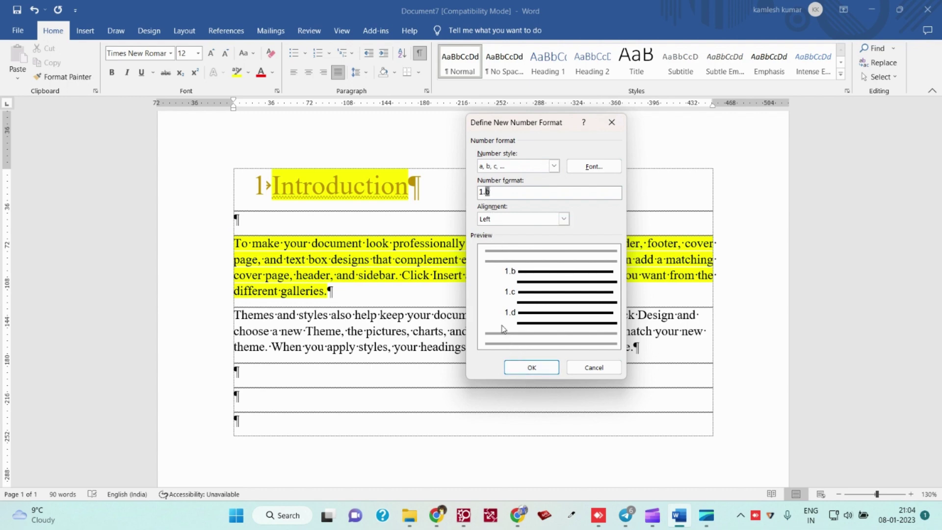
pyautogui.click(534, 368)
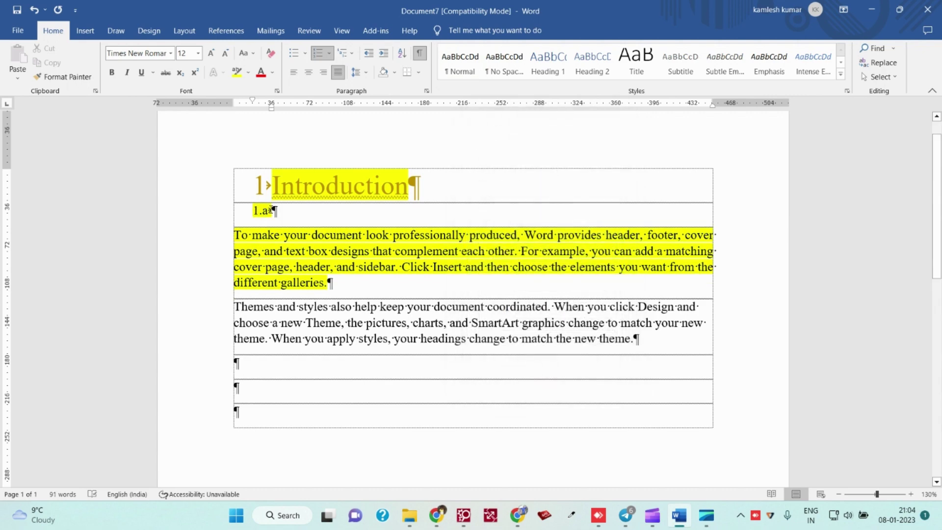
# - Enter the text "Sum" on the line numbered 1.a below the Introduction heading
pyautogui.click(265, 211)
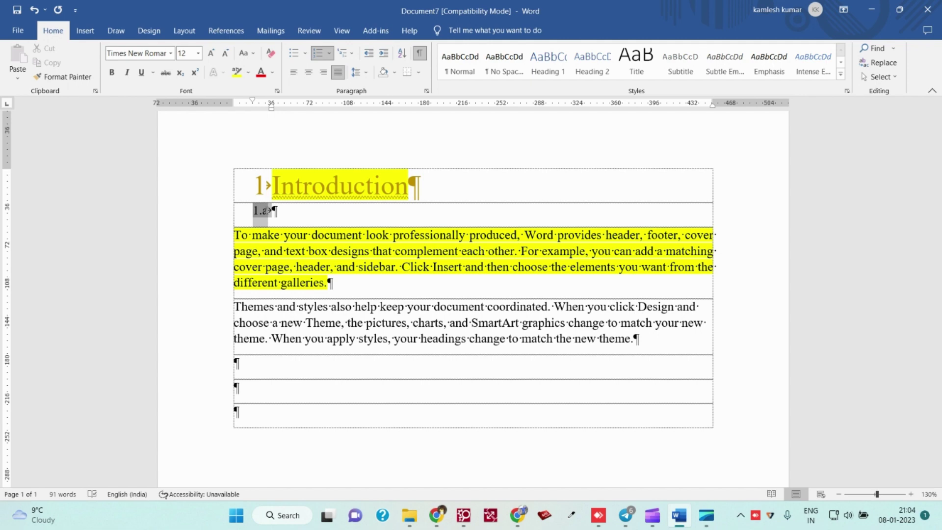
pyautogui.click(272, 211)
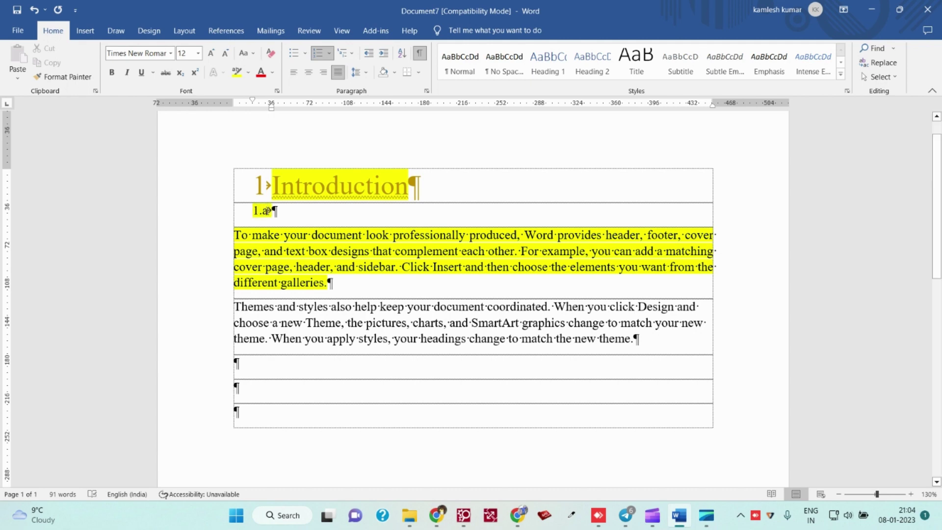
pyautogui.click(268, 211)
pyautogui.click(277, 211)
pyautogui.write('Sum')
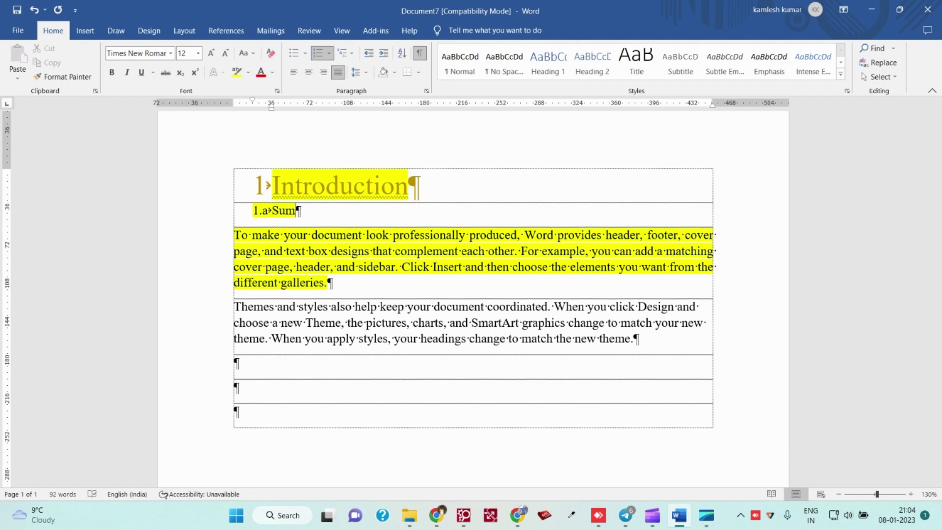
# - Increase the indent of both body paragraphs by one level
pyautogui.click(289, 237)
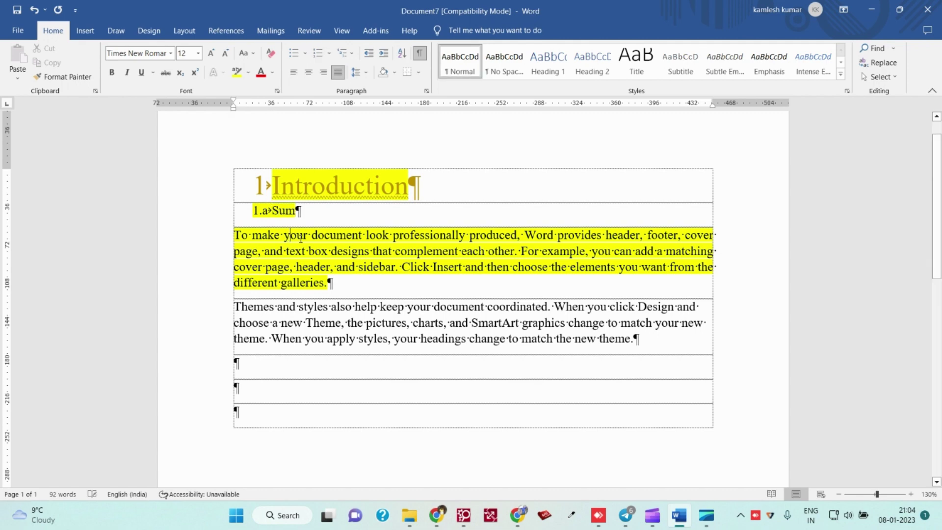
pyautogui.click(383, 57)
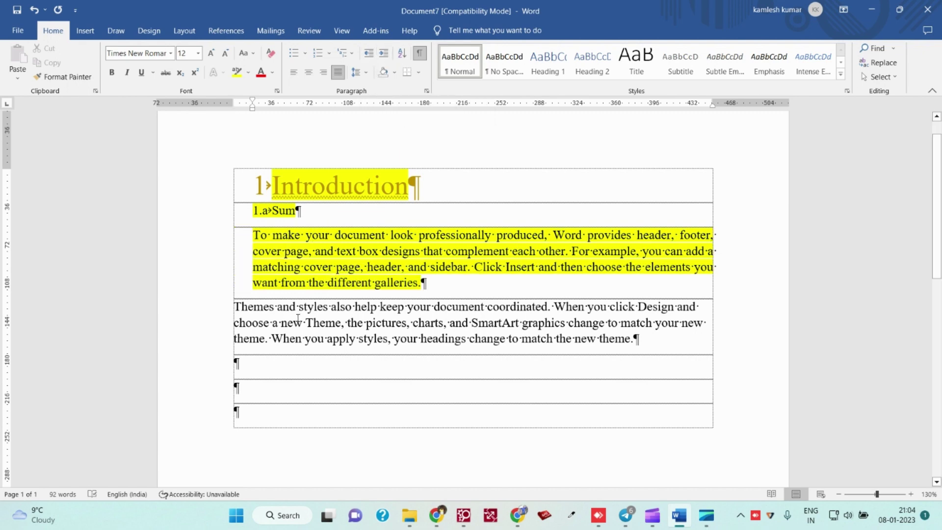
pyautogui.click(298, 318)
pyautogui.click(383, 53)
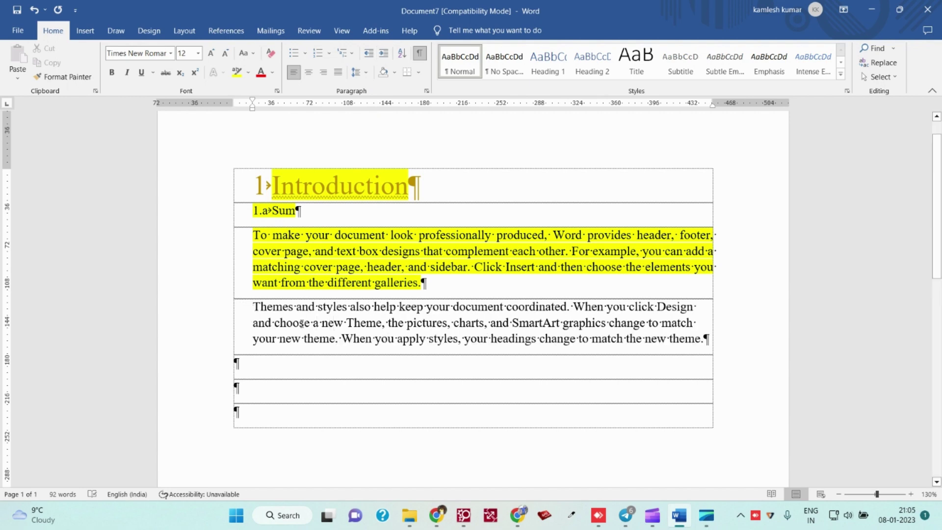
# - Decrease the indent of both body paragraphs by one level
pyautogui.click(325, 268)
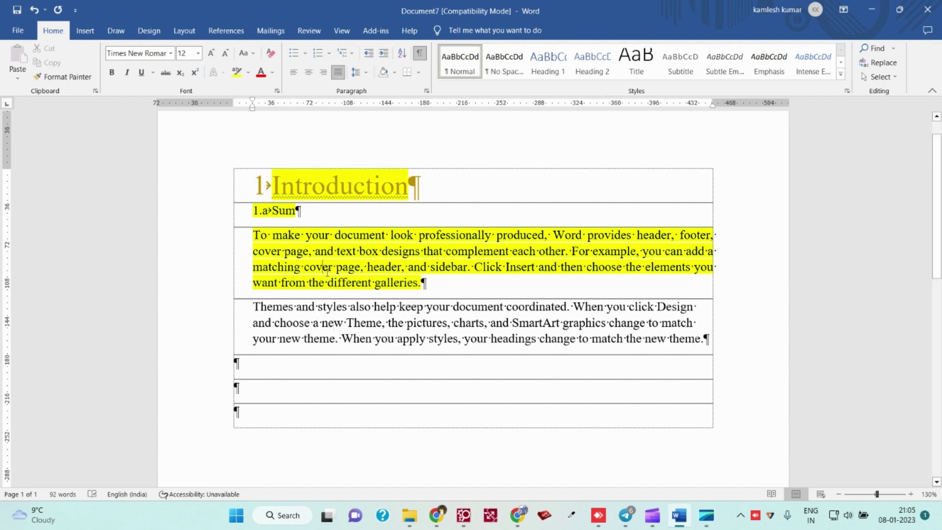
pyautogui.click(368, 53)
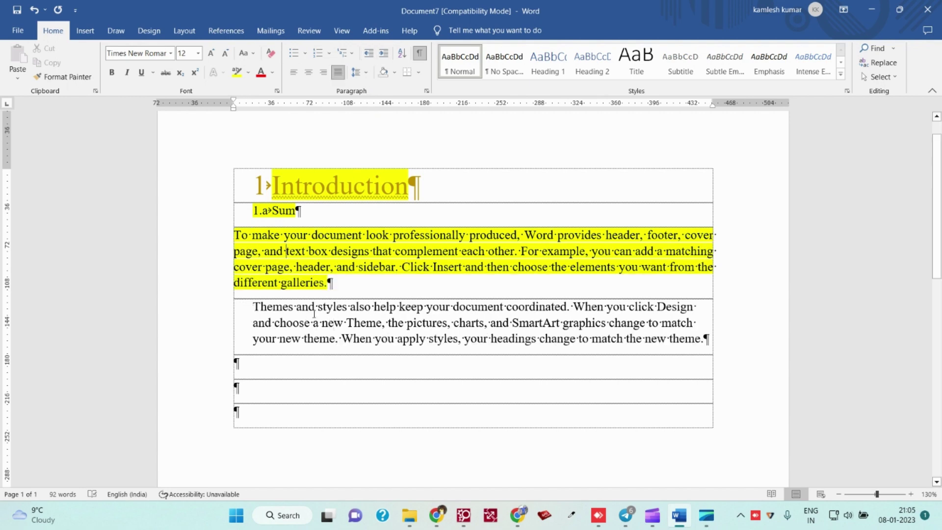
pyautogui.click(314, 314)
pyautogui.click(368, 53)
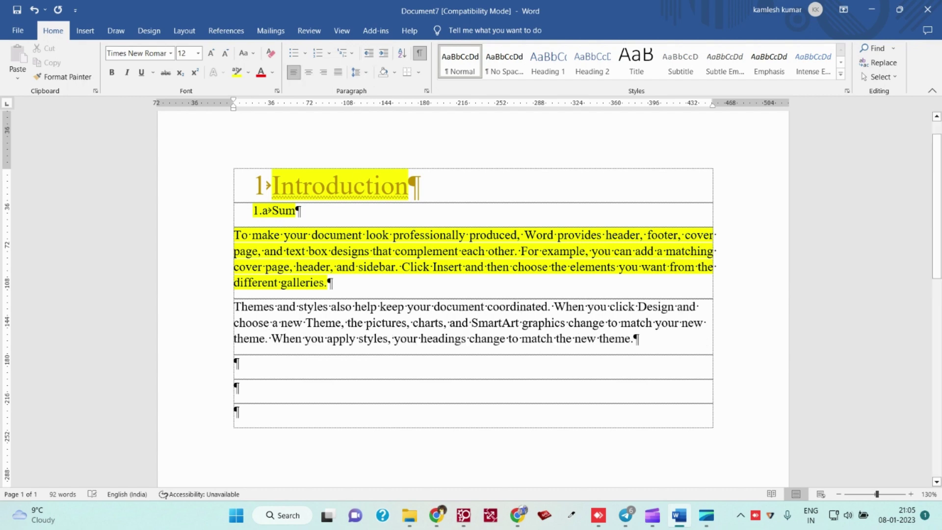
# - Apply dark orange shading to the whole first body paragraph
pyautogui.click(331, 237)
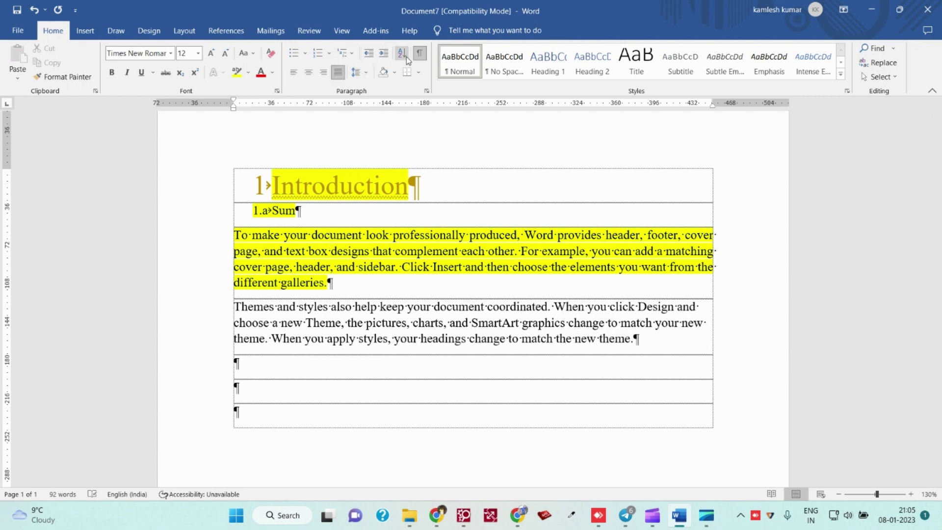
pyautogui.click(296, 211)
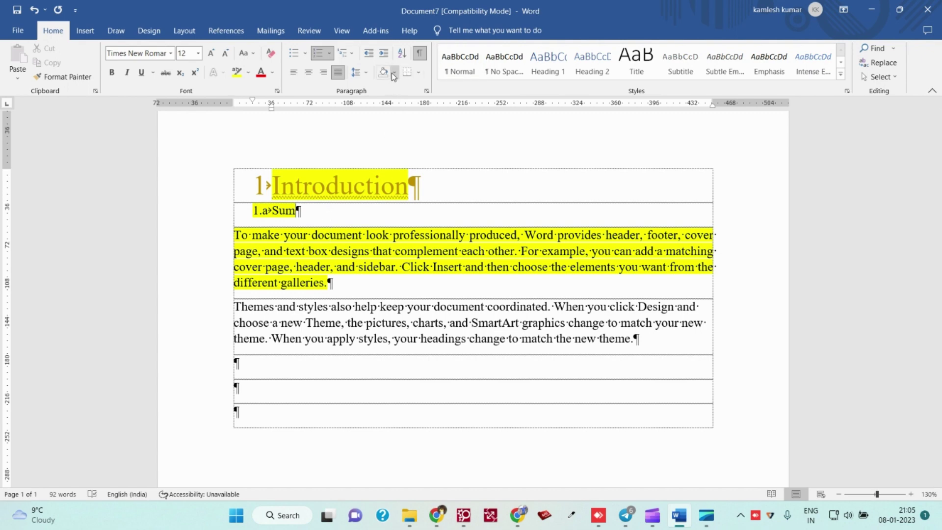
pyautogui.click(296, 236)
pyautogui.moveTo(323, 285); pyautogui.dragTo(234, 235)
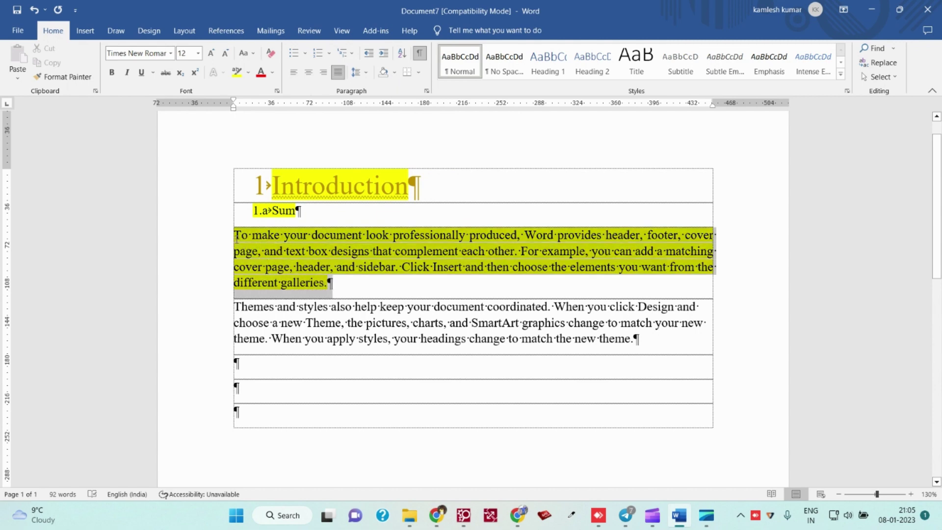
pyautogui.click(395, 73)
pyautogui.click(432, 137)
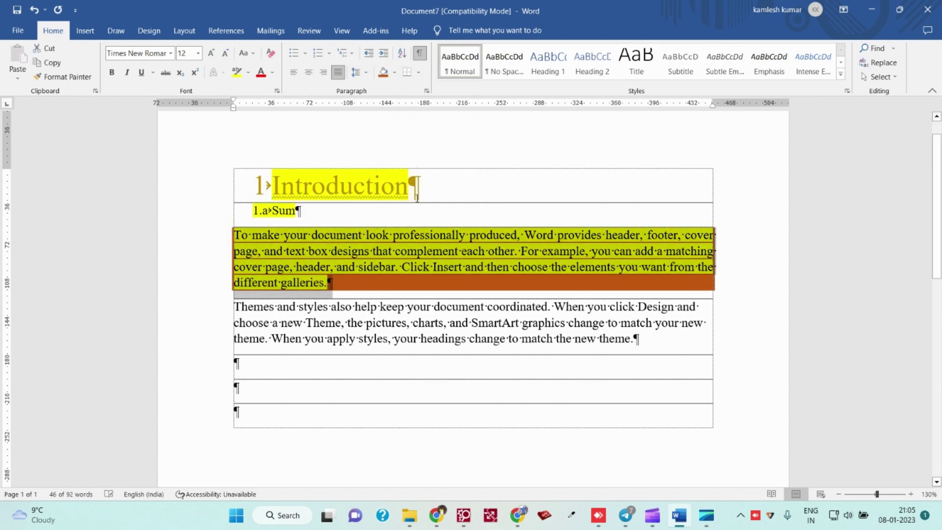
pyautogui.click(362, 283)
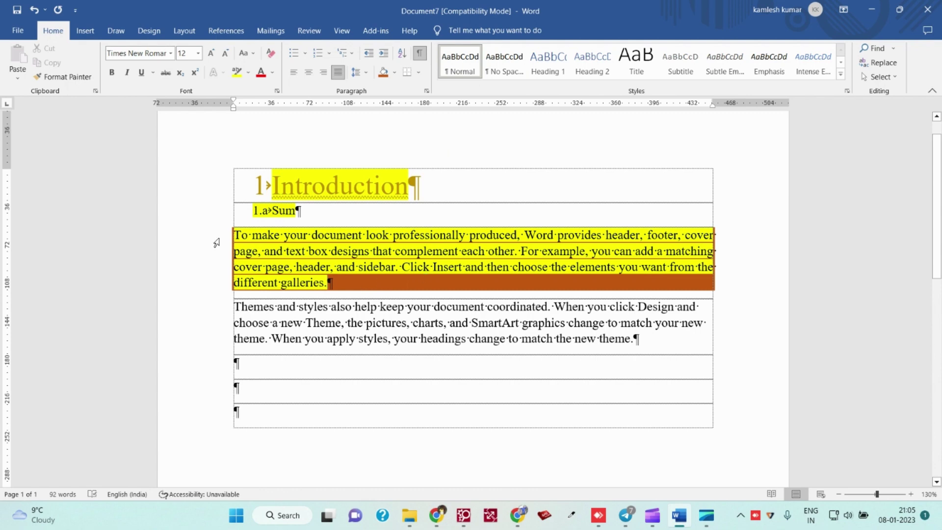
# - Highlight the words "make your document look professionally" in the first body paragraph in dark blue
pyautogui.keyDown('ctrl'); pyautogui.scroll(7, 216, 243); pyautogui.keyUp('ctrl')
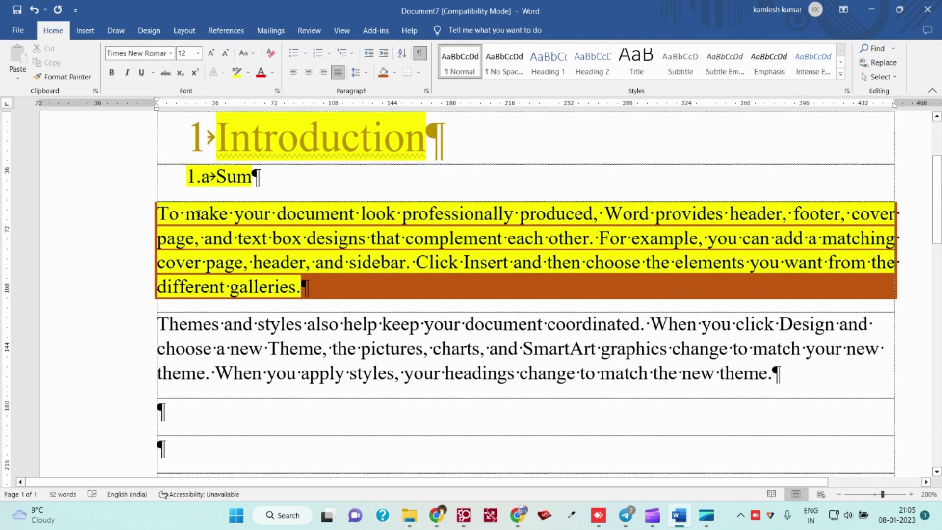
pyautogui.moveTo(199, 215); pyautogui.dragTo(518, 215)
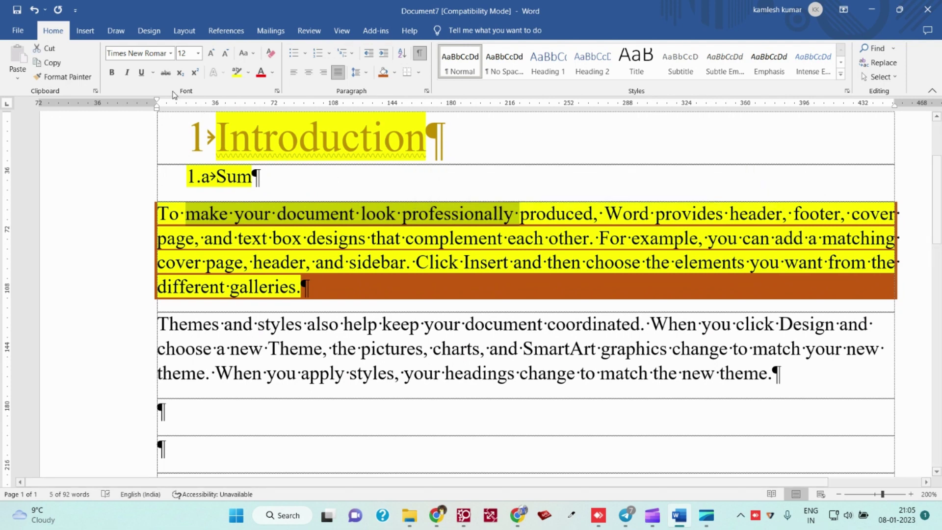
pyautogui.click(249, 76)
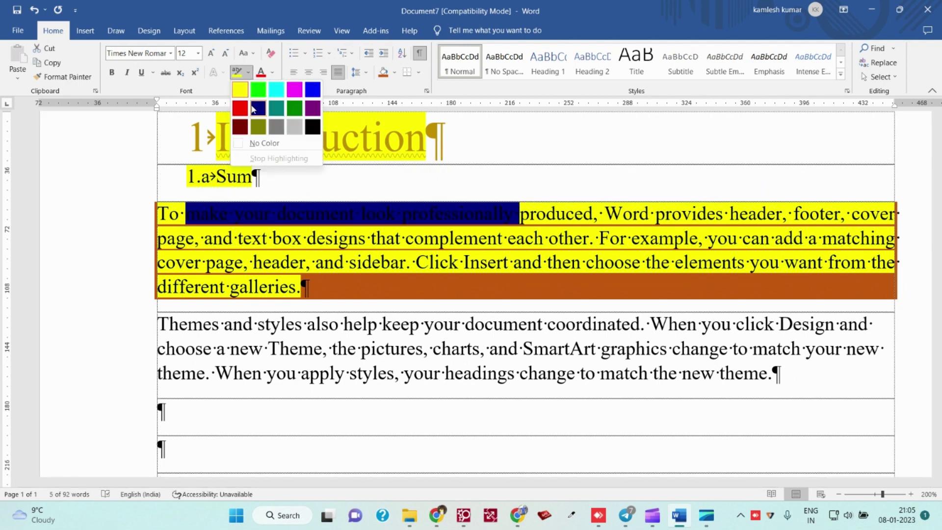
pyautogui.click(259, 108)
pyautogui.click(406, 239)
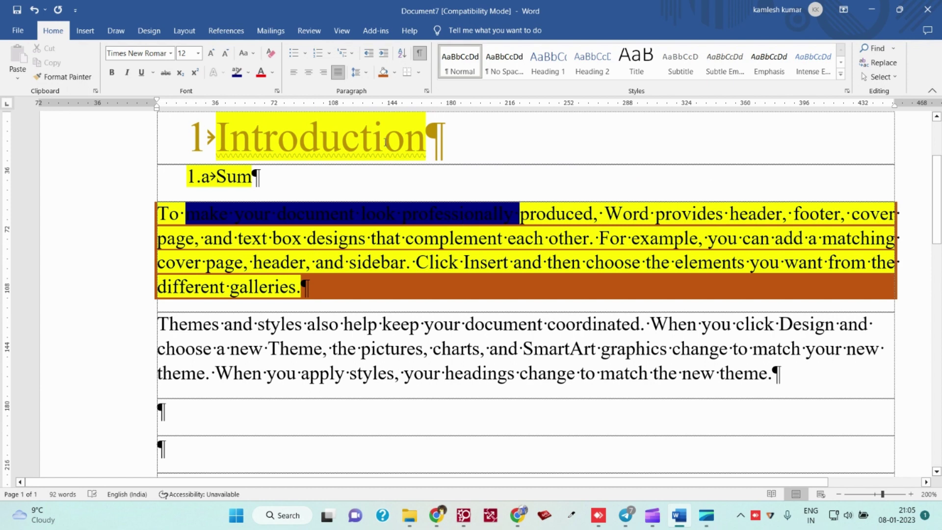
# - Compare the text highlighting with the paragraph shading in the first body paragraph
pyautogui.moveTo(516, 216); pyautogui.dragTo(192, 217)
pyautogui.click(185, 238)
pyautogui.moveTo(254, 263); pyautogui.dragTo(152, 207)
pyautogui.click(289, 303)
pyautogui.tripleClick(323, 284)
pyautogui.scroll(-2, 402, 281)
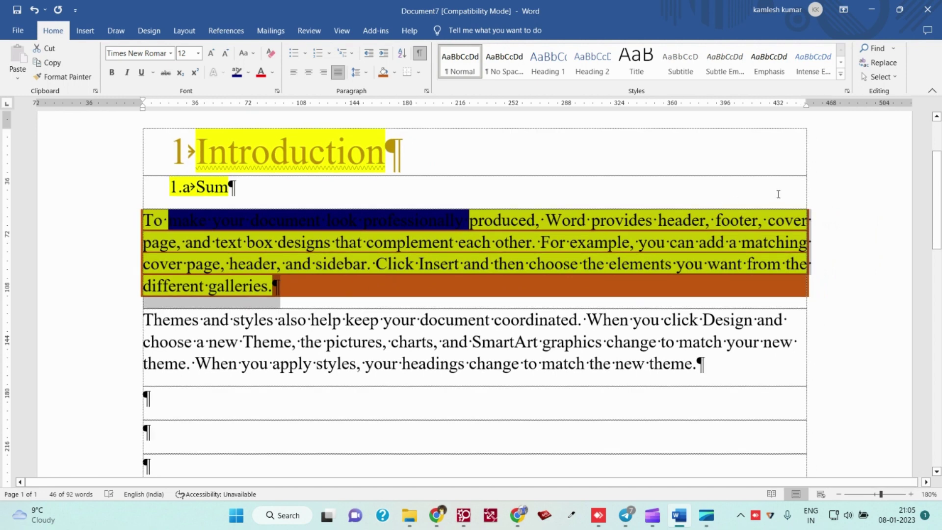
pyautogui.click(778, 227)
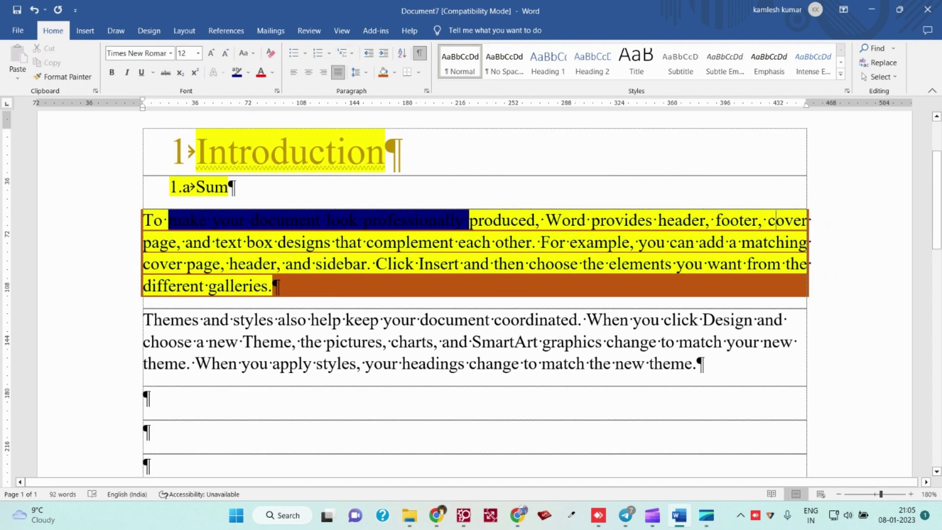
# - Set the first body paragraph's spacing before and after to 10 pt
pyautogui.click(512, 223)
pyautogui.click(427, 91)
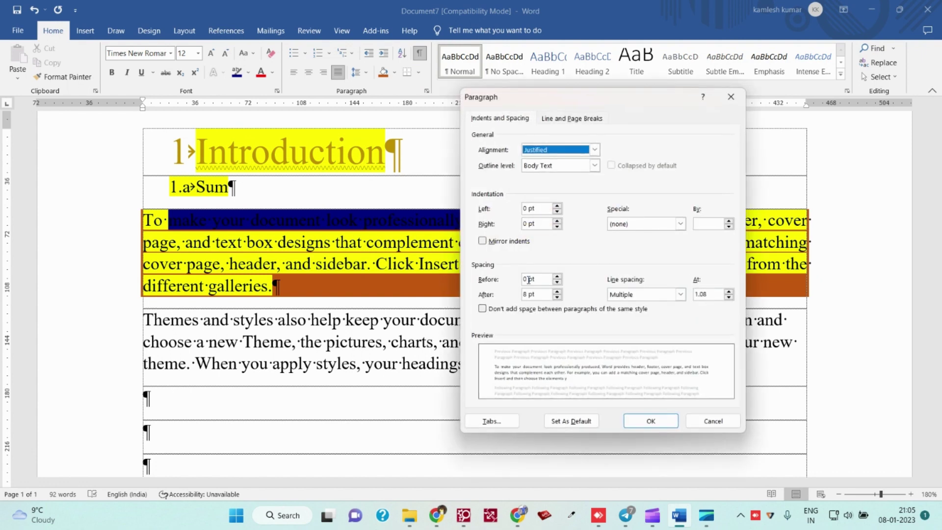
pyautogui.moveTo(529, 280); pyautogui.dragTo(484, 285)
pyautogui.write('10')
pyautogui.press('Tab')
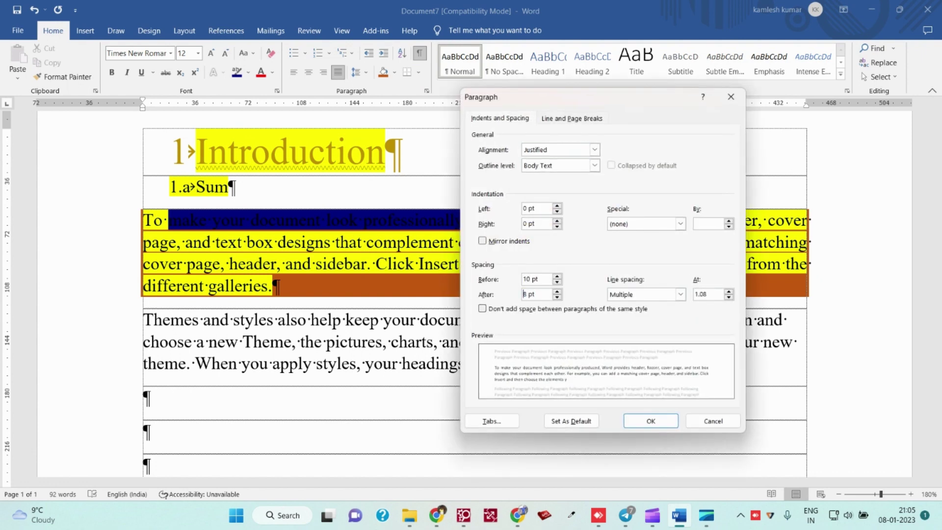
pyautogui.write('10')
pyautogui.press('Return')
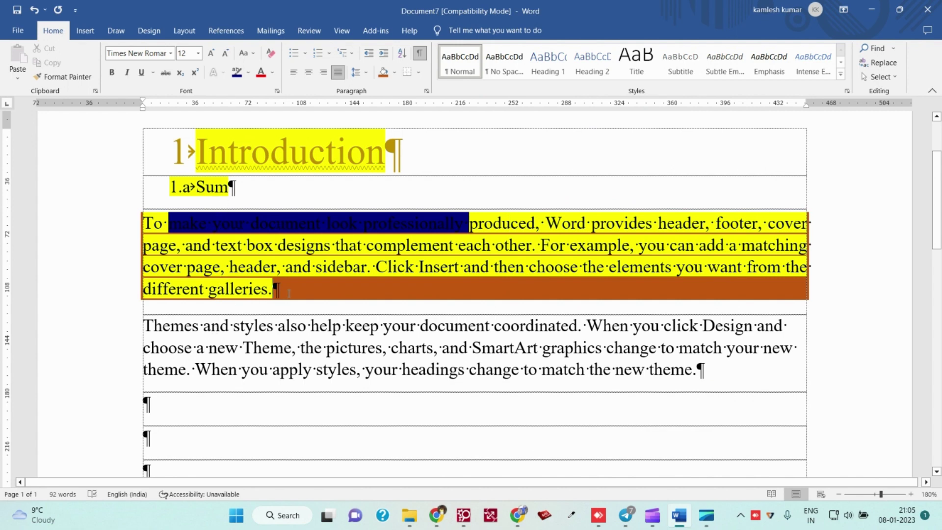
# - Examine the extent of the first body paragraph and the spacing above and below it
pyautogui.moveTo(289, 293); pyautogui.dragTo(145, 223)
pyautogui.click(127, 224)
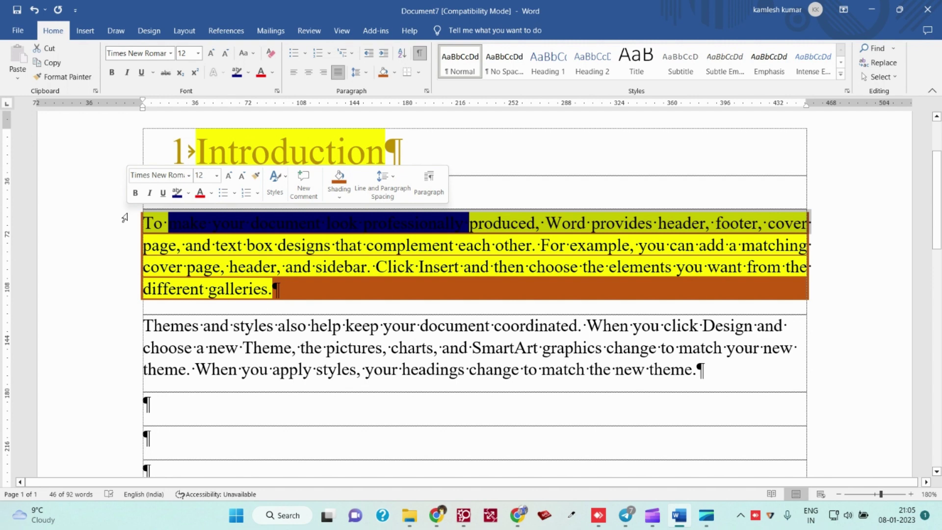
pyautogui.doubleClick(129, 290)
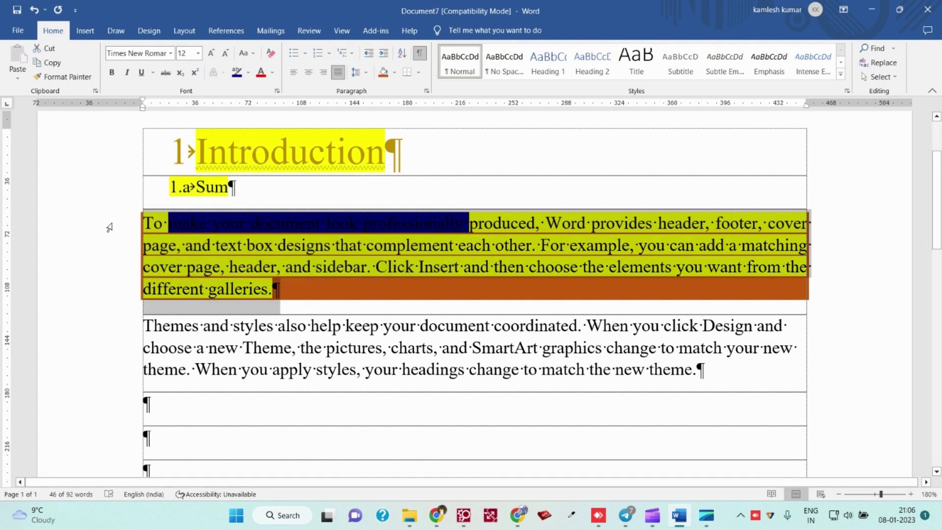
pyautogui.click(563, 223)
pyautogui.click(448, 245)
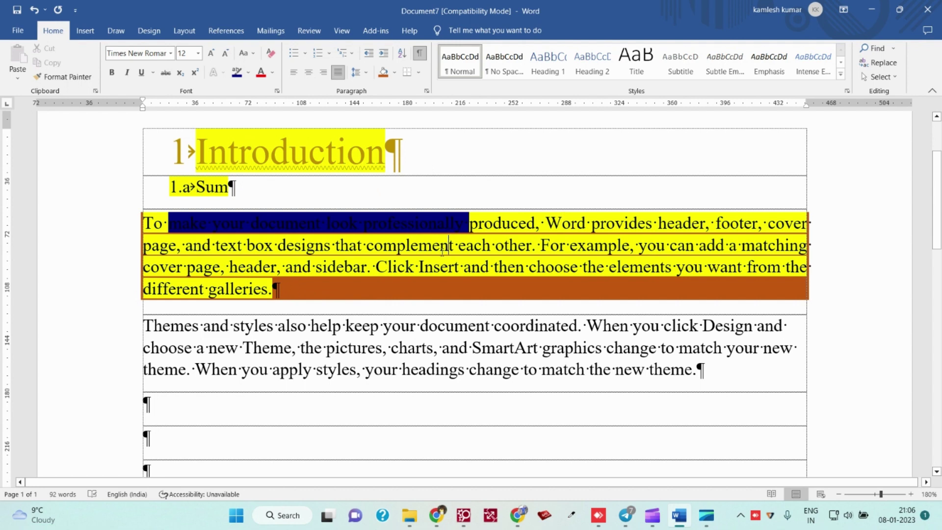
pyautogui.click(441, 248)
pyautogui.click(424, 266)
pyautogui.moveTo(124, 227); pyautogui.dragTo(144, 294)
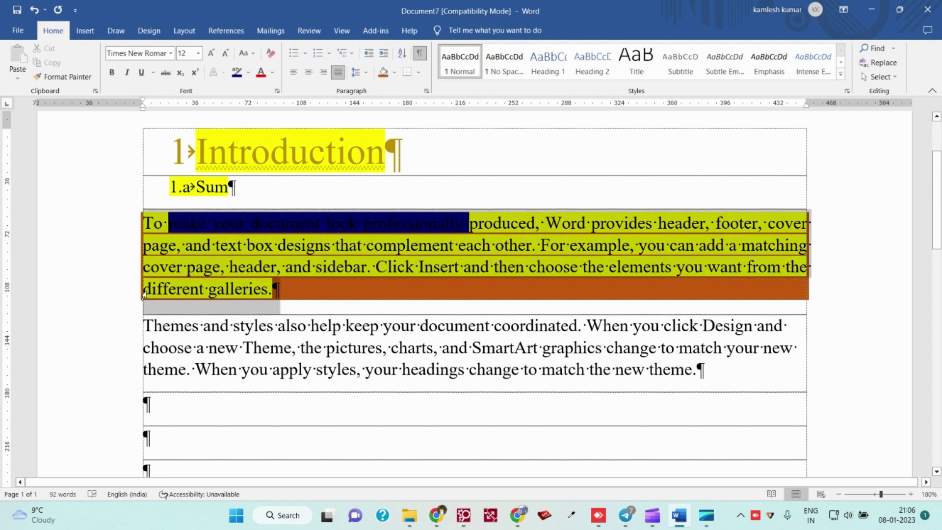
pyautogui.click(275, 289)
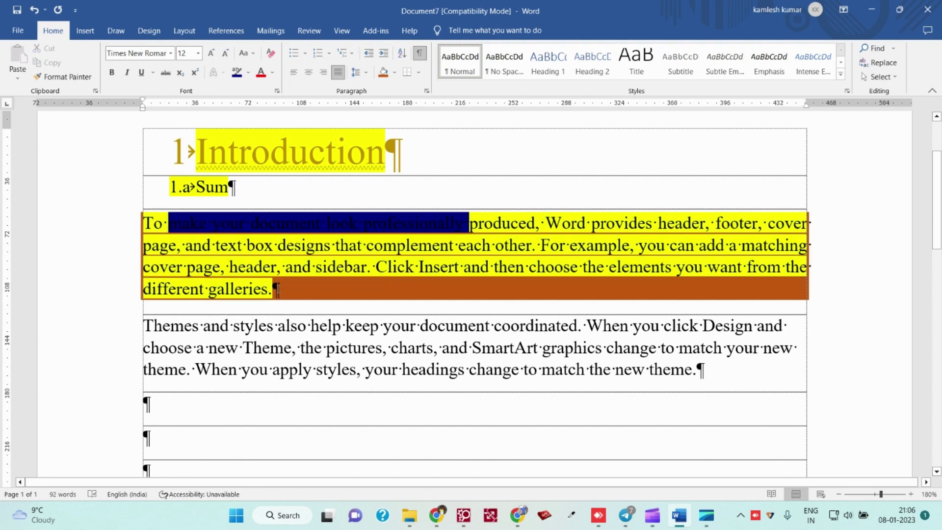
pyautogui.scroll(-2, 275, 289)
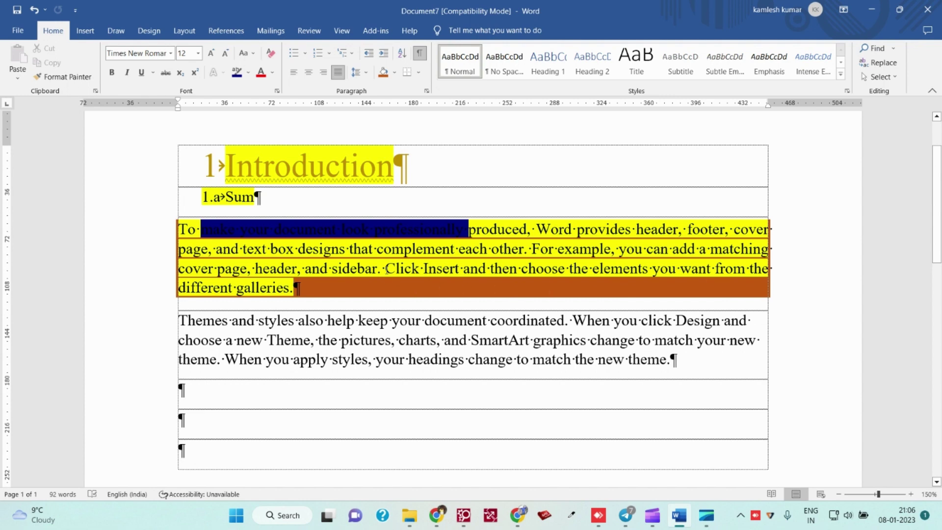
# - Apply near-black shading to the whole first body paragraph
pyautogui.scroll(-1, 387, 269)
pyautogui.tripleClick(338, 292)
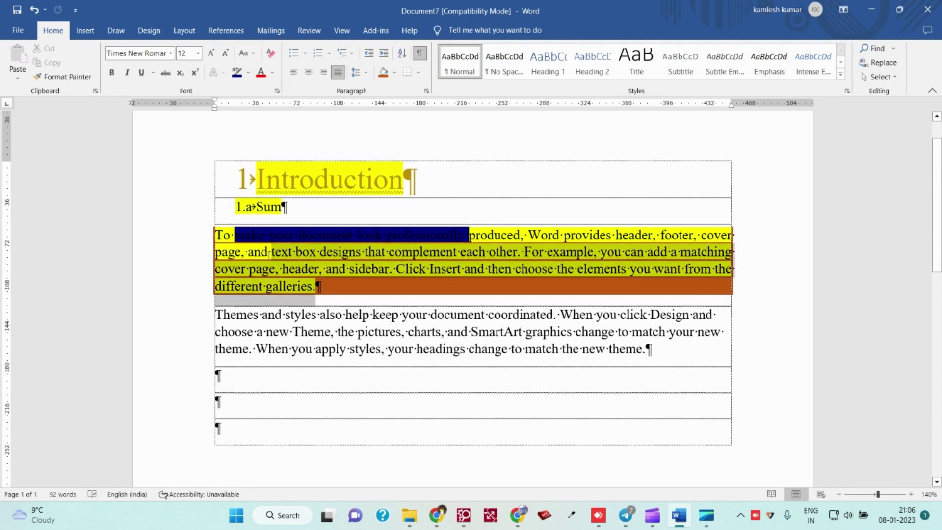
pyautogui.click(395, 73)
pyautogui.click(395, 137)
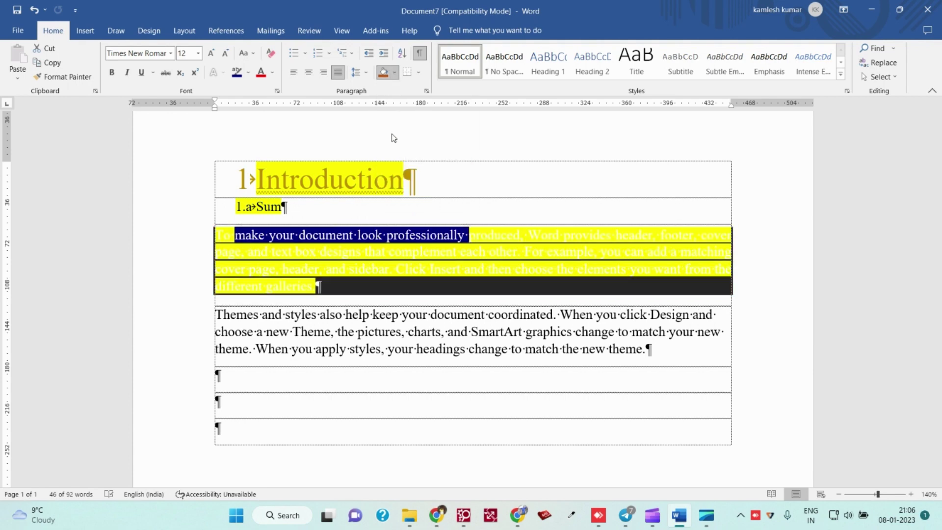
pyautogui.click(394, 280)
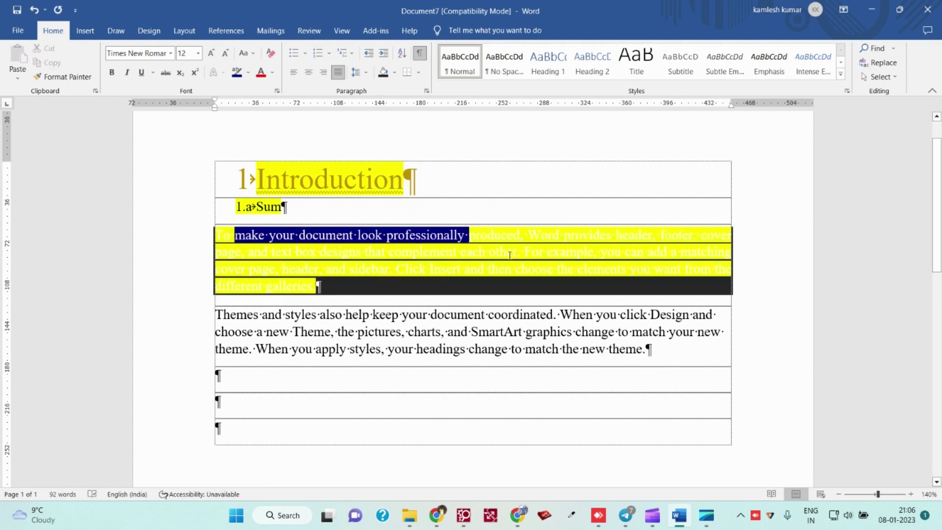
# - Apply the All Borders option to the first body paragraph
pyautogui.keyDown('ctrl'); pyautogui.scroll(8, 510, 256); pyautogui.keyUp('ctrl')
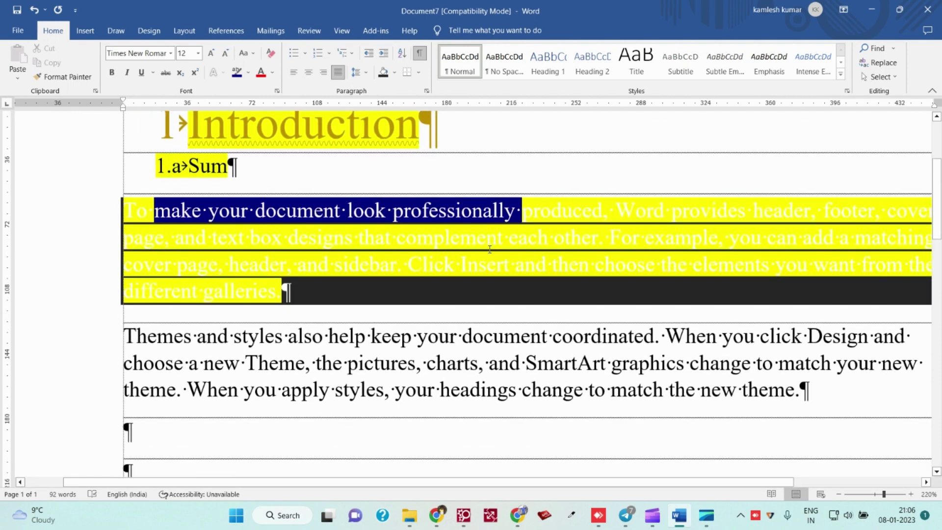
pyautogui.keyDown('ctrl'); pyautogui.scroll(-6, 499, 246); pyautogui.keyUp('ctrl')
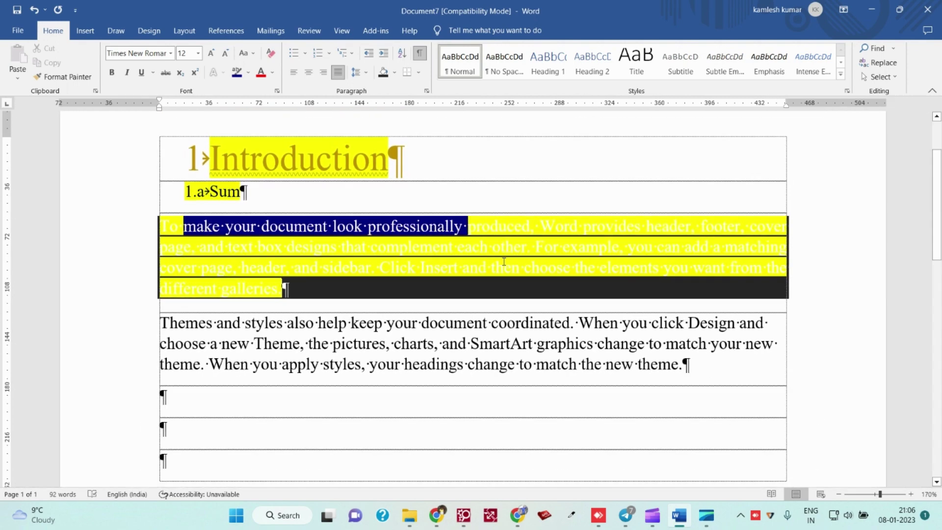
pyautogui.keyDown('ctrl'); pyautogui.scroll(-2, 474, 266); pyautogui.keyUp('ctrl')
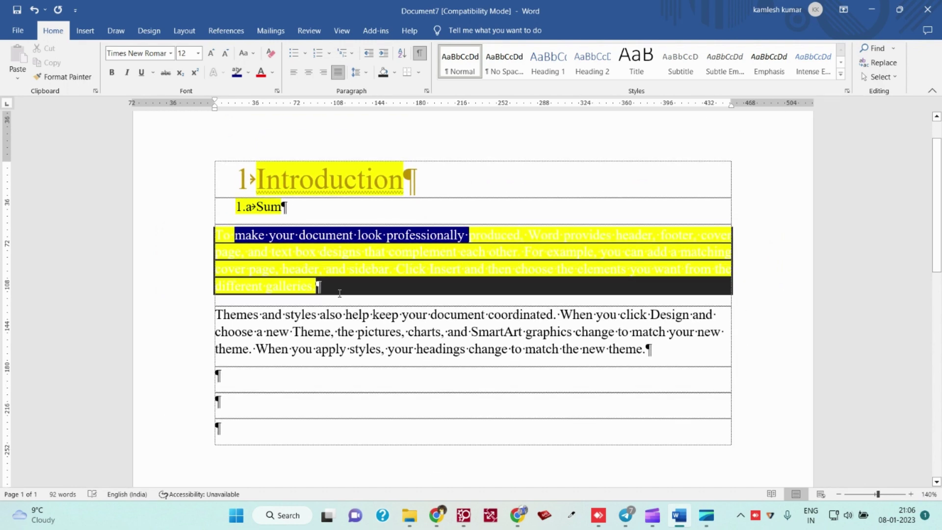
pyautogui.click(419, 72)
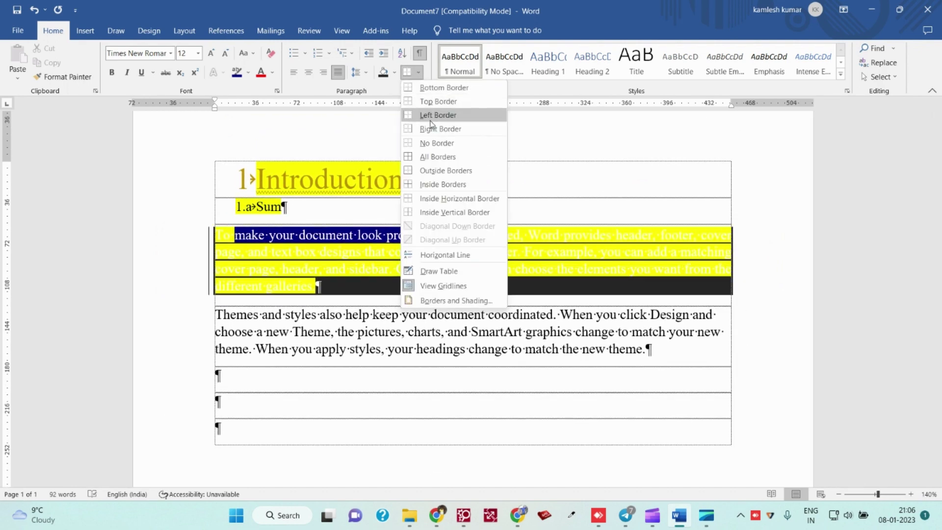
pyautogui.click(431, 158)
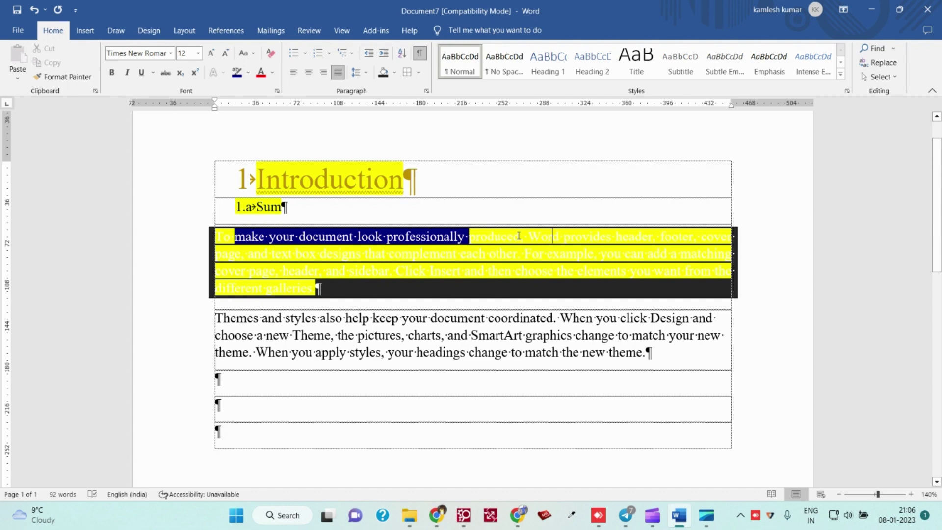
# - Clear the top, bottom, left and right borders of the first body paragraph in the Borders and Shading settings
pyautogui.click(419, 72)
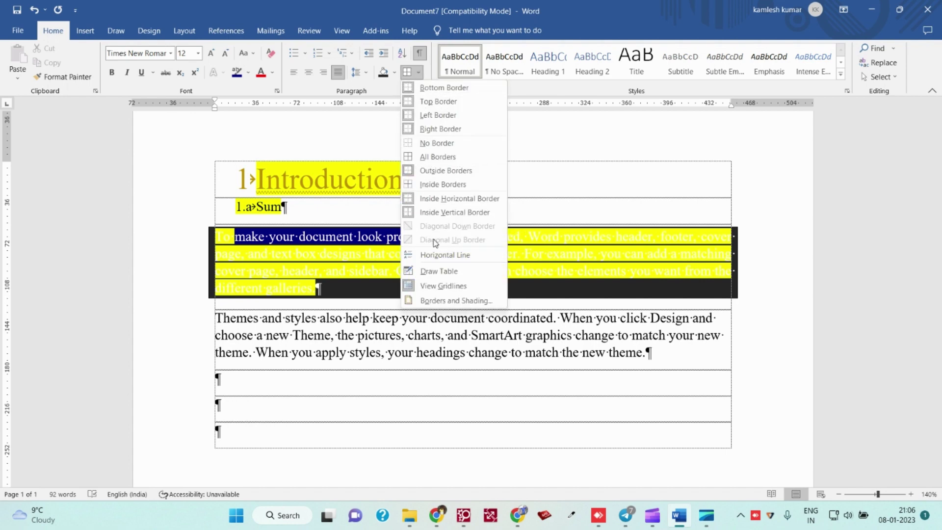
pyautogui.click(444, 301)
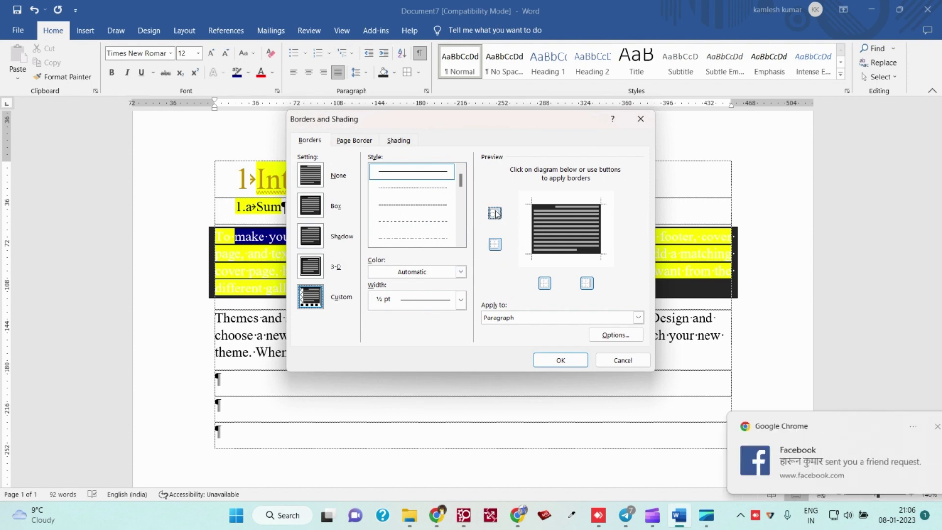
pyautogui.click(496, 213)
pyautogui.click(497, 244)
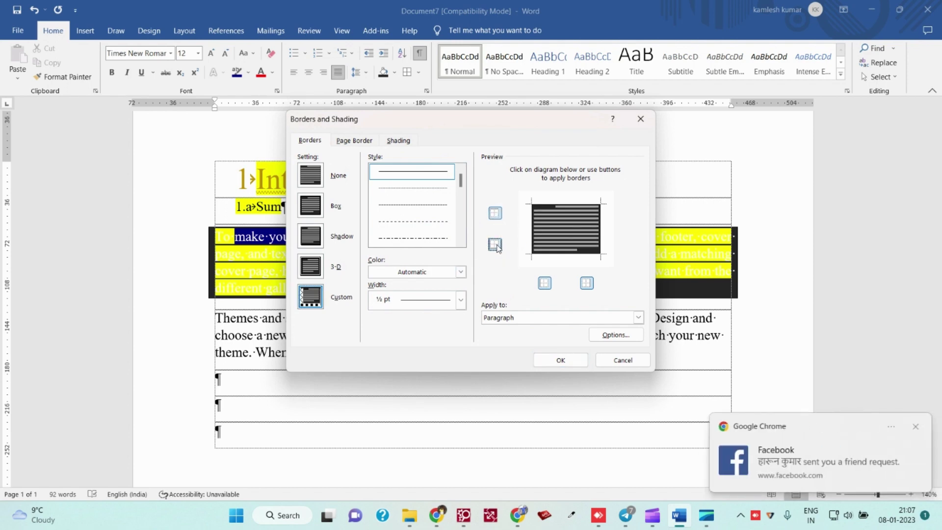
pyautogui.click(545, 284)
pyautogui.click(587, 284)
# - Apply a solid green 3 pt border to all four sides of the first body paragraph
pyautogui.click(427, 273)
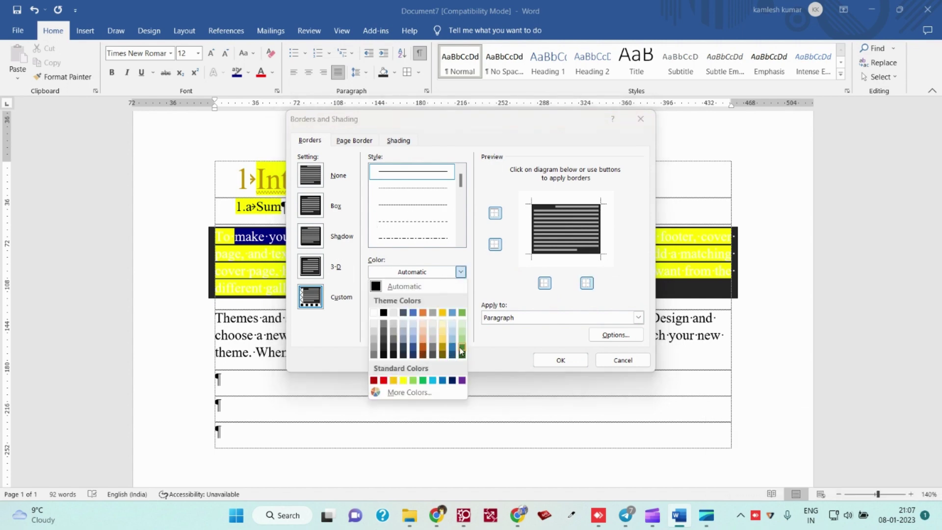
pyautogui.click(462, 351)
pyautogui.click(461, 300)
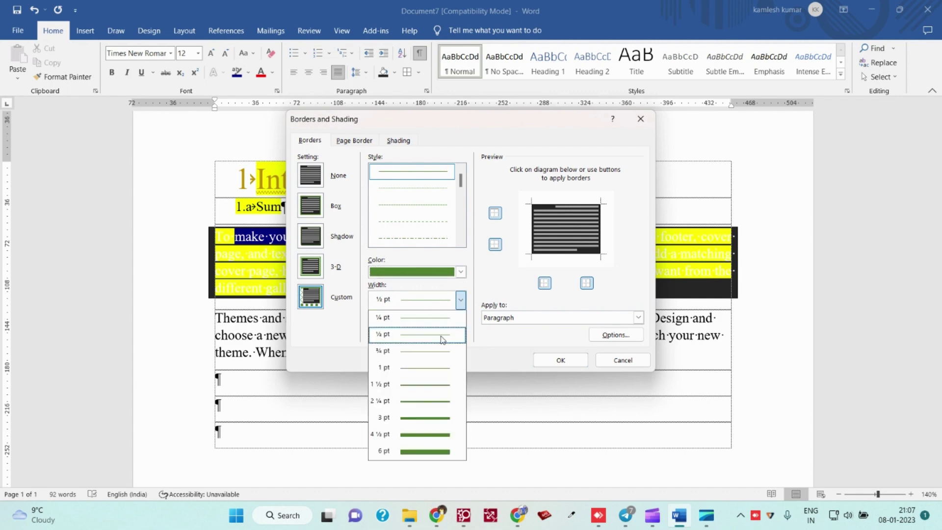
pyautogui.click(420, 425)
pyautogui.click(495, 244)
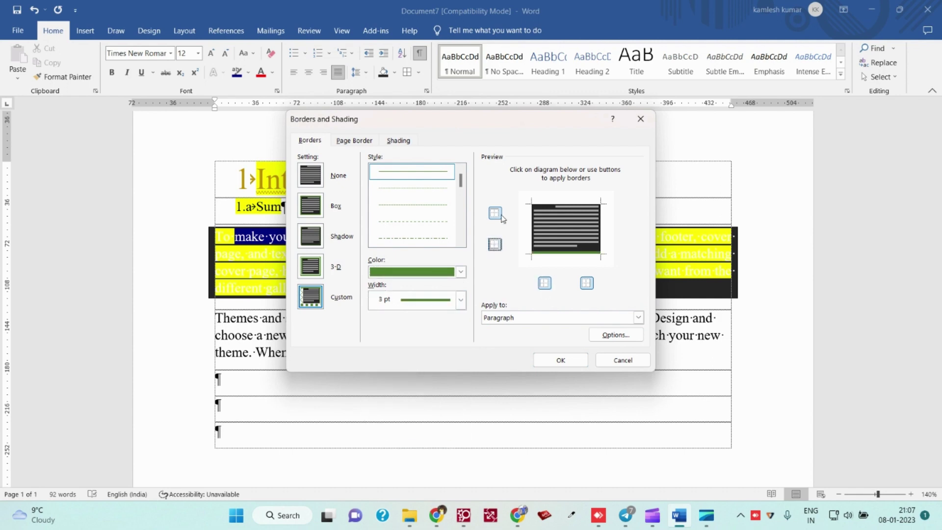
pyautogui.click(496, 213)
pyautogui.click(545, 284)
pyautogui.click(587, 284)
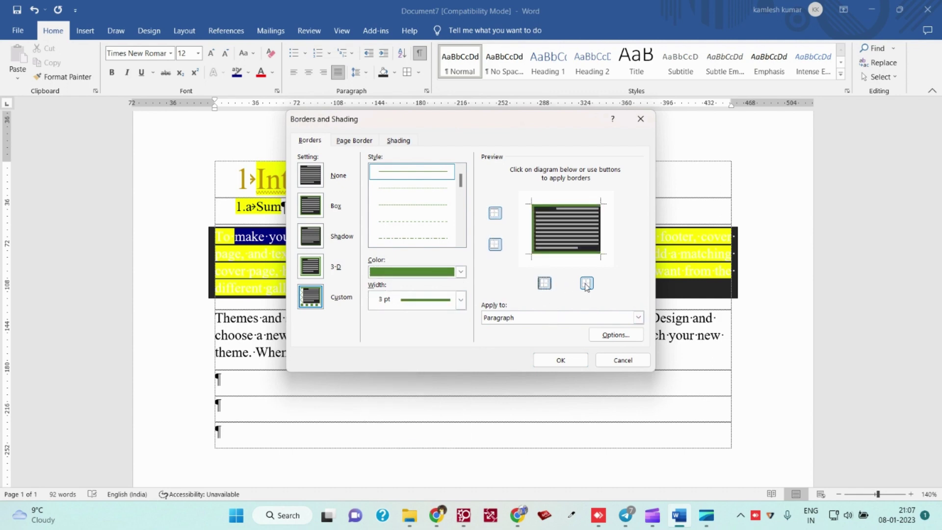
pyautogui.click(561, 360)
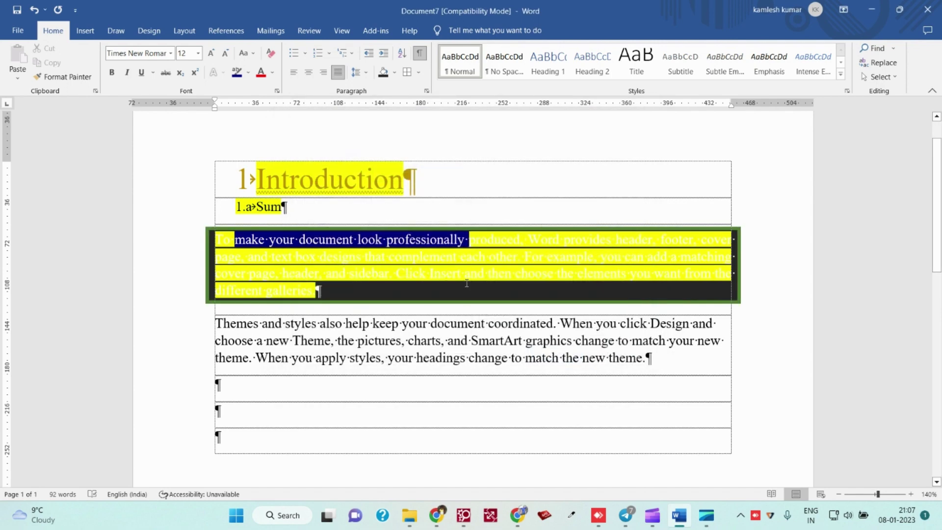
# - Change the first body paragraph's shading to standard orange
pyautogui.scroll(4, 467, 283)
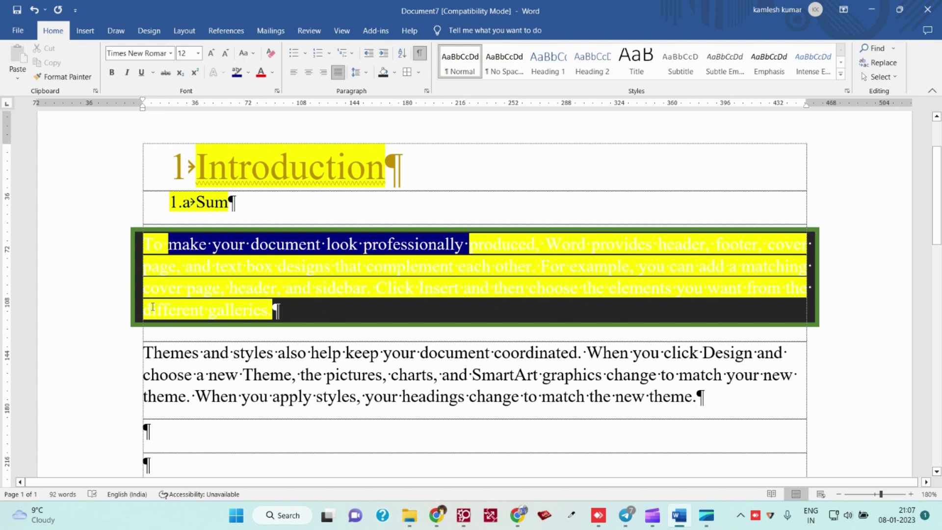
pyautogui.keyDown('ctrl'); pyautogui.scroll(-3, 153, 307); pyautogui.keyUp('ctrl')
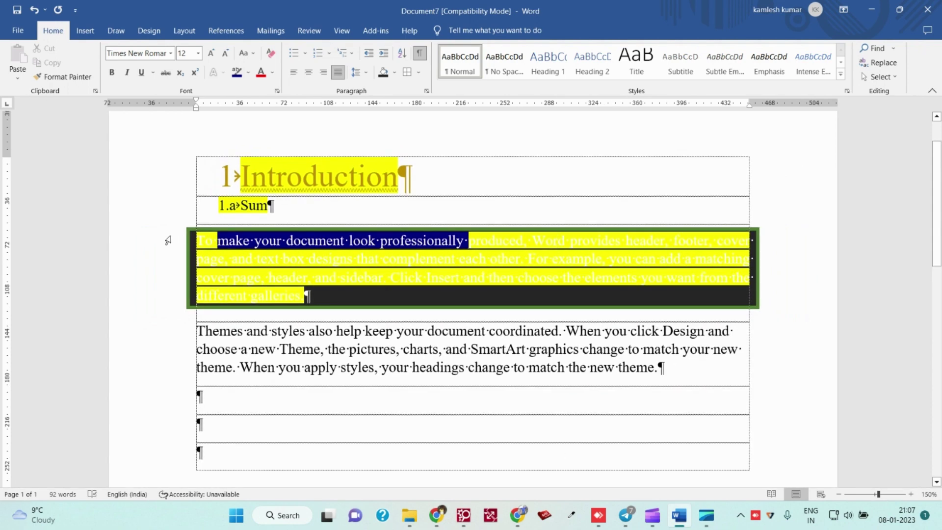
pyautogui.keyDown('ctrl'); pyautogui.scroll(-1, 167, 240); pyautogui.keyUp('ctrl')
pyautogui.click(420, 72)
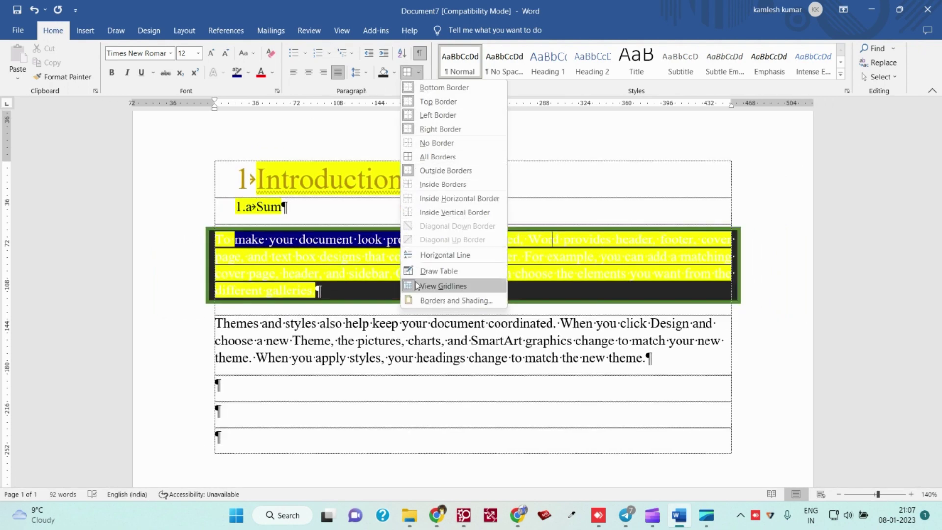
pyautogui.click(327, 264)
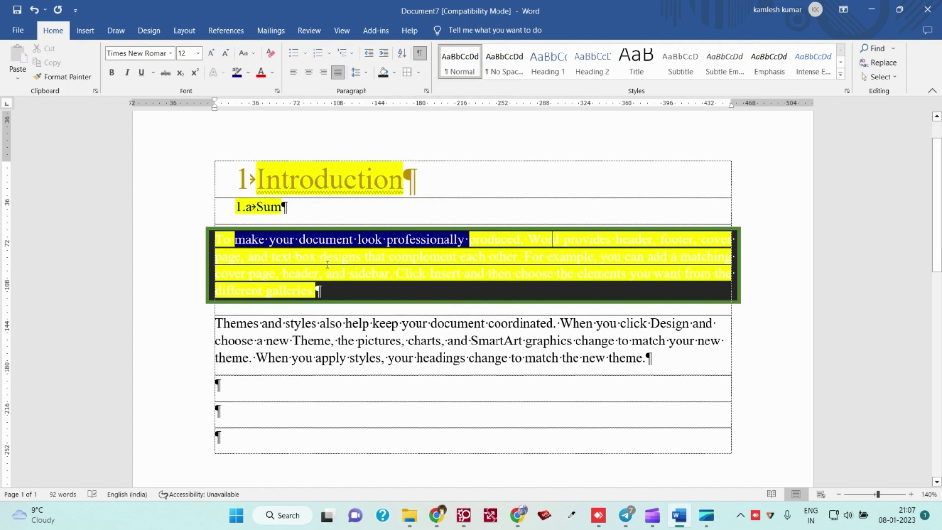
pyautogui.click(395, 73)
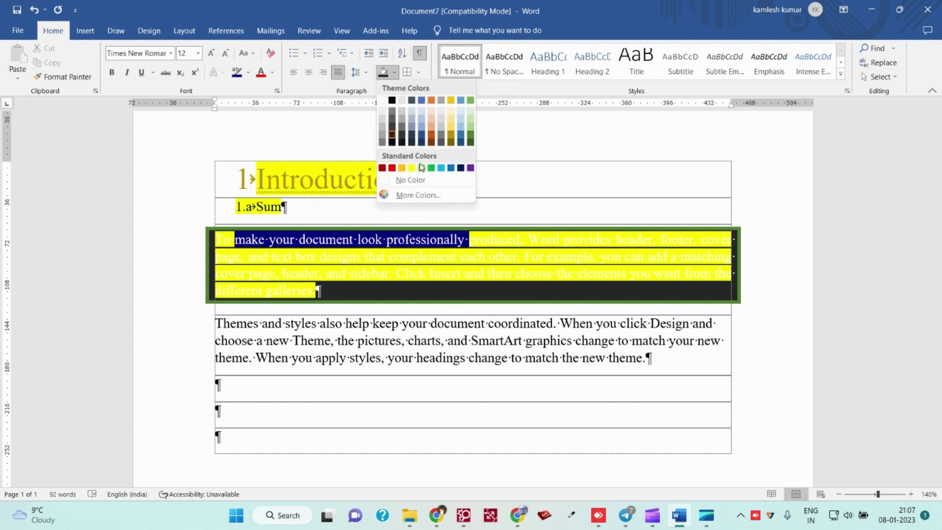
pyautogui.click(402, 168)
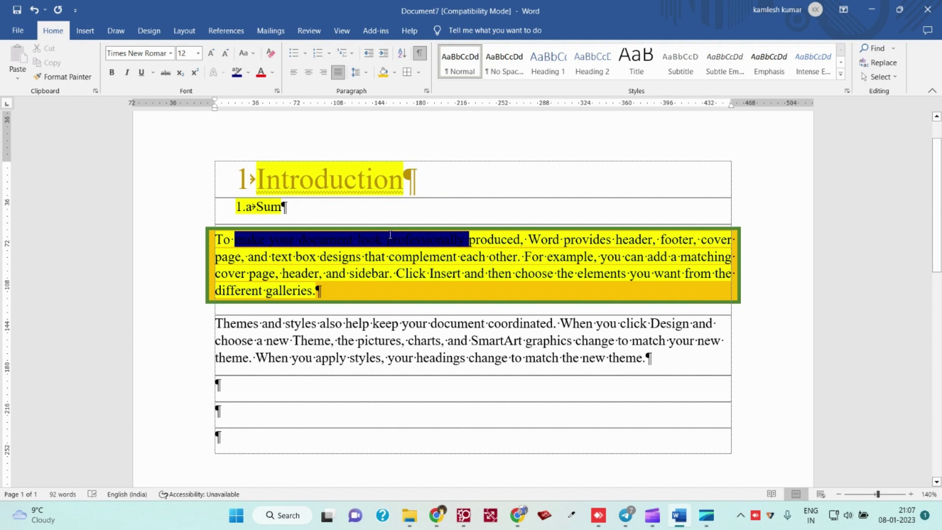
pyautogui.click(419, 73)
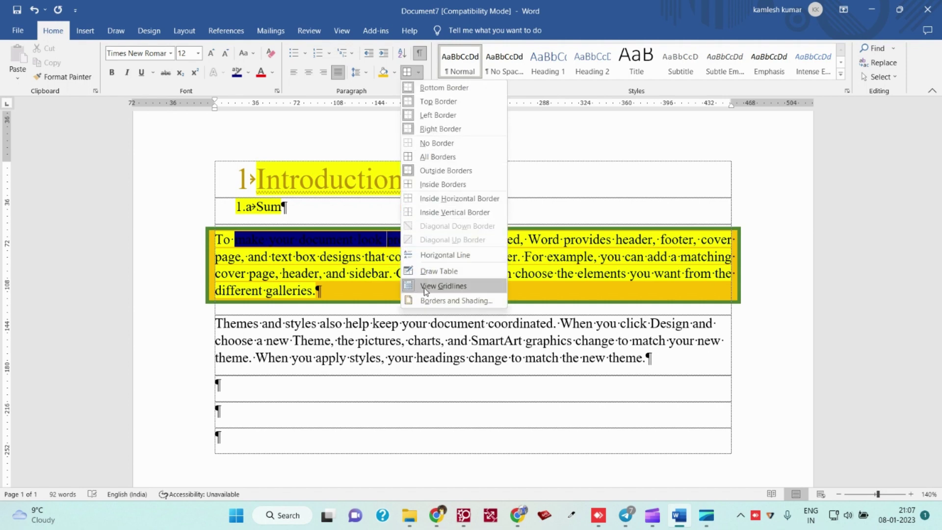
pyautogui.click(560, 240)
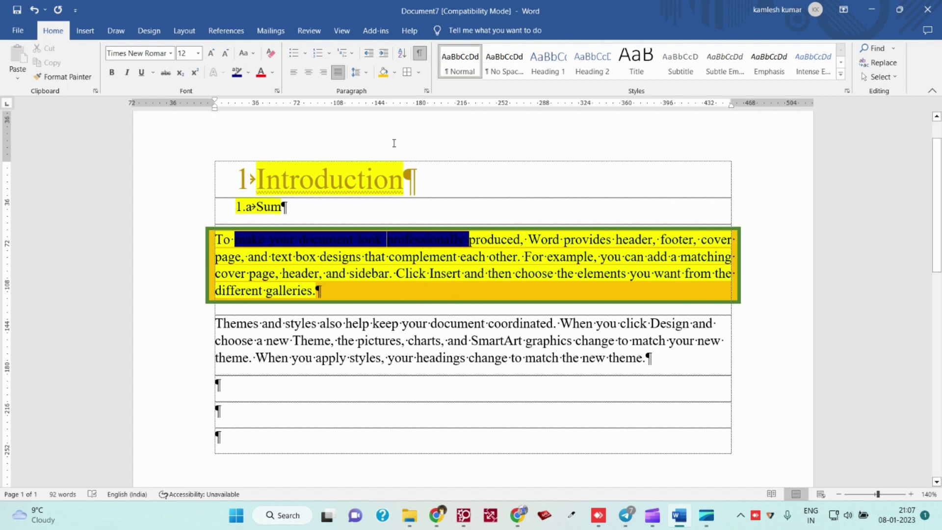
pyautogui.keyDown('ctrl'); pyautogui.scroll(-2, 274, 221); pyautogui.keyUp('ctrl')
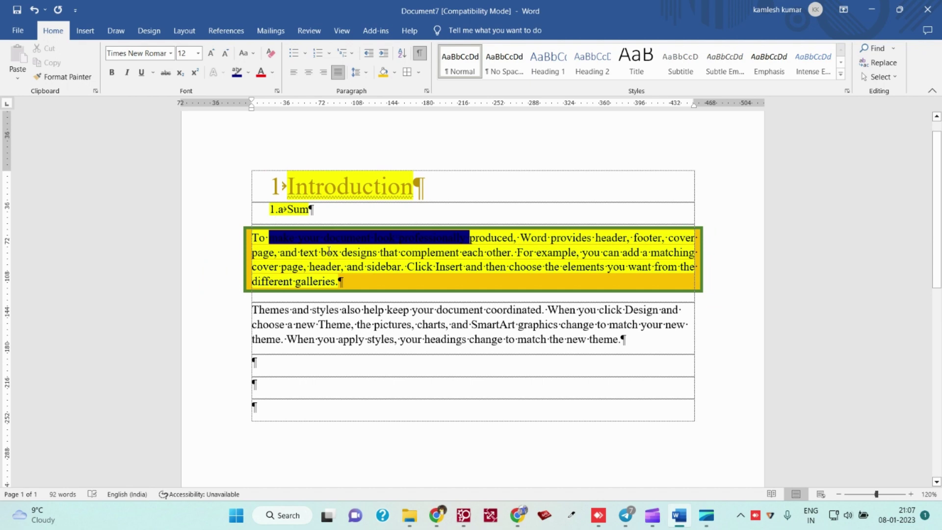
pyautogui.keyDown('ctrl'); pyautogui.scroll(-1, 328, 251); pyautogui.keyUp('ctrl')
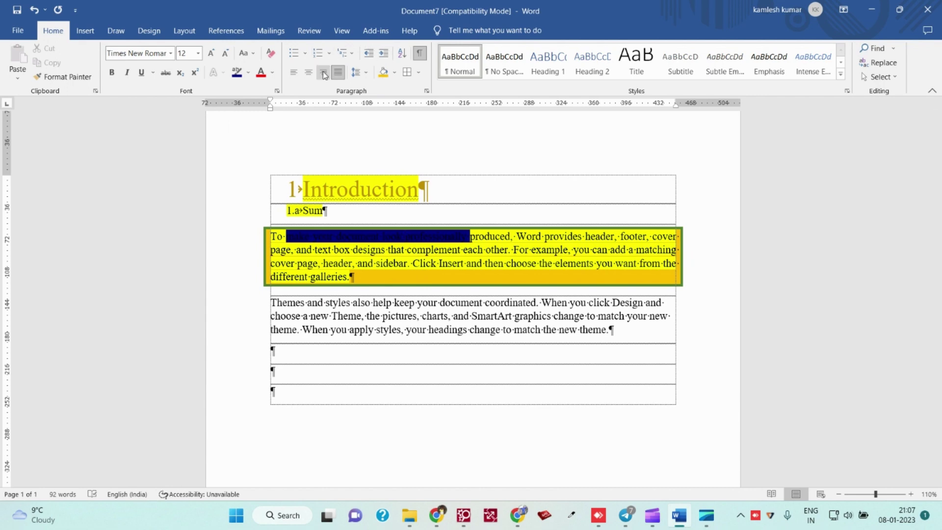
# - Review the first body paragraph's alignment, indentation and spacing settings without changing them
pyautogui.click(425, 91)
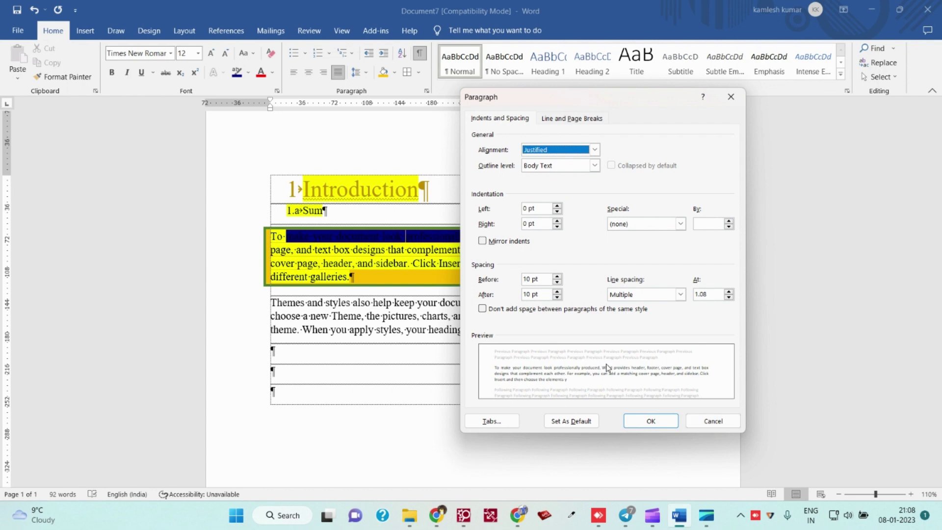
pyautogui.click(704, 421)
pyautogui.scroll(-2, 285, 248)
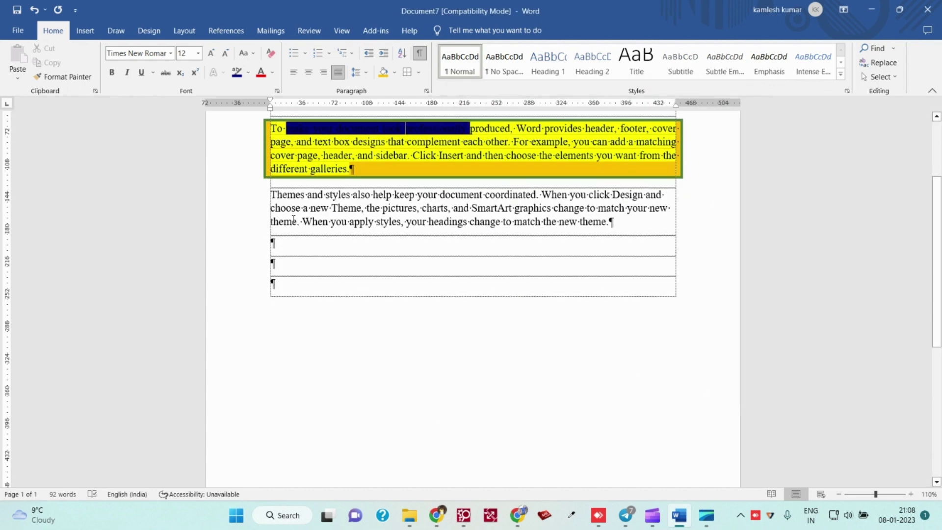
pyautogui.keyDown('ctrl'); pyautogui.scroll(-1, 304, 250); pyautogui.keyUp('ctrl')
pyautogui.scroll(2, 319, 252)
pyautogui.scroll(-1, 327, 253)
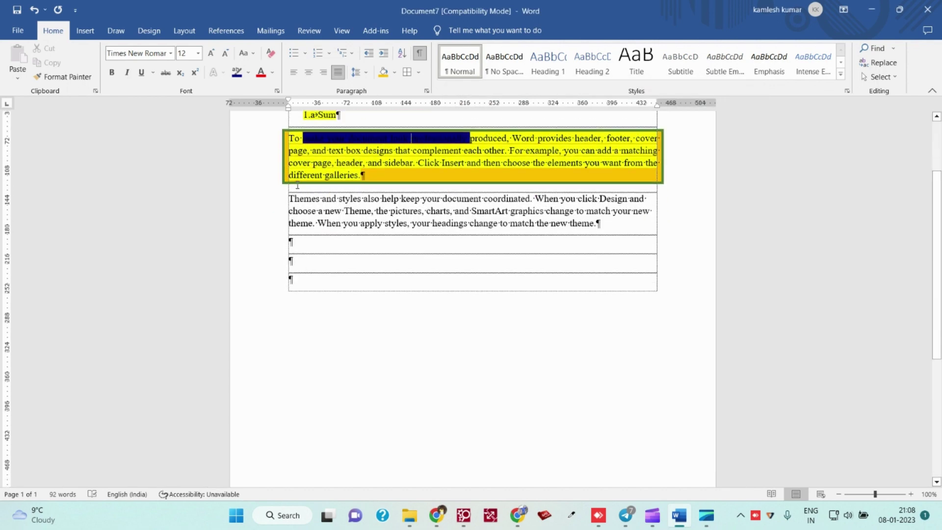
# - Insert an empty paragraph above the second body paragraph, then delete it
pyautogui.press('Down')
pyautogui.hotkey('ctrl', 'shift', 'Down')
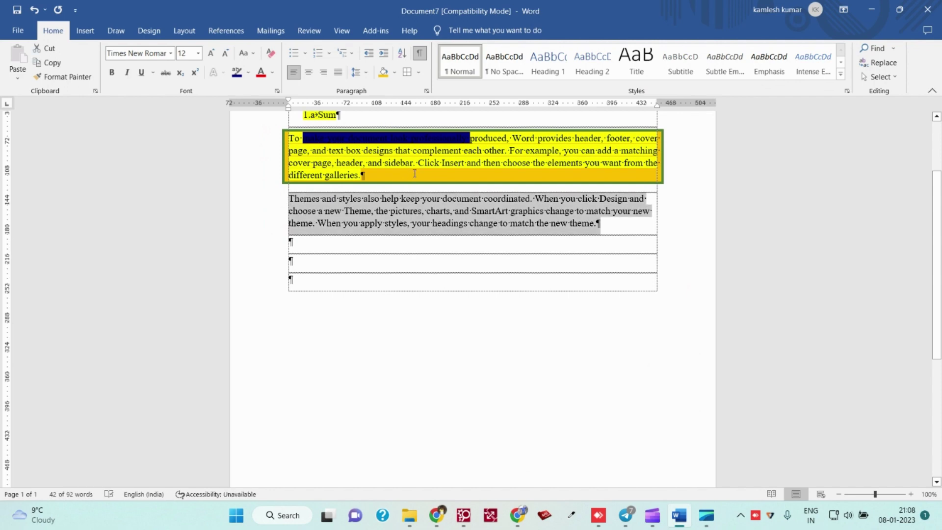
pyautogui.scroll(3, 368, 255)
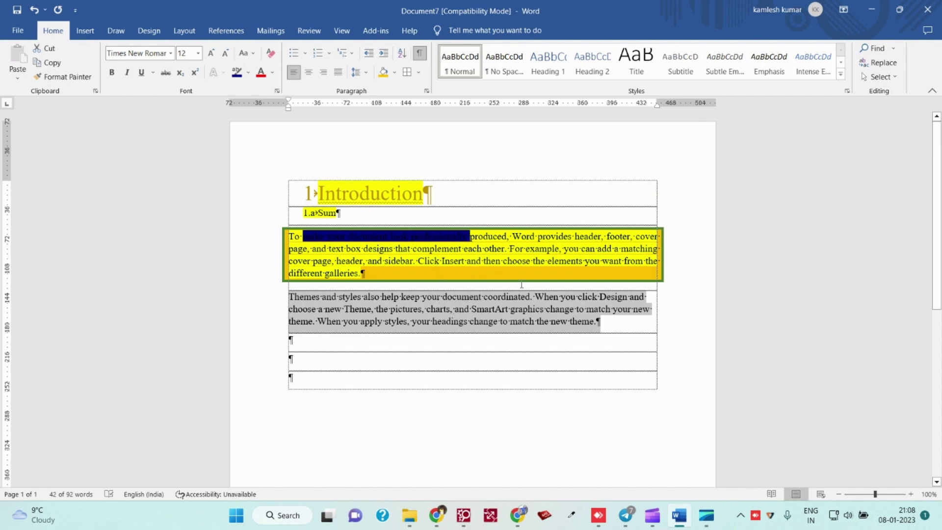
pyautogui.click(328, 314)
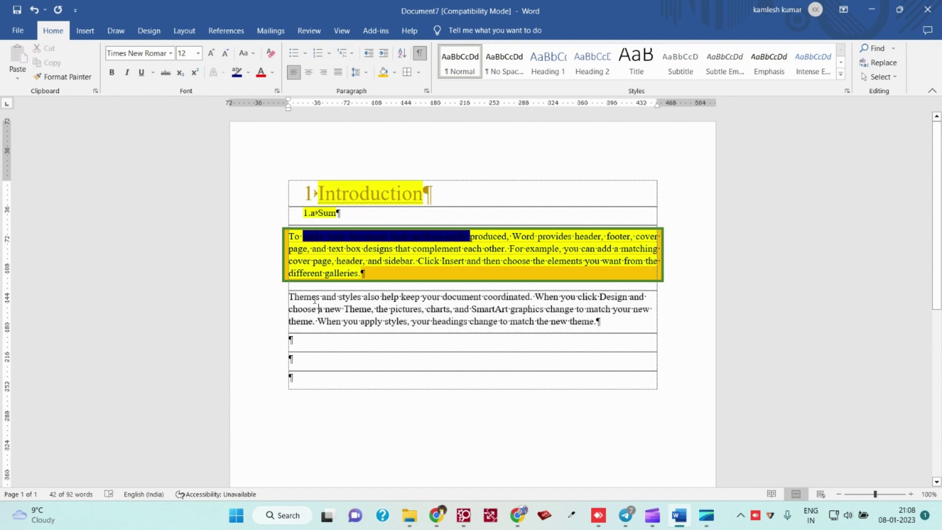
pyautogui.press('Return')
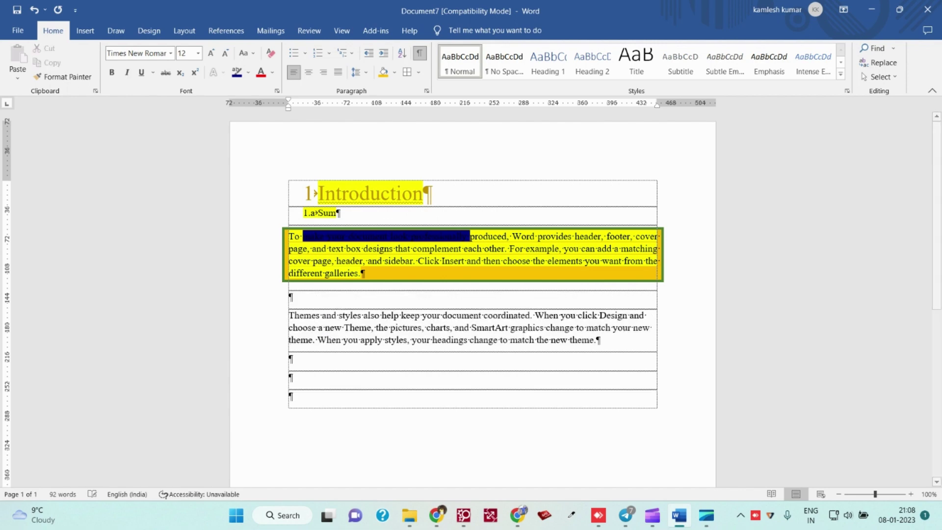
pyautogui.doubleClick(298, 301)
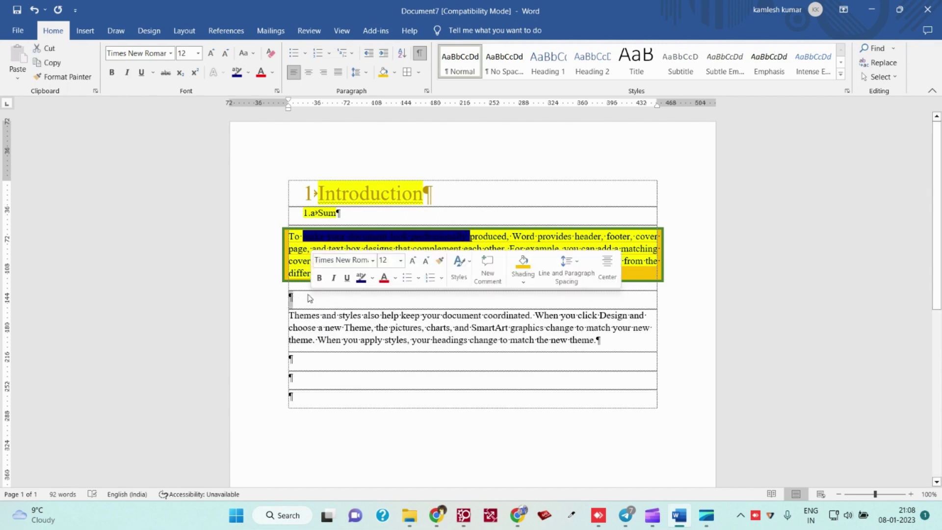
pyautogui.press('Delete')
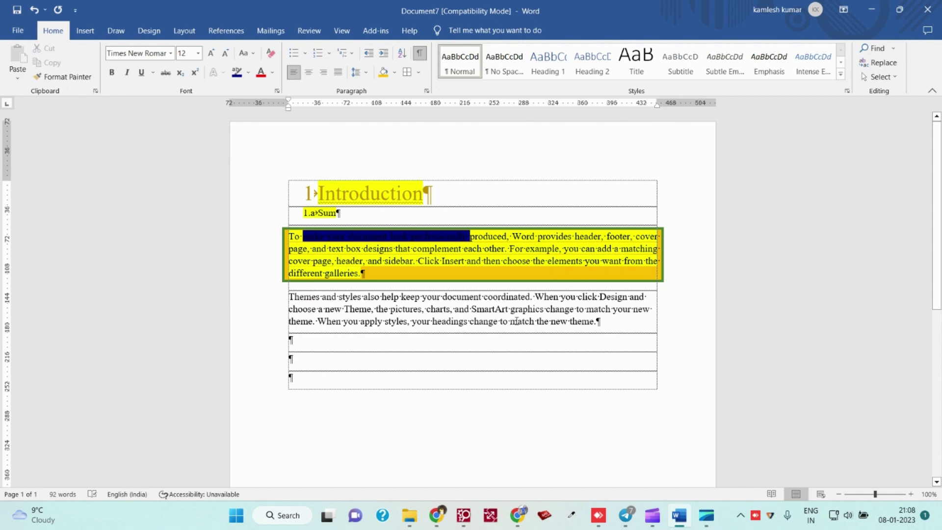
# - Set the second body paragraph's left and right indents to 20 pt, with the special indent at none
pyautogui.tripleClick(611, 325)
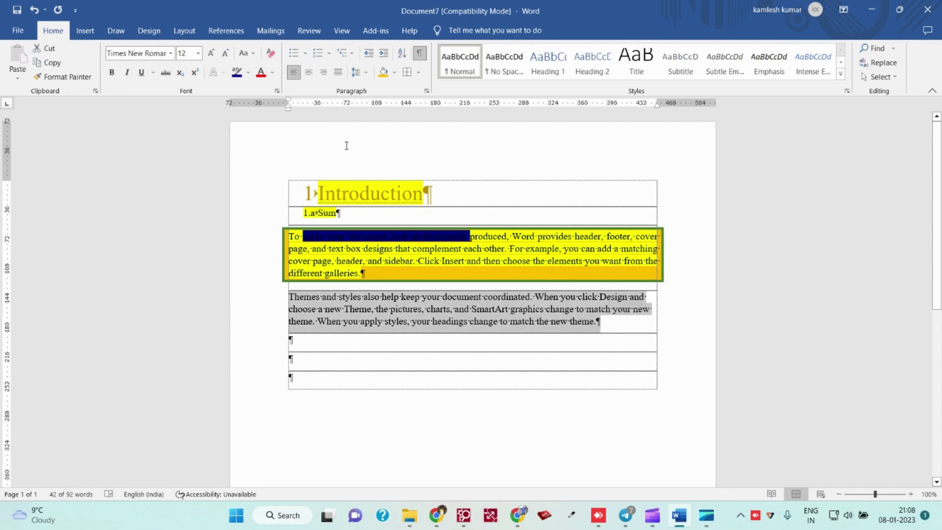
pyautogui.click(427, 91)
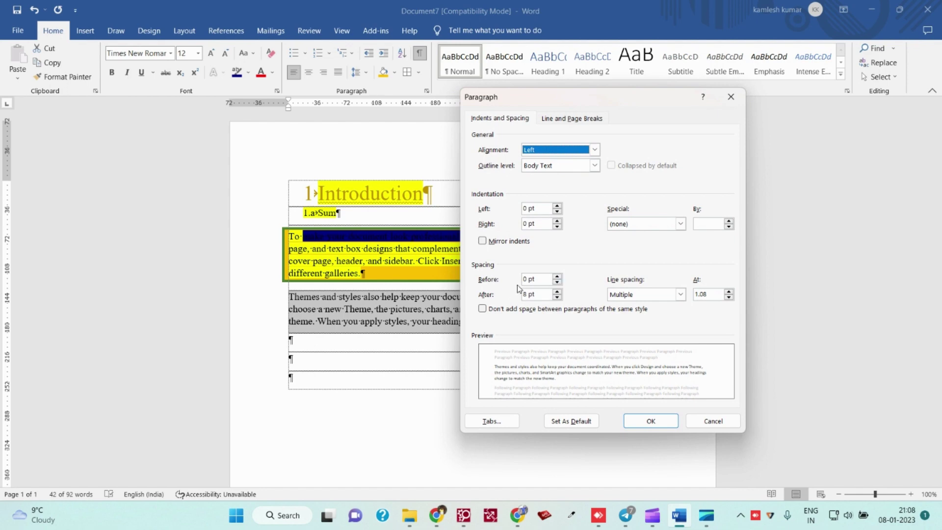
pyautogui.click(526, 209)
pyautogui.click(524, 224)
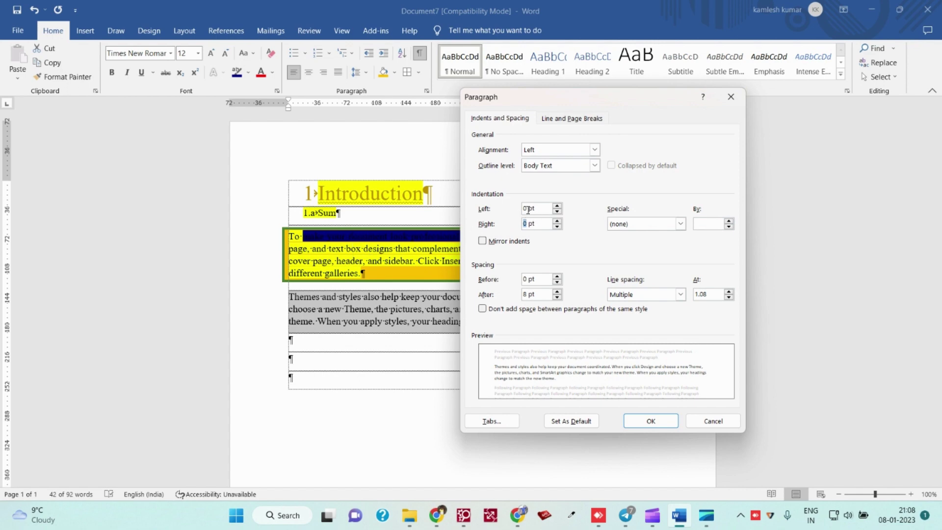
pyautogui.hotkey('shift', 'Tab')
pyautogui.moveTo(652, 93); pyautogui.dragTo(858, 129)
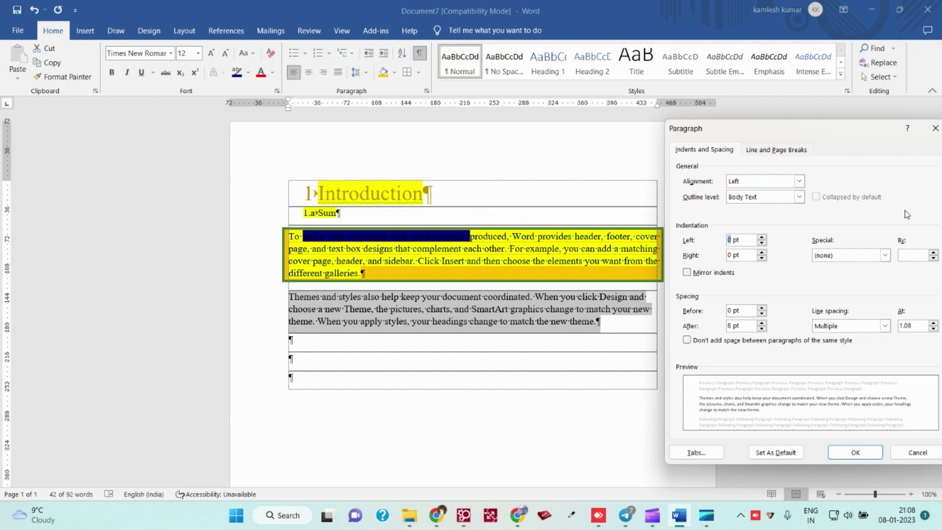
pyautogui.write('20')
pyautogui.press('Tab')
pyautogui.write('20')
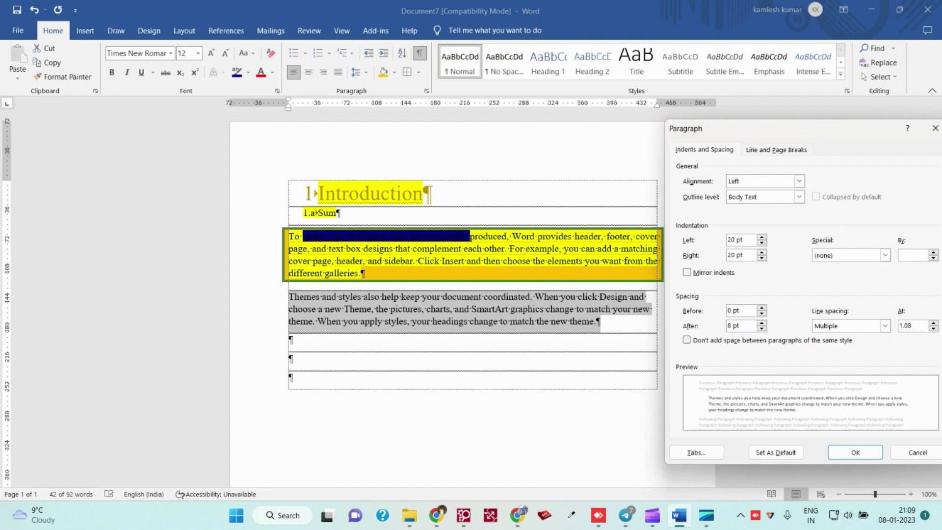
pyautogui.press('Tab')
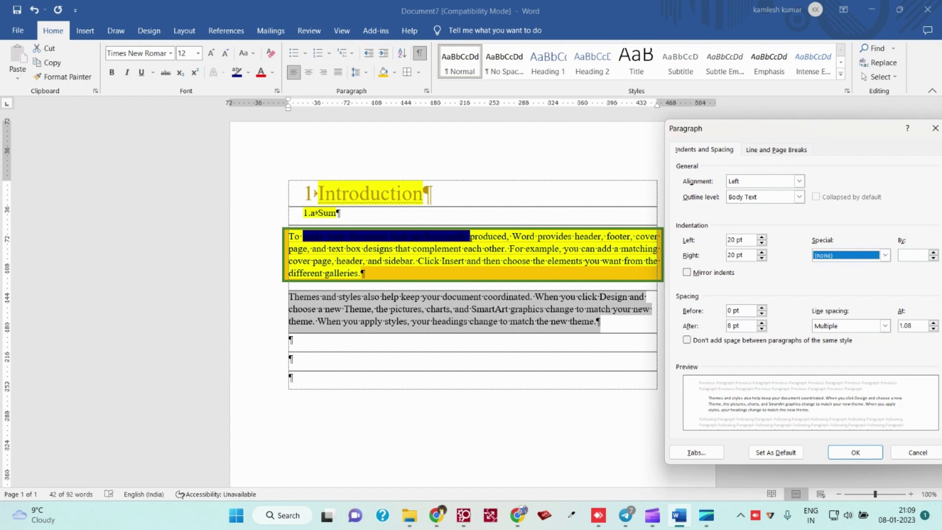
pyautogui.click(830, 256)
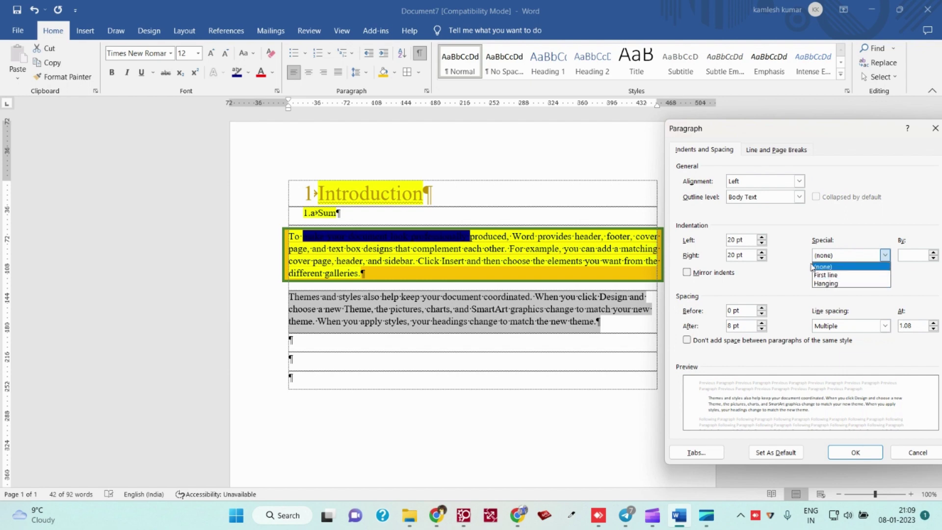
pyautogui.click(824, 267)
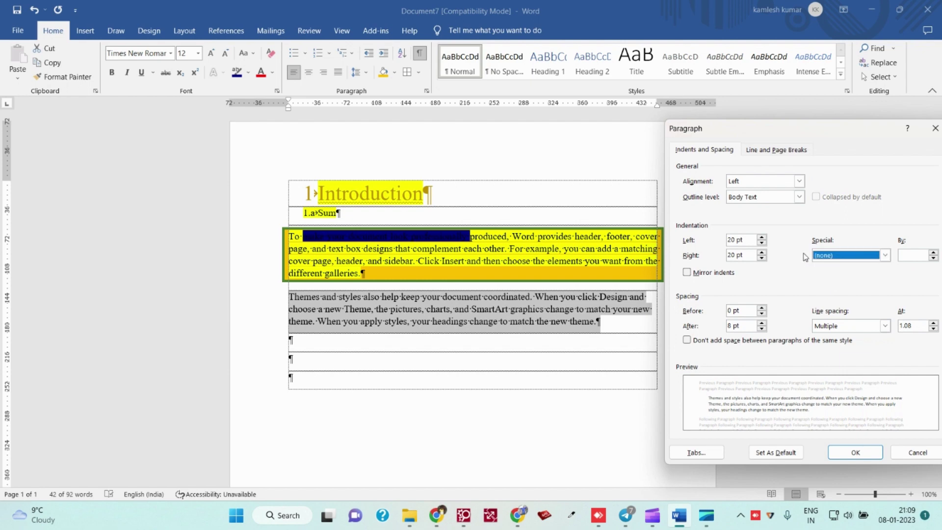
# - Set the second body paragraph's spacing before and after to 50 pt
pyautogui.doubleClick(732, 311)
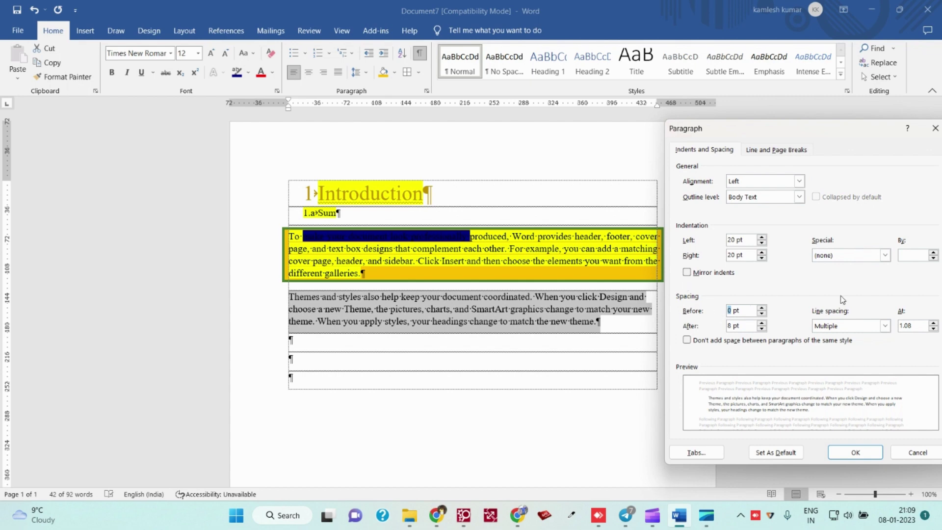
pyautogui.write('10')
pyautogui.press('BackSpace')
pyautogui.press('BackSpace')
pyautogui.write('50')
pyautogui.press('Tab')
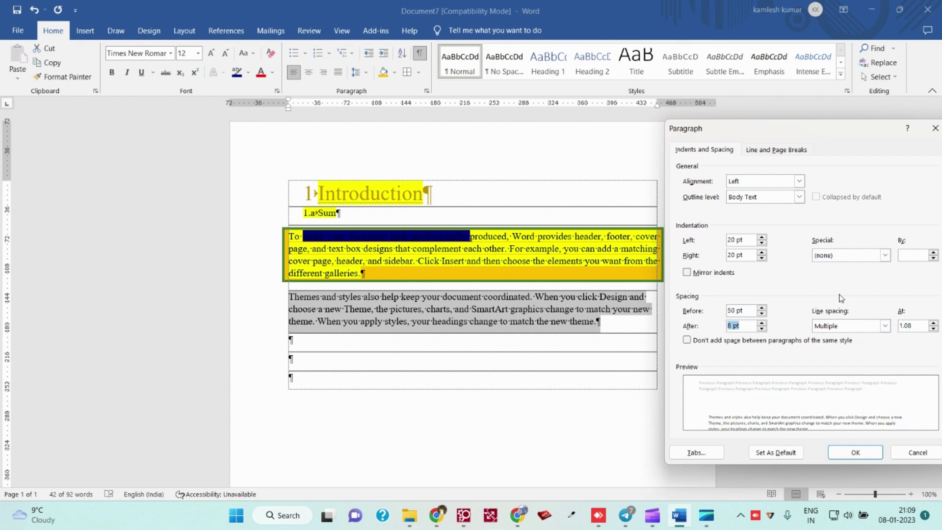
pyautogui.press('Left')
pyautogui.write('50')
# - Set the second body paragraph's line spacing to Single and apply the paragraph settings
pyautogui.click(836, 326)
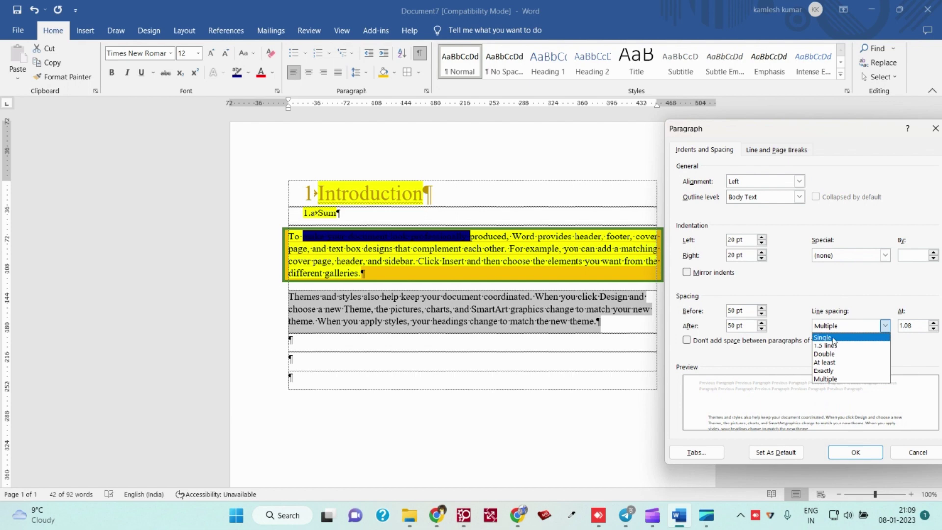
pyautogui.click(833, 339)
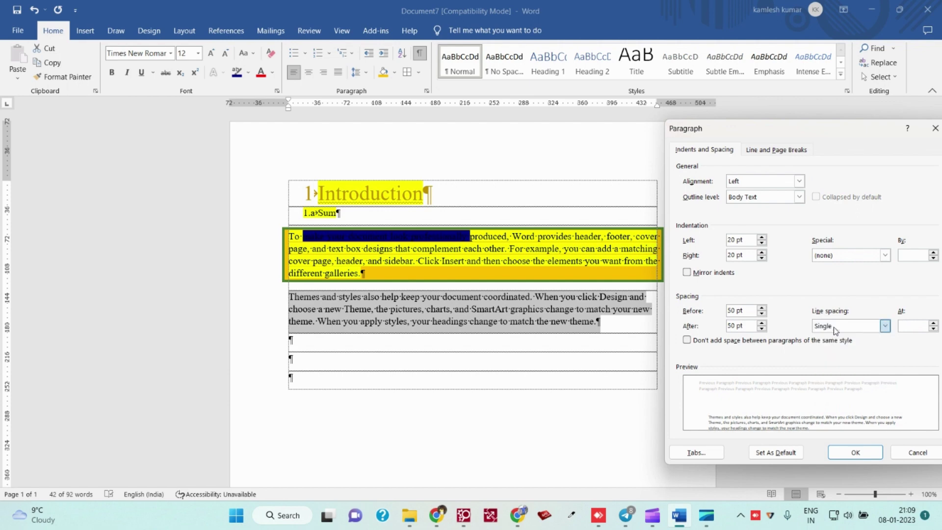
pyautogui.click(835, 327)
pyautogui.click(830, 339)
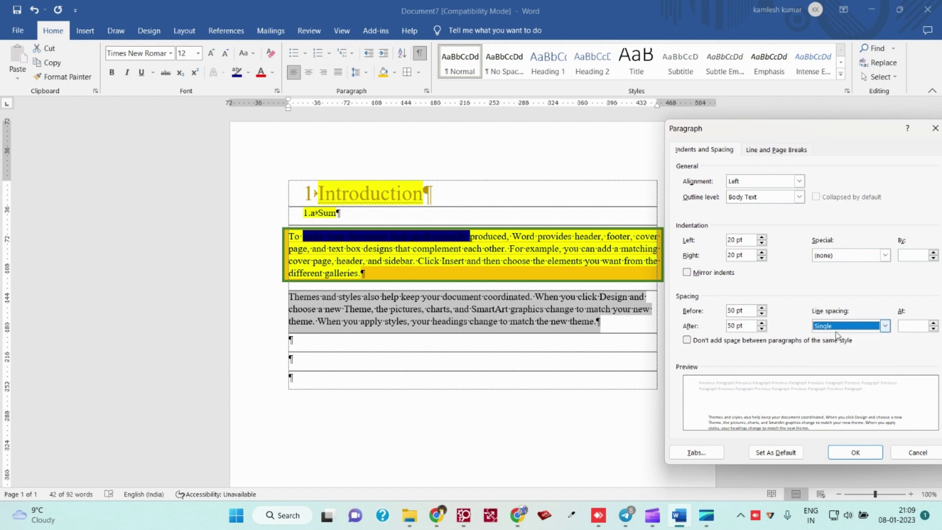
pyautogui.click(837, 327)
pyautogui.click(831, 340)
pyautogui.click(856, 452)
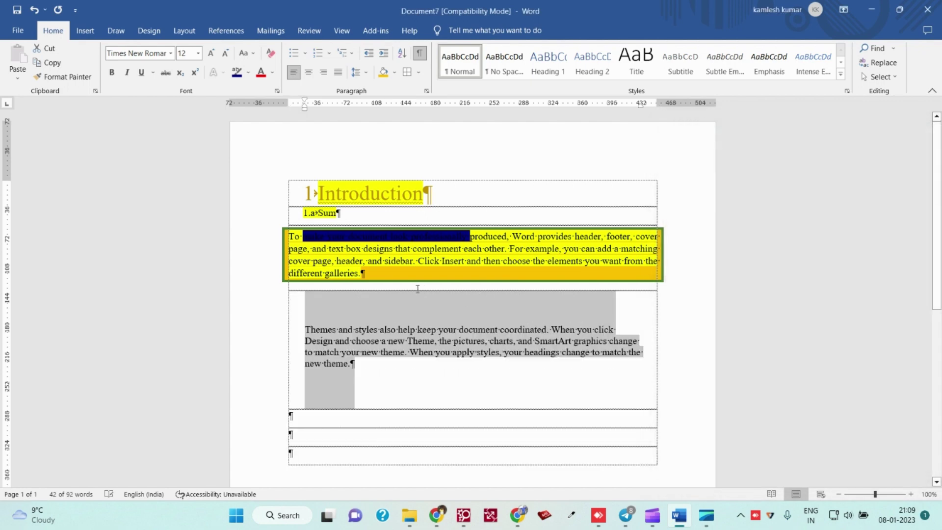
# - Justify the second body paragraph
pyautogui.scroll(-3, 417, 288)
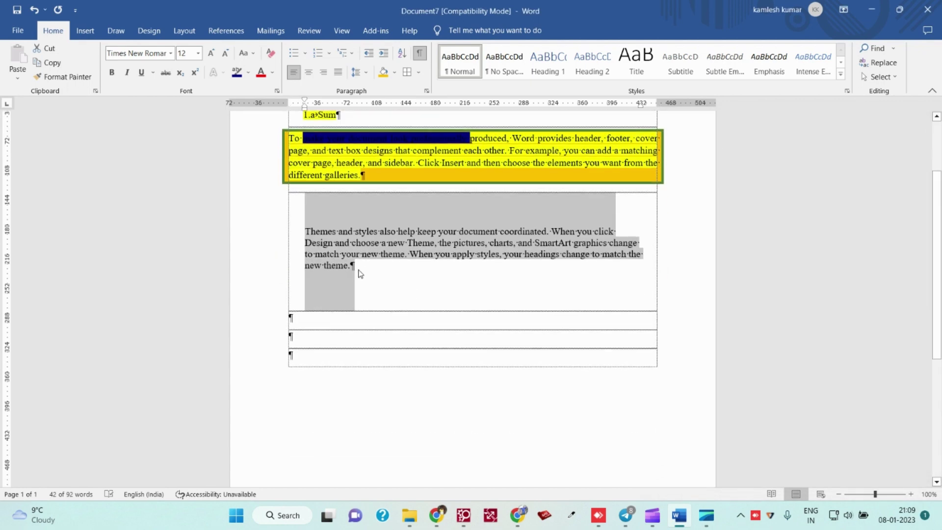
pyautogui.click(319, 233)
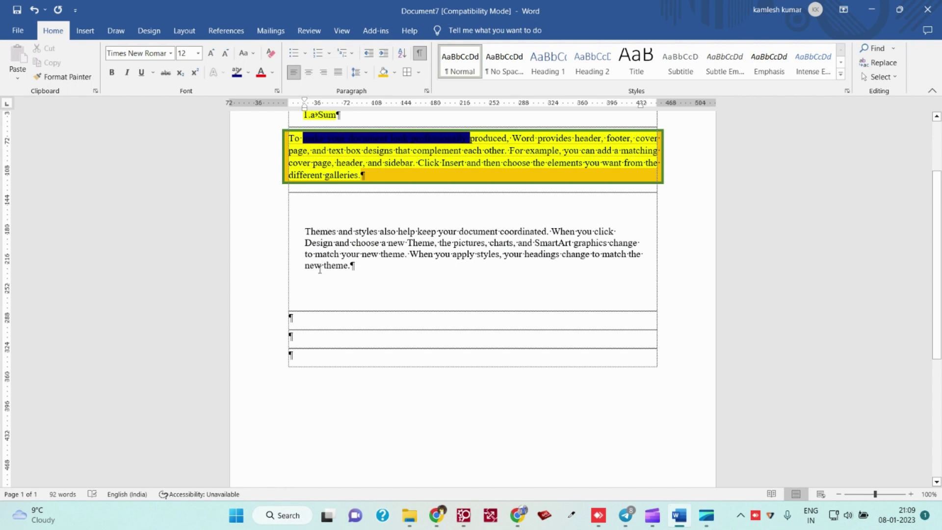
pyautogui.click(312, 290)
pyautogui.click(329, 222)
pyautogui.click(287, 242)
pyautogui.hotkey('ctrl', 'j')
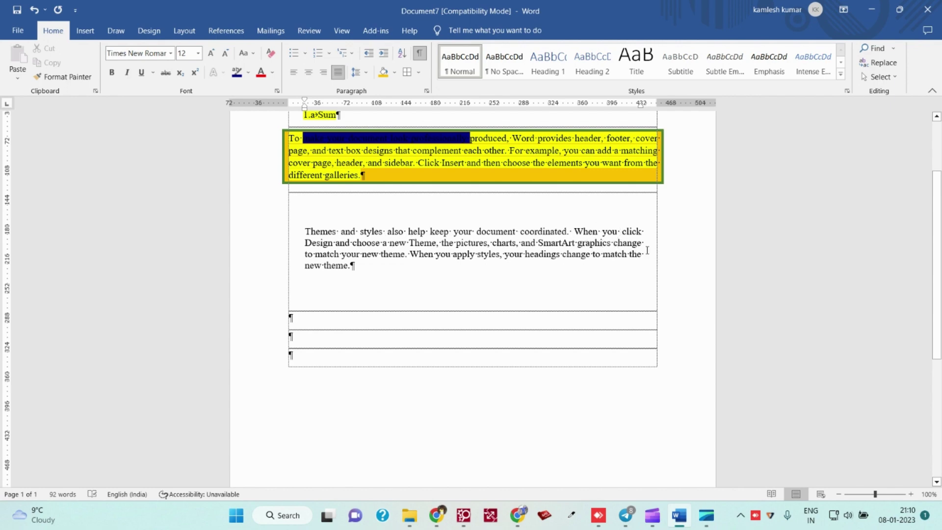
pyautogui.moveTo(638, 231); pyautogui.dragTo(645, 279)
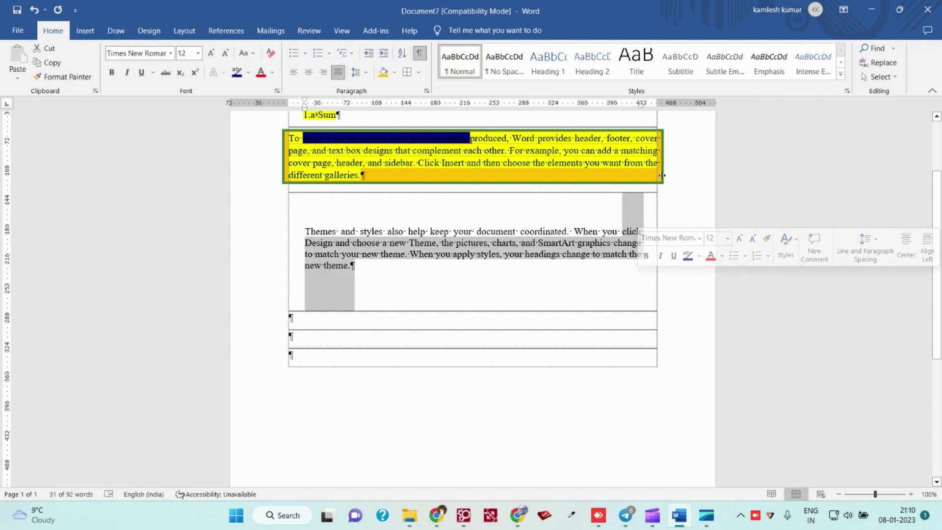
pyautogui.click(667, 189)
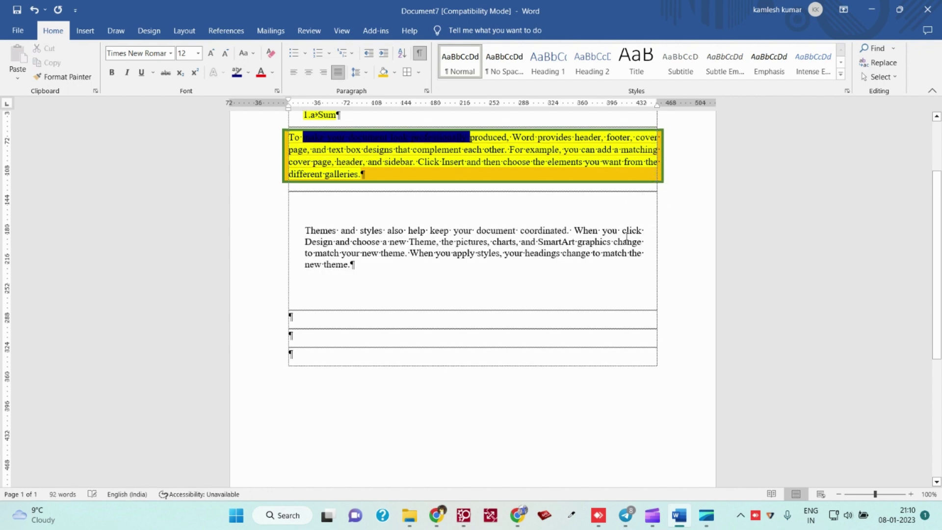
pyautogui.moveTo(633, 233); pyautogui.dragTo(528, 267)
pyautogui.click(506, 254)
pyautogui.scroll(2, 506, 253)
pyautogui.scroll(-1, 506, 253)
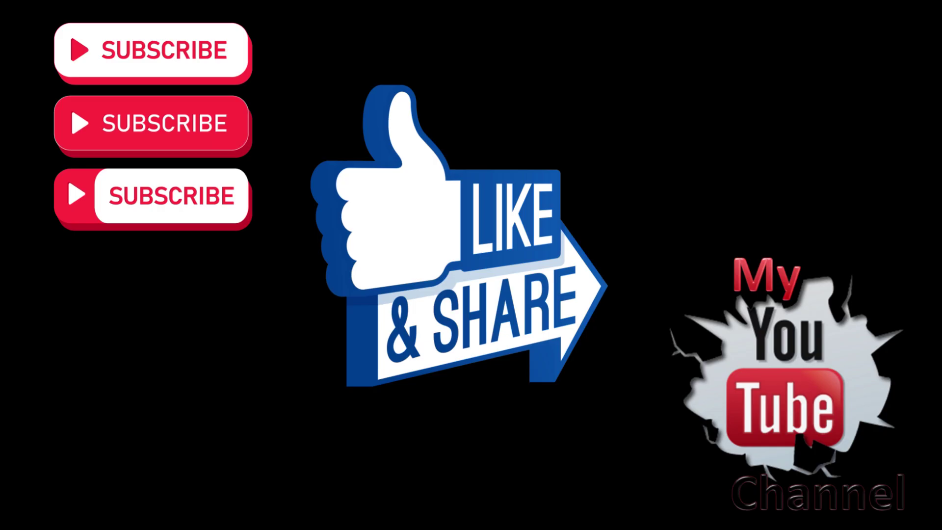